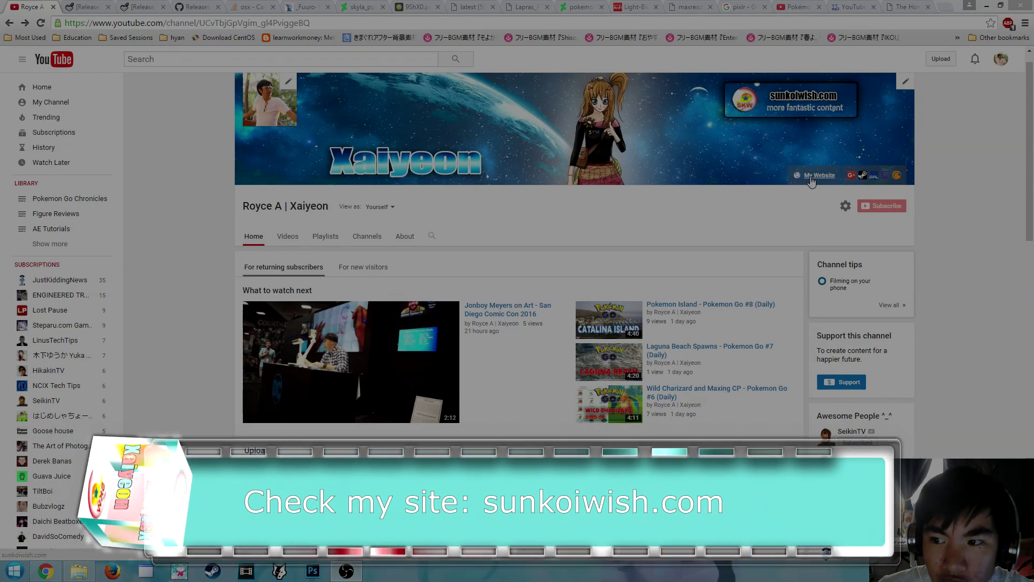
# Step: Open the sunkoiwish.com website and look through the article on the custom Love Hina 3DS theme
pyautogui.click(810, 177)
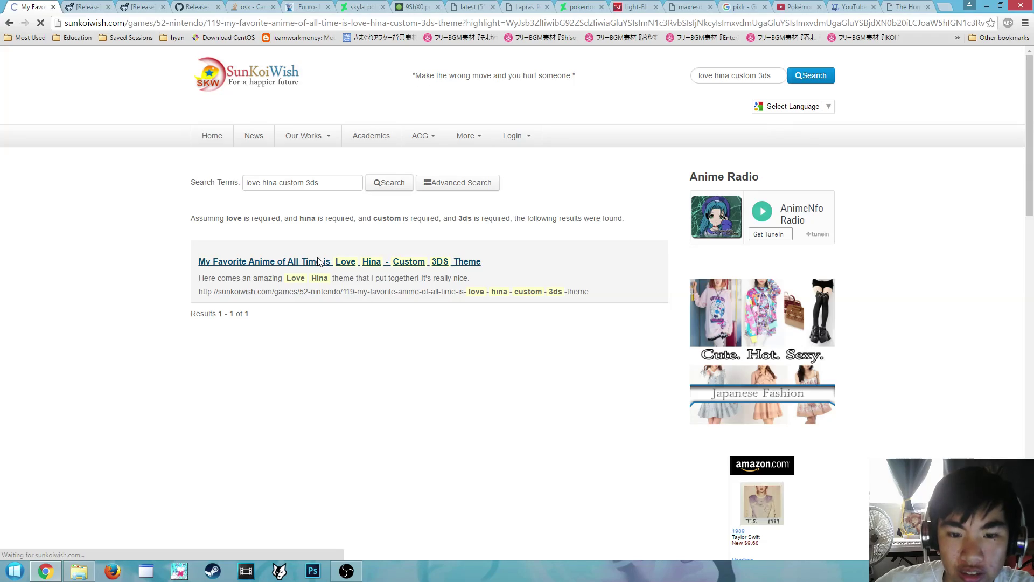
pyautogui.click(318, 261)
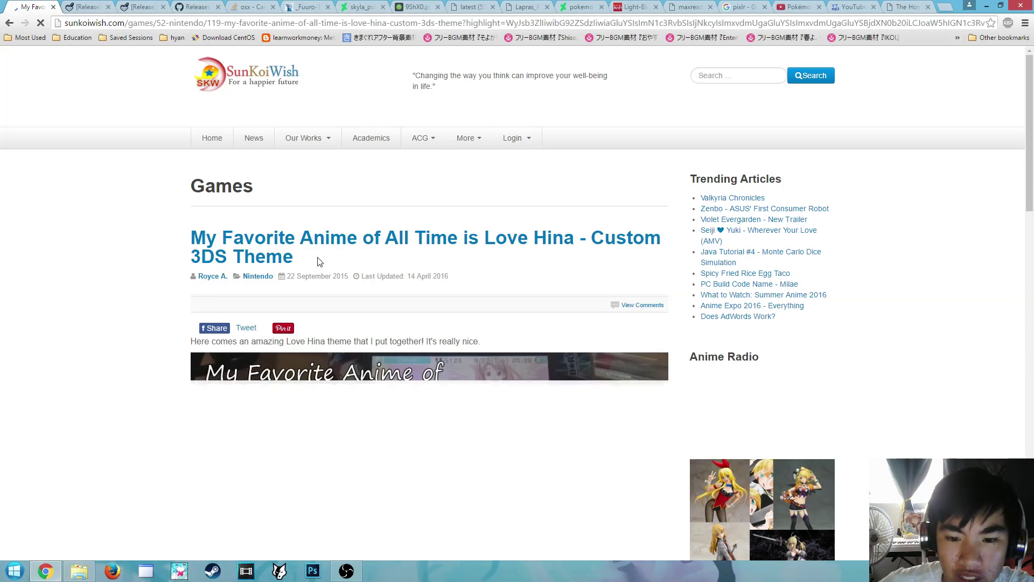
pyautogui.scroll(-7, 138, 312)
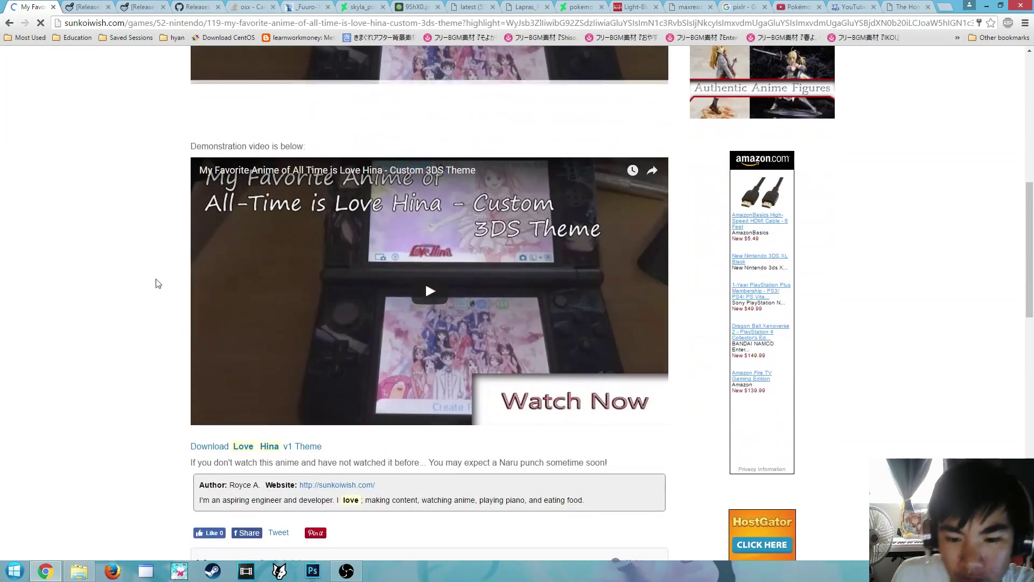
pyautogui.scroll(-5, 158, 284)
pyautogui.scroll(10, 162, 277)
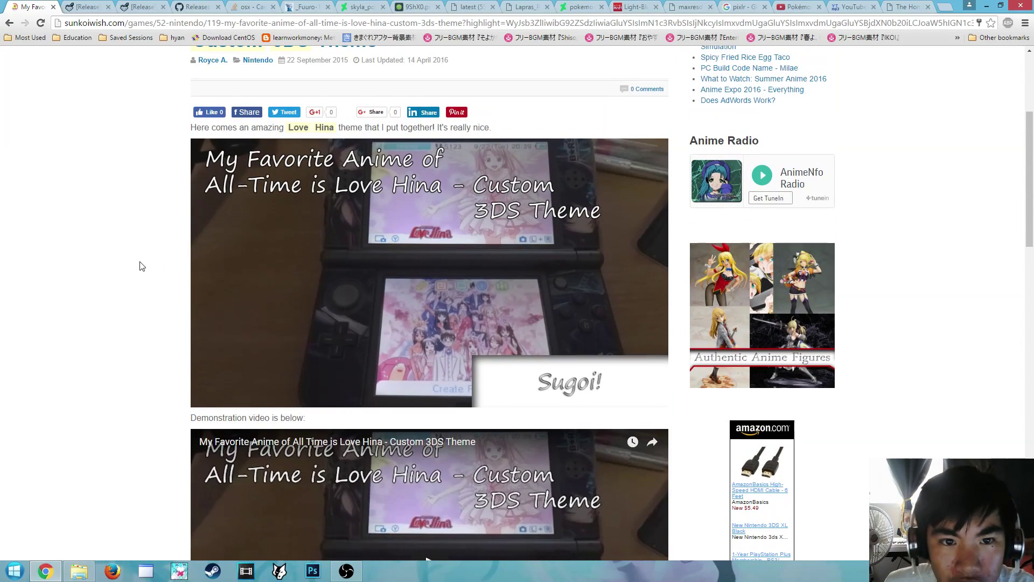
# Step: Review the YATA+ and Usagi 3DS theme editor release threads, and download the 3DS Theme Editor 1.0.10.1 zip from GitHub
pyautogui.click(87, 8)
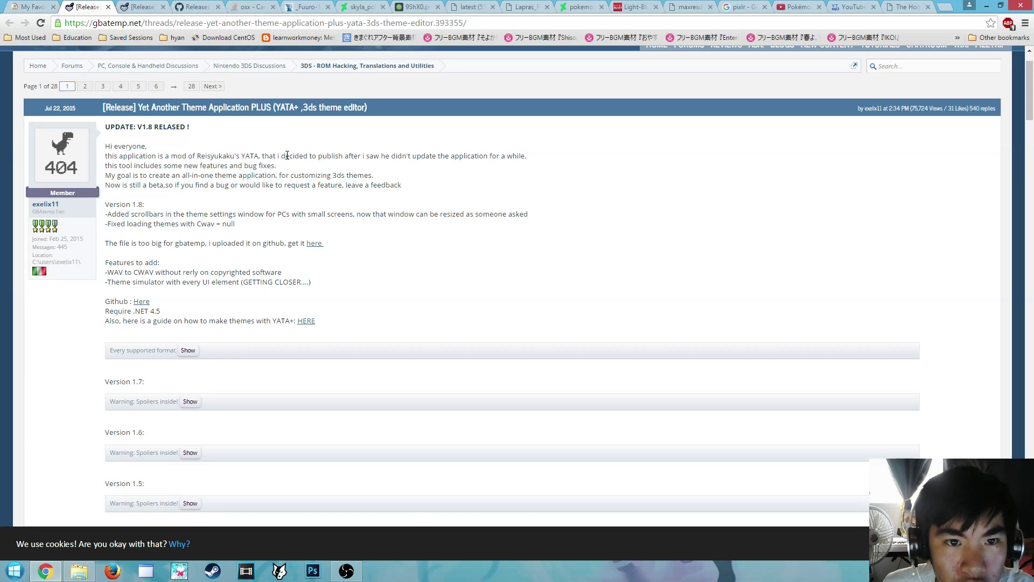
pyautogui.click(141, 5)
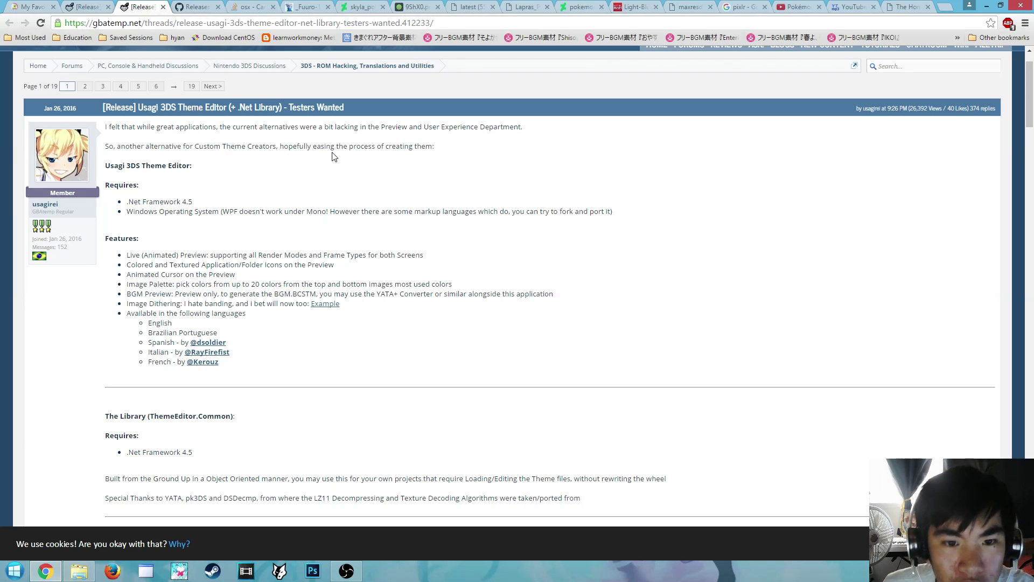
pyautogui.click(190, 7)
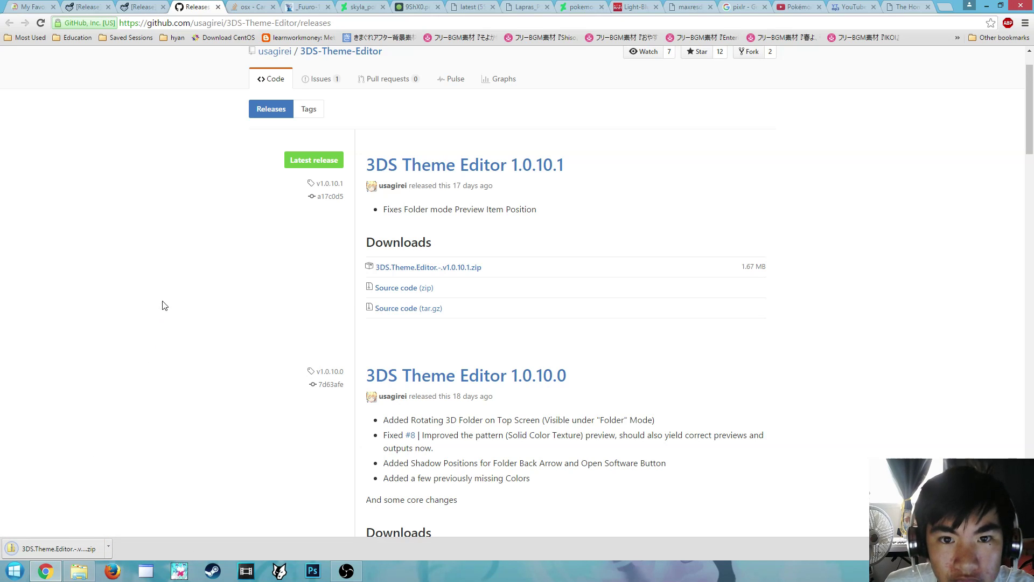
# Step: Read the Stack Overflow answer on installing the .NET framework on a Mac, highlighting the MONO option
pyautogui.click(246, 6)
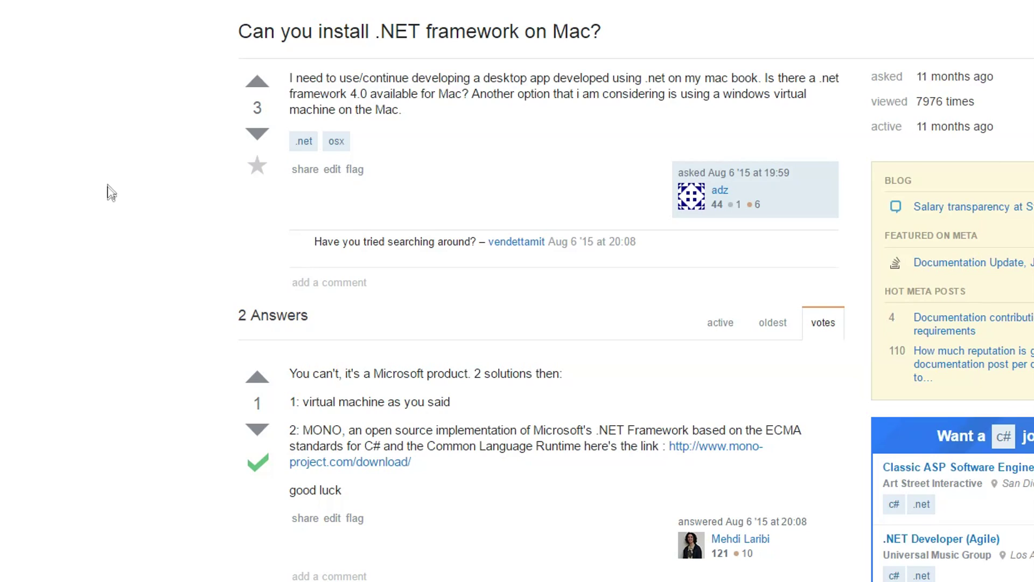
pyautogui.tripleClick(325, 428)
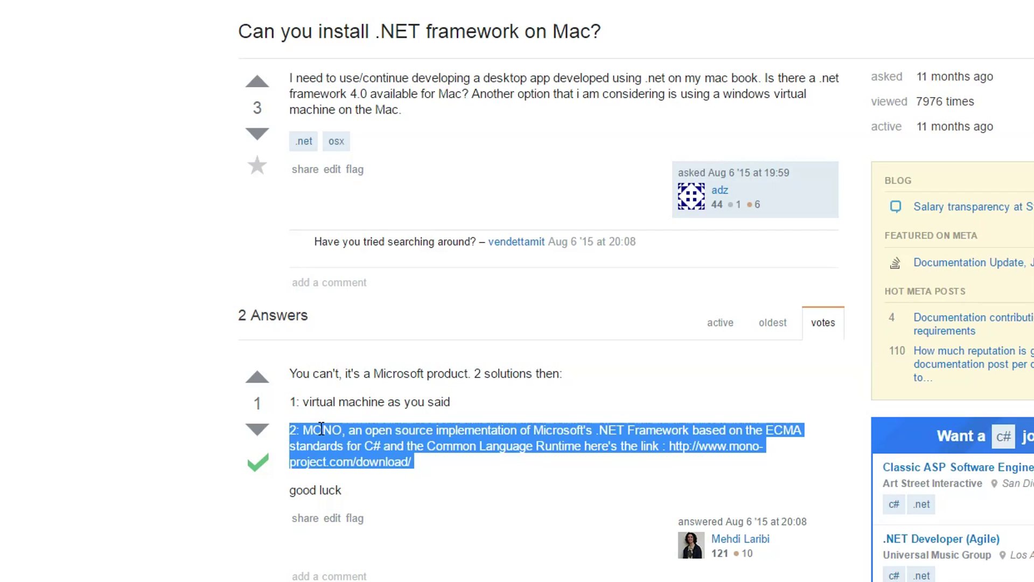
pyautogui.click(82, 369)
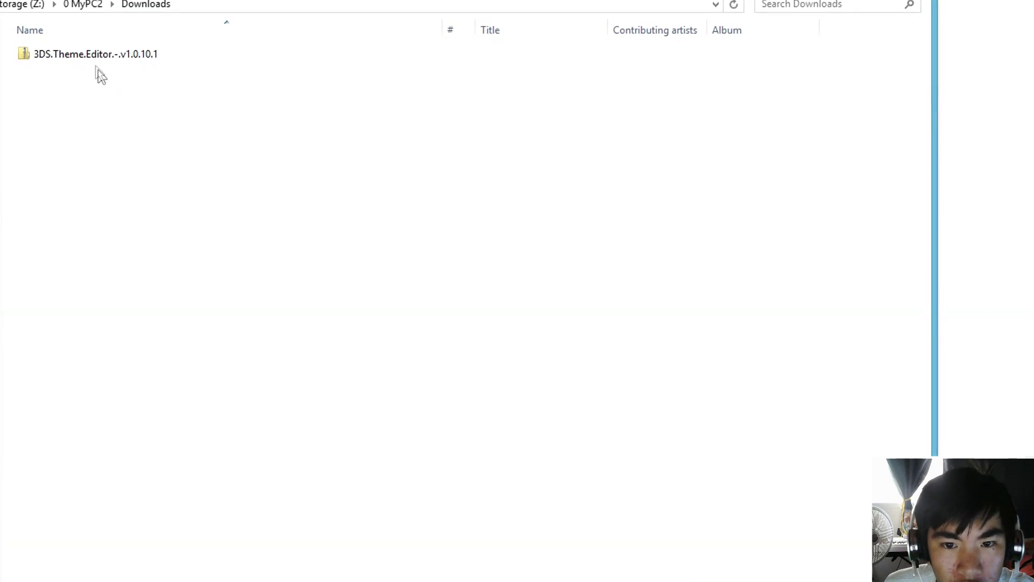
# Step: Extract the 3DS.Theme.Editor.-.v1.0.10.1 archive in Downloads to a folder of the same name and open that folder
pyautogui.click(93, 59)
pyautogui.rightClick(92, 60)
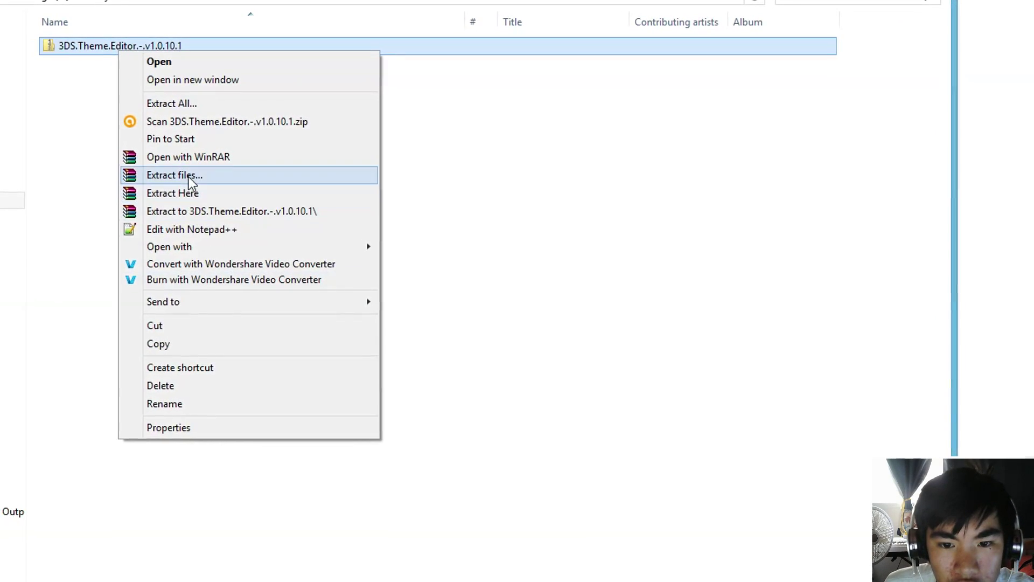
pyautogui.click(213, 216)
pyautogui.doubleClick(149, 58)
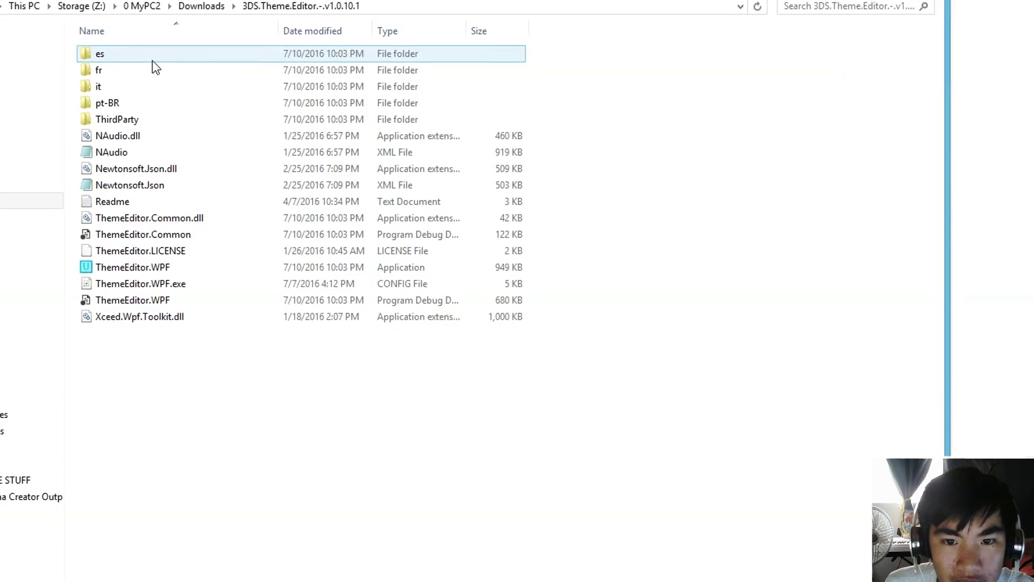
# Step: Launch the ThemeEditor.WPF application from the extracted folder and allow it to run
pyautogui.click(142, 269)
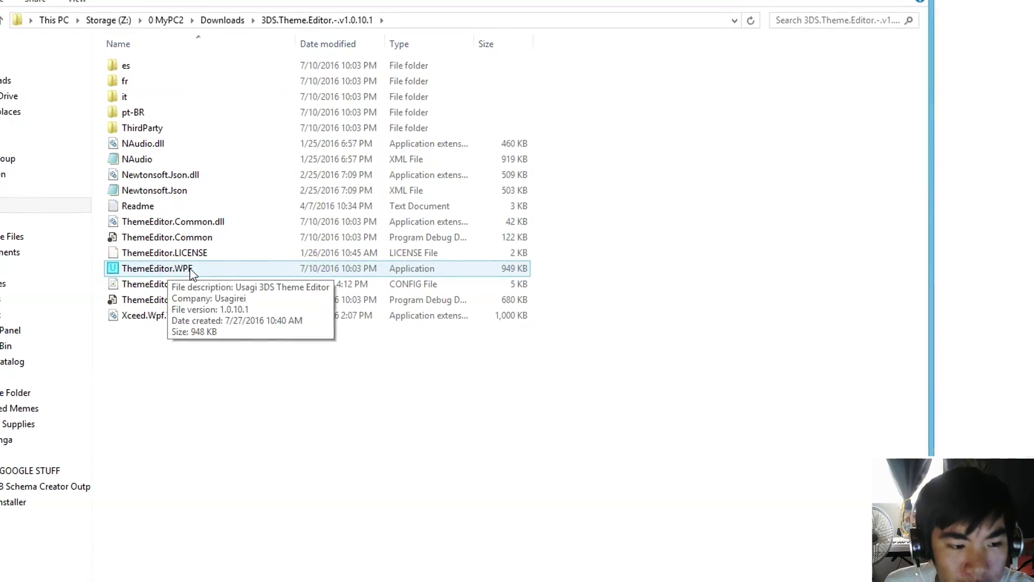
pyautogui.doubleClick(191, 274)
pyautogui.click(570, 300)
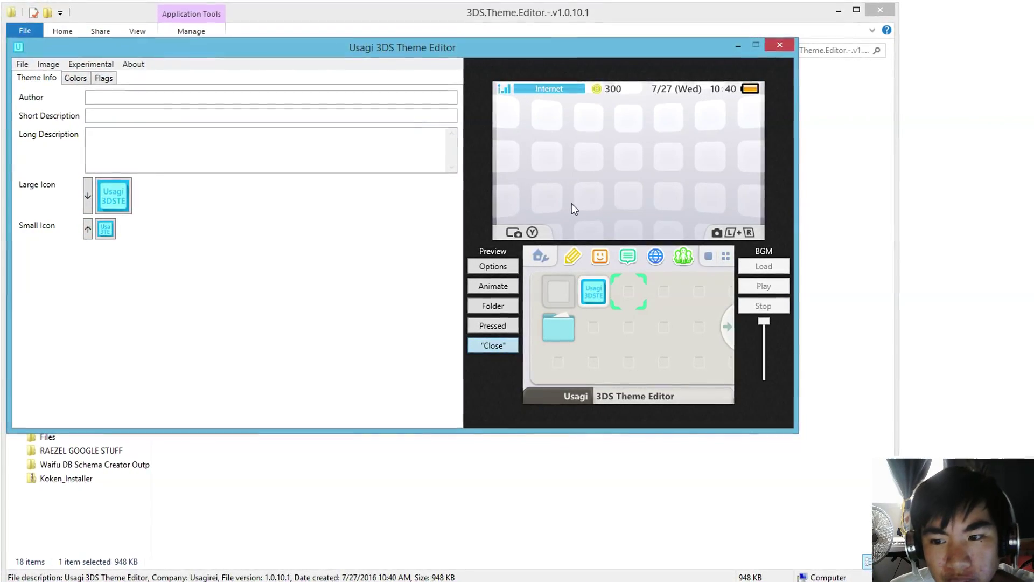
# Step: Try the animated and folder preview modes on the blank theme
pyautogui.click(492, 286)
pyautogui.click(495, 305)
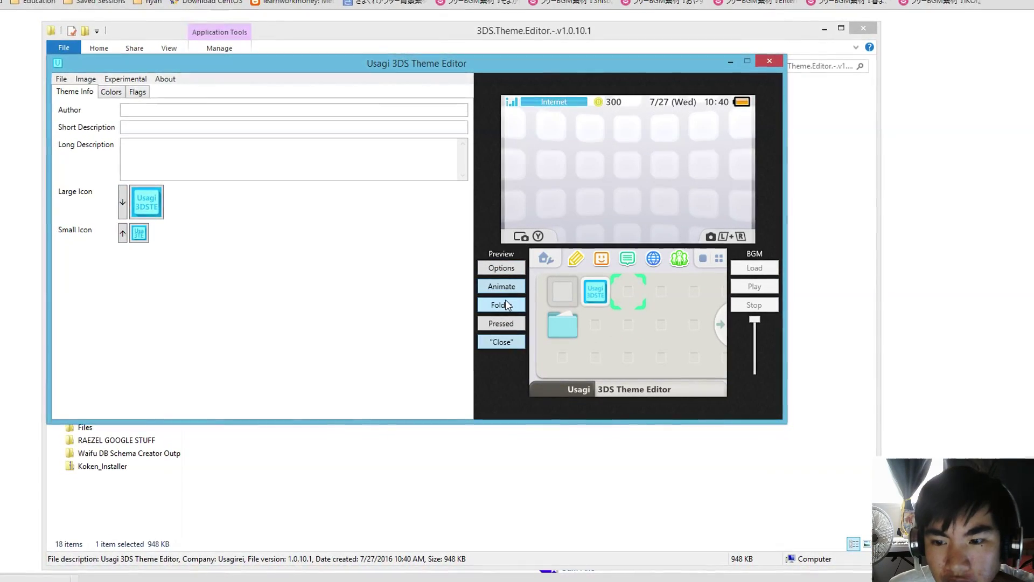
pyautogui.click(503, 286)
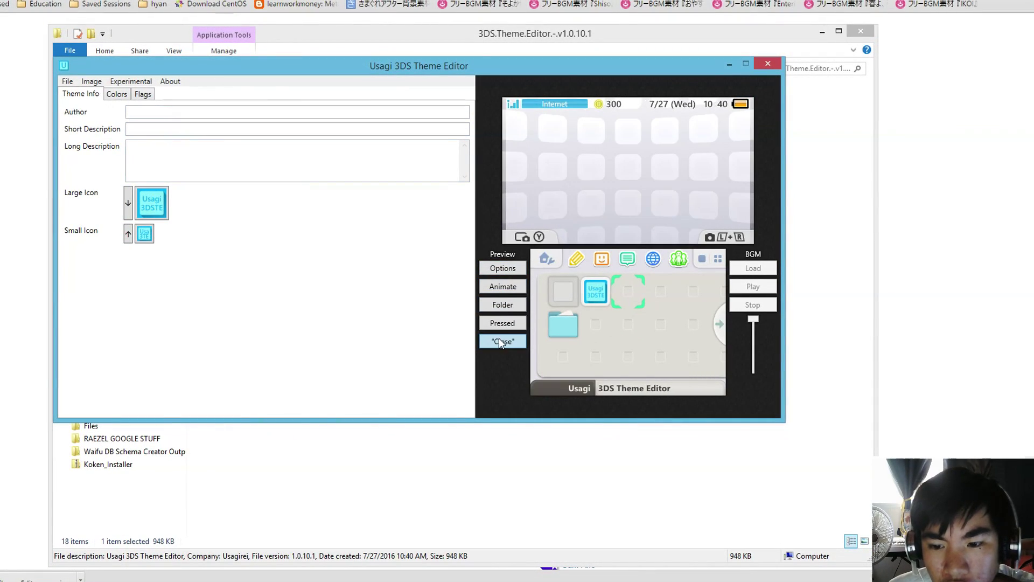
# Step: Examine the theme's color and flag settings and the program's version information, then return to the theme info
pyautogui.click(127, 96)
pyautogui.click(143, 94)
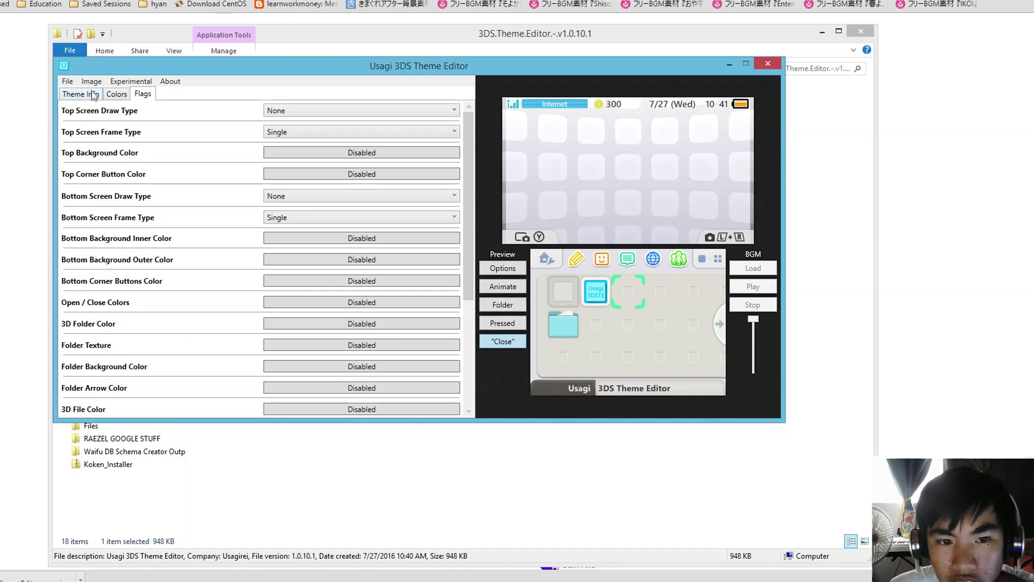
pyautogui.click(81, 94)
pyautogui.click(170, 81)
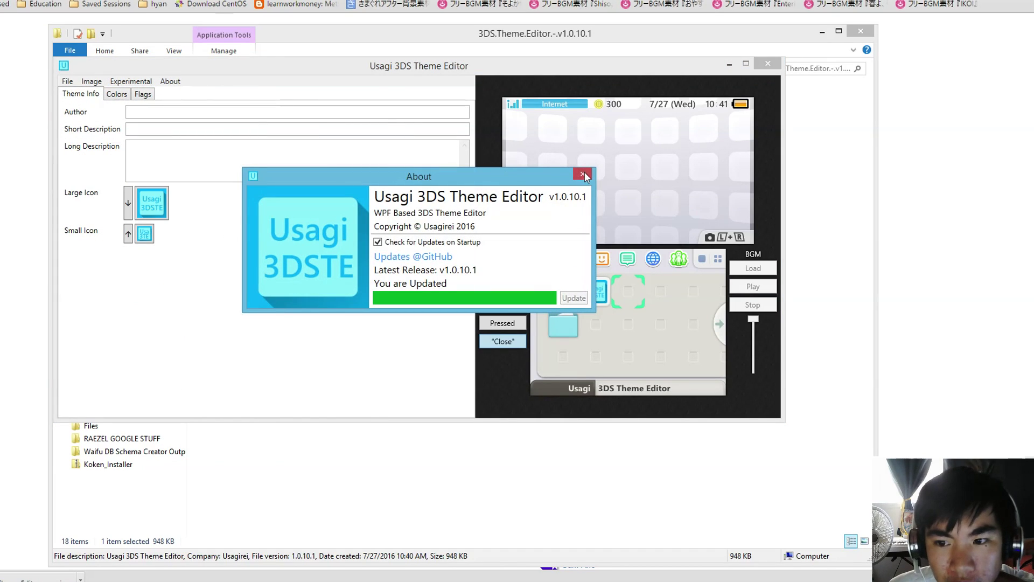
pyautogui.click(581, 174)
# Step: Examine the image import options for the screens, files, folders and icons, along with the file commands
pyautogui.click(91, 81)
pyautogui.moveTo(170, 122)
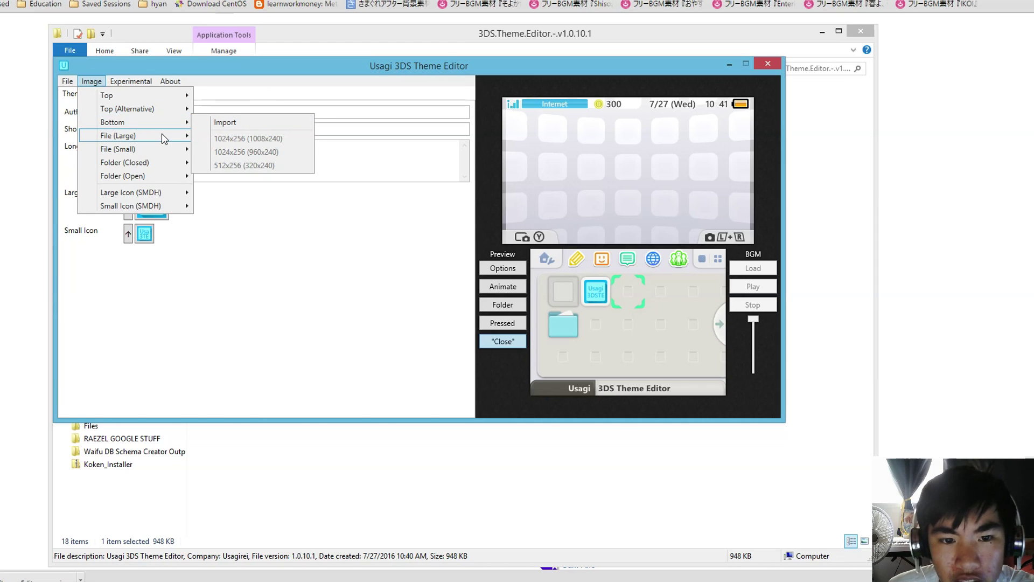
pyautogui.moveTo(158, 148)
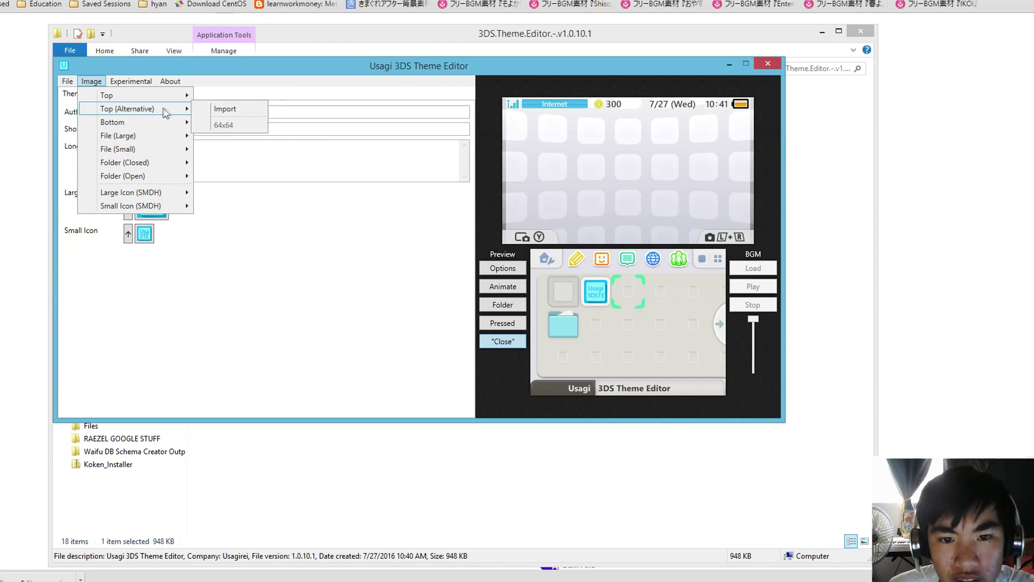
pyautogui.moveTo(180, 101)
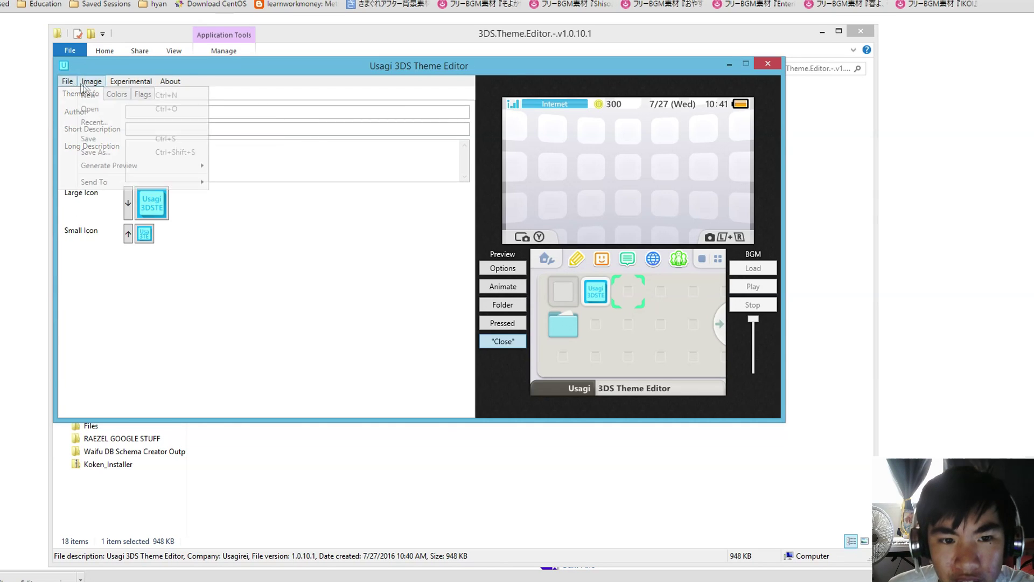
pyautogui.moveTo(131, 81)
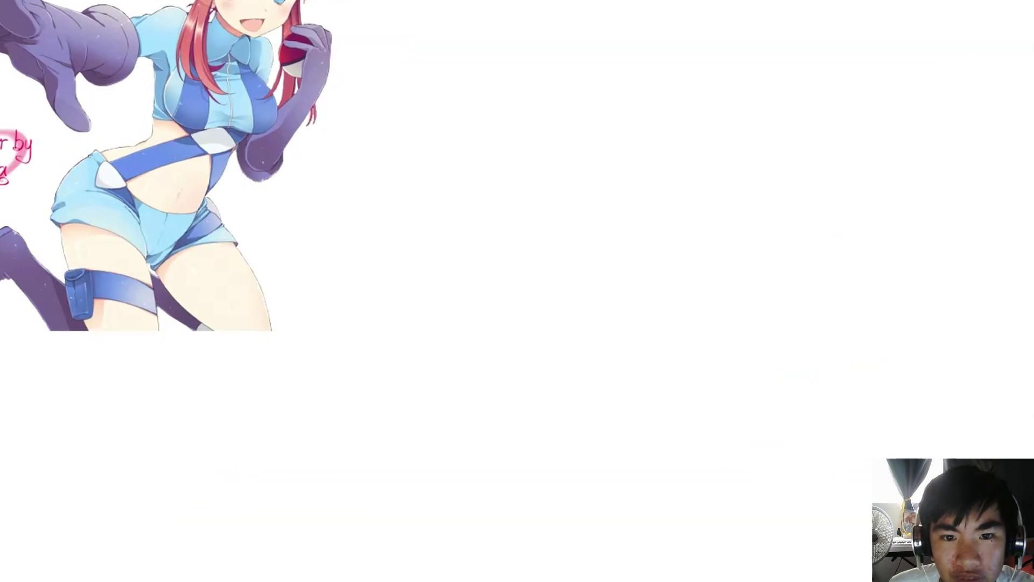
# Step: Save the _Fuuro-1 image from the browser as a PNG in a new Downloads folder named pk_theme1
pyautogui.rightClick(243, 2)
pyautogui.click(291, 4)
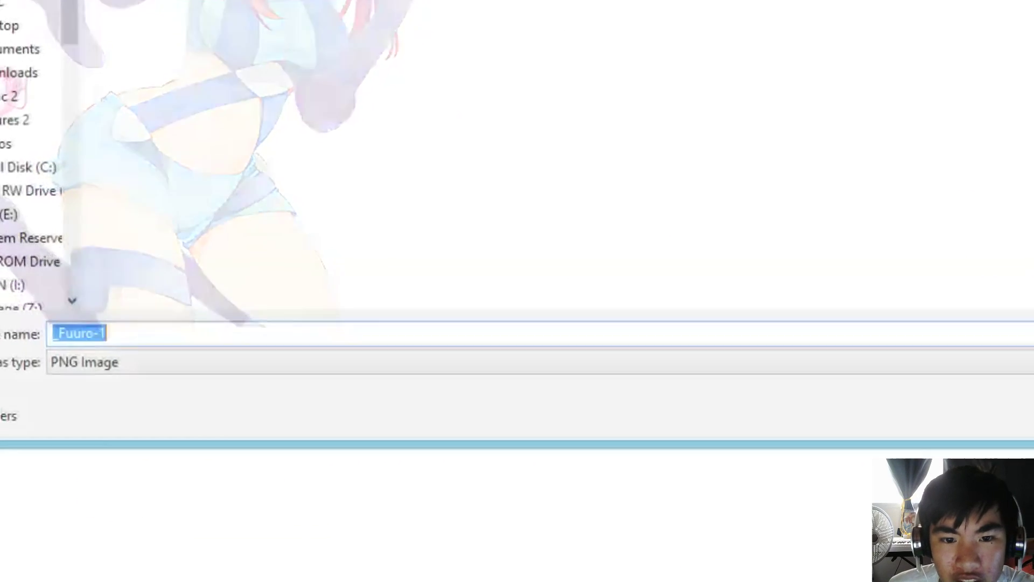
pyautogui.press('Return')
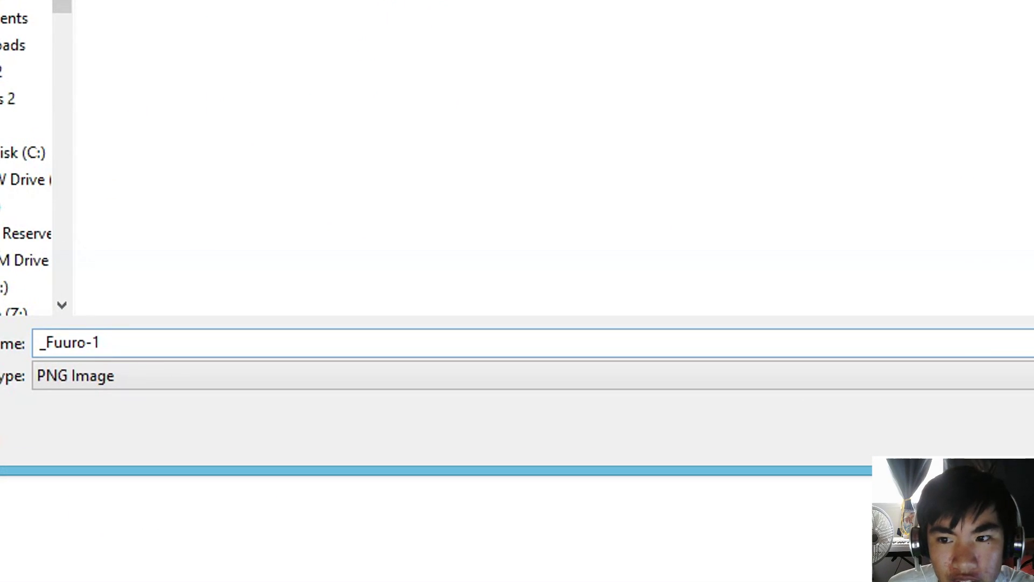
pyautogui.rightClick(260, 2)
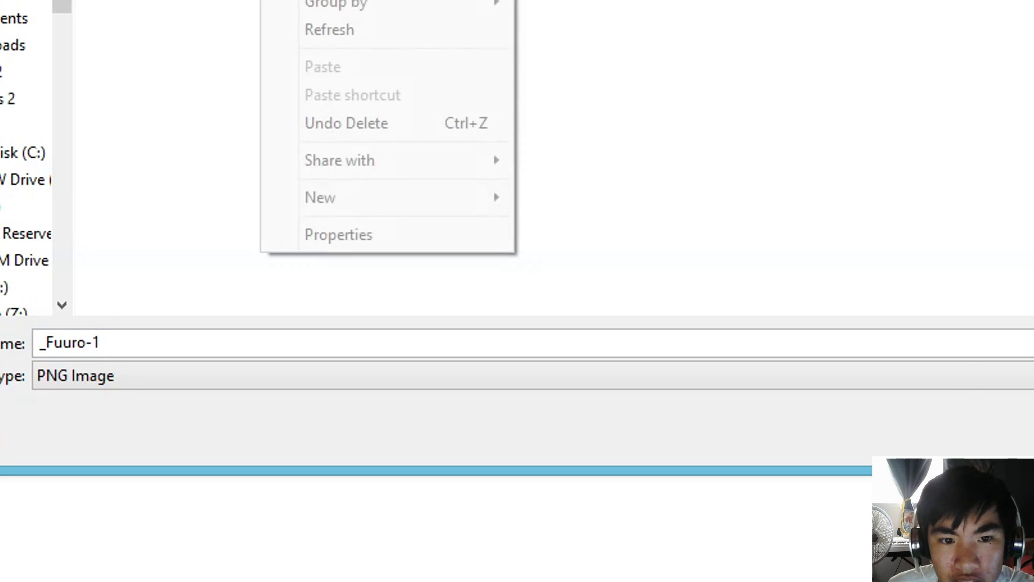
pyautogui.moveTo(408, 191)
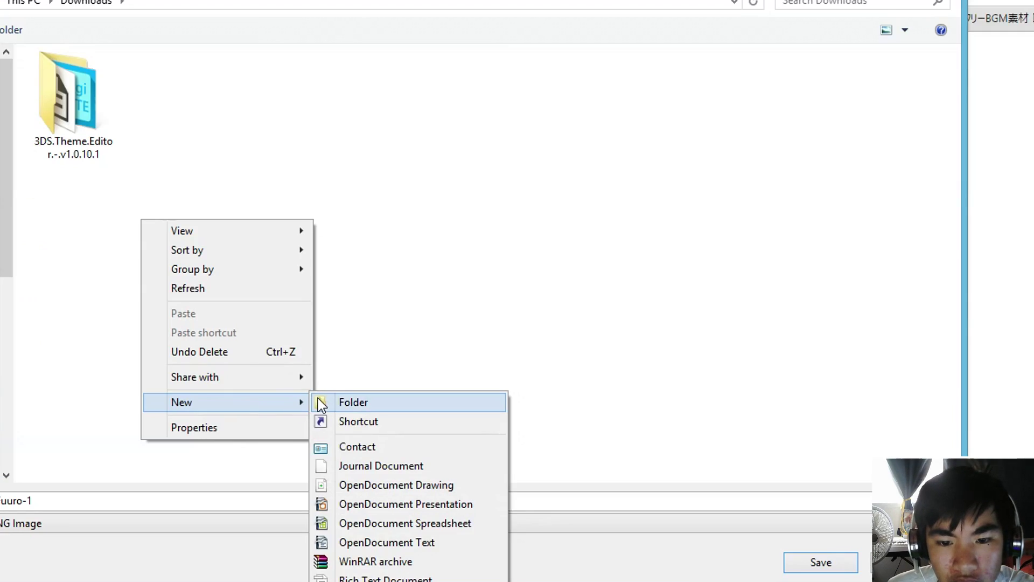
pyautogui.click(320, 404)
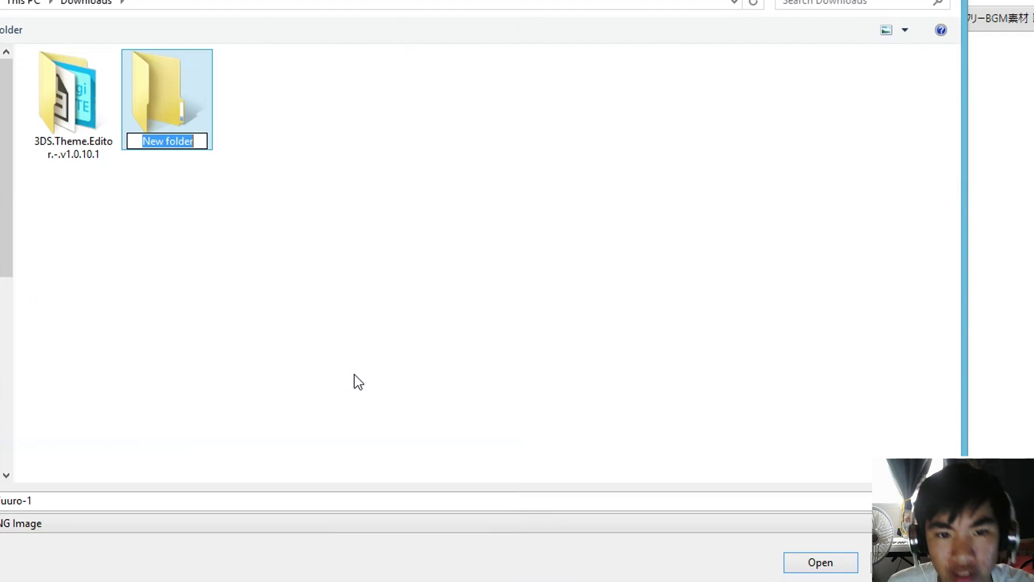
pyautogui.write('pk')
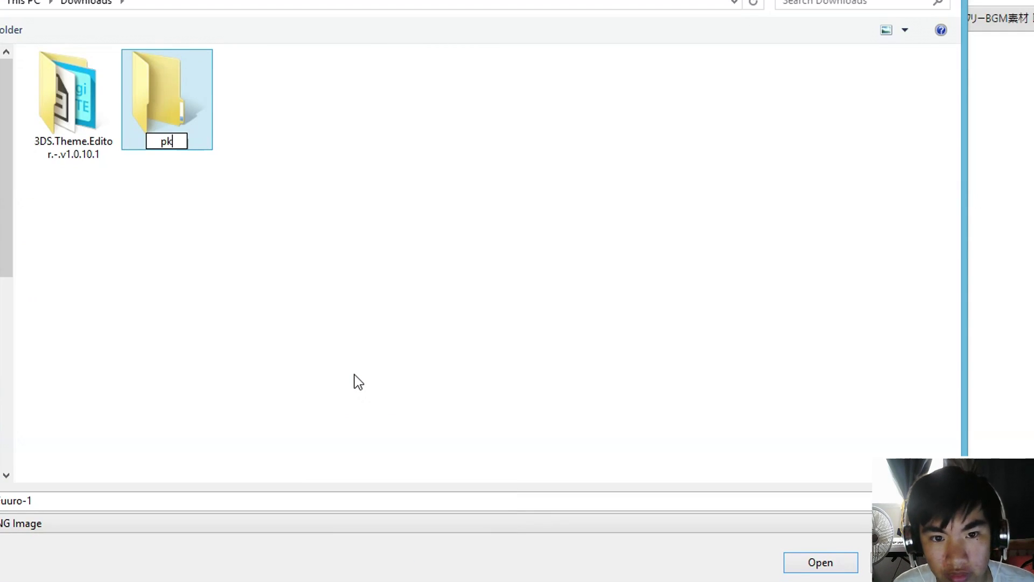
pyautogui.write('_the')
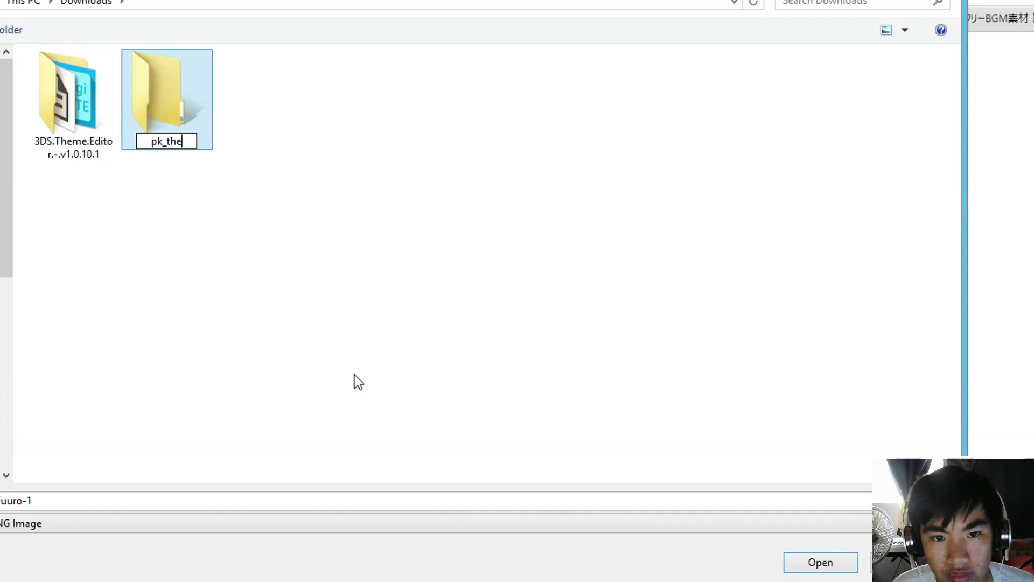
pyautogui.write('me1')
pyautogui.press('Return')
pyautogui.press('Return')
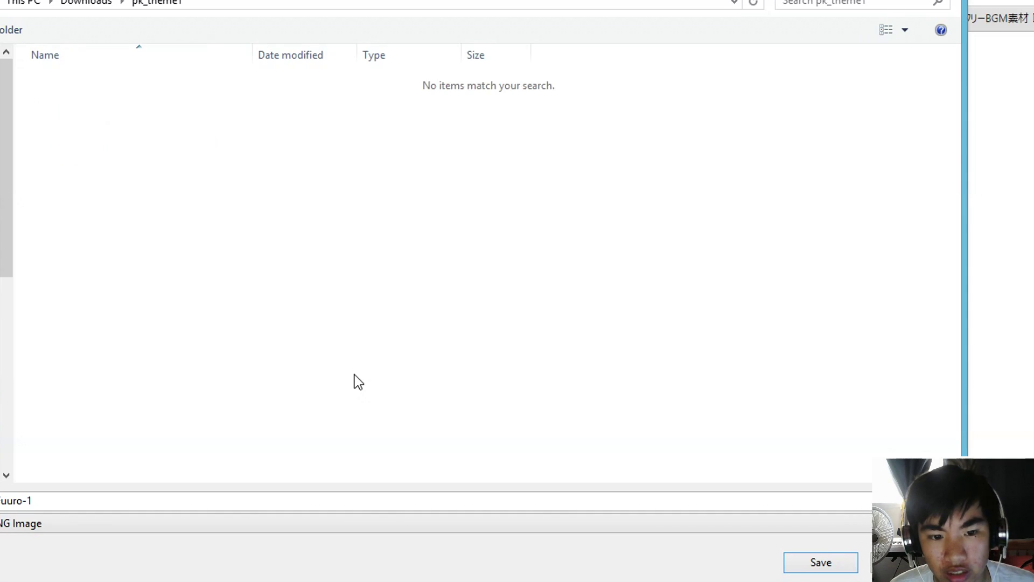
pyautogui.click(802, 564)
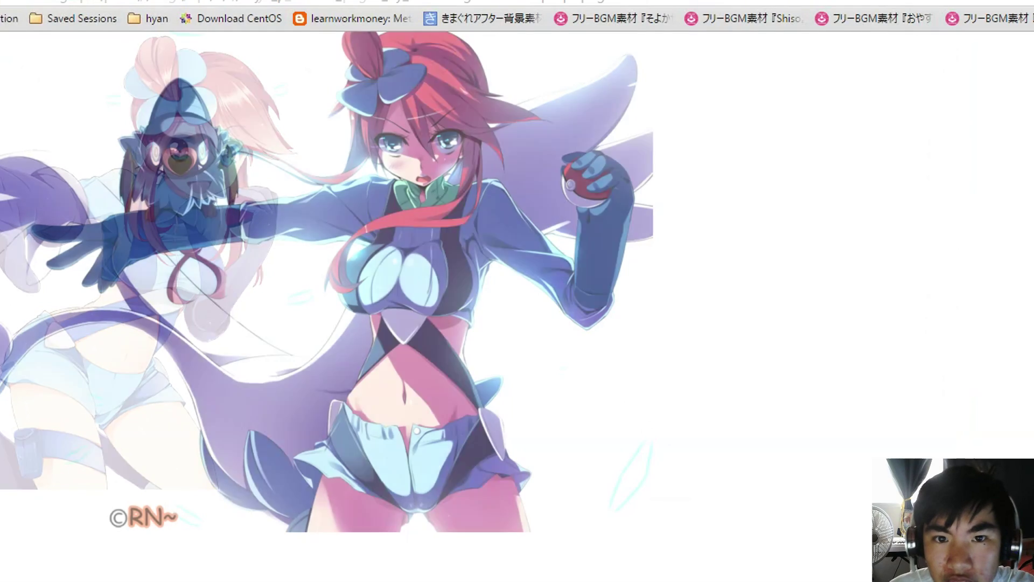
# Step: Save the Skyla render and the picture of the red-haired girl holding a white bird into the pk_theme1 folder
pyautogui.rightClick(200, 184)
pyautogui.click(280, 211)
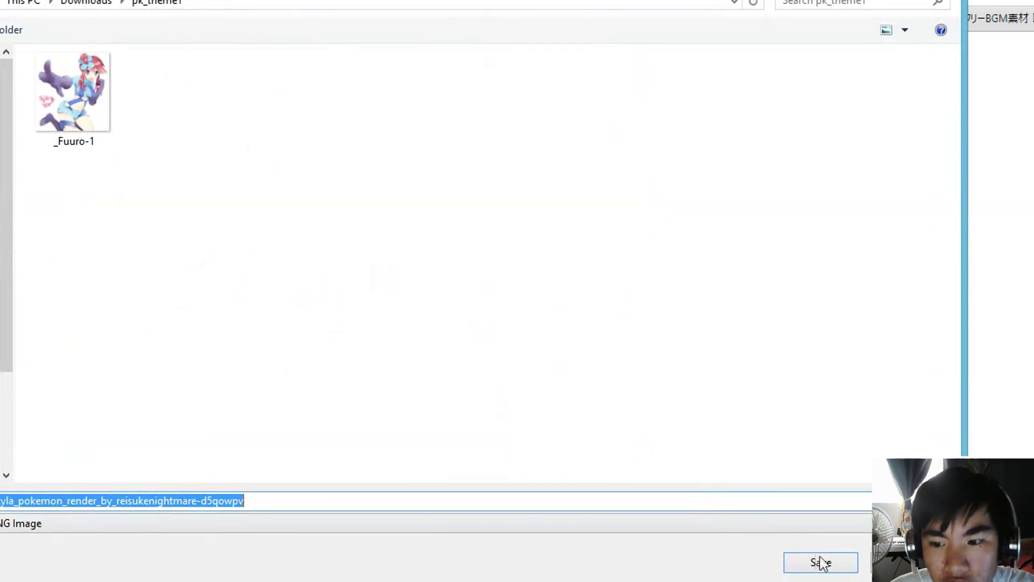
pyautogui.click(822, 560)
pyautogui.click(840, 4)
pyautogui.rightClick(268, 144)
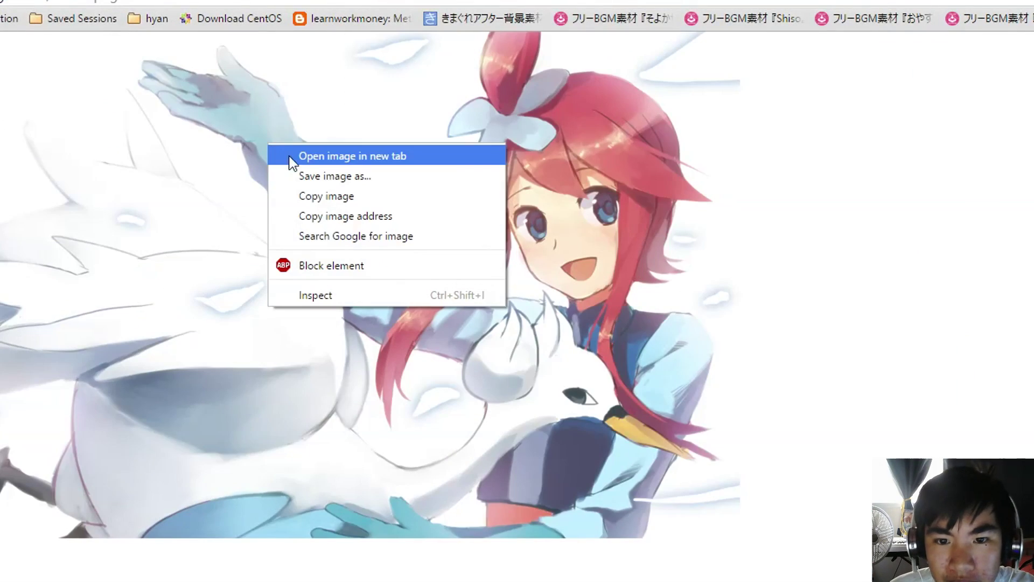
pyautogui.click(335, 176)
pyautogui.click(820, 561)
pyautogui.hotkey('ctrl', 'w')
# Step: Save the Lapras picture and the next open Pokémon image into pk_theme1, closing their browser pages
pyautogui.hotkey('ctrl', 'w')
pyautogui.rightClick(147, 132)
pyautogui.click(195, 152)
pyautogui.click(610, 371)
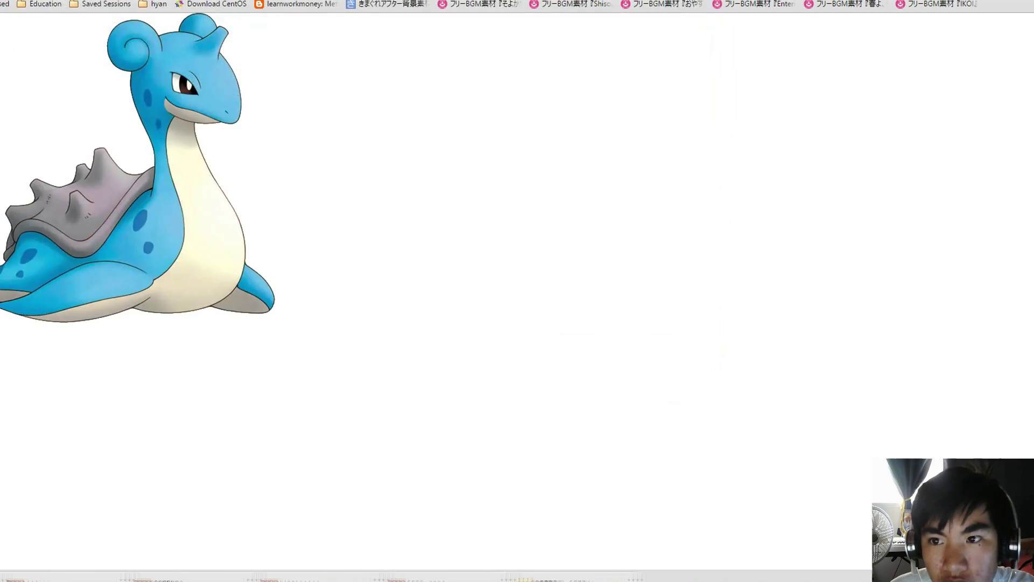
pyautogui.hotkey('ctrl', 'w')
pyautogui.rightClick(232, 162)
pyautogui.click(280, 183)
pyautogui.click(610, 371)
# Step: Save Light-Blue-Bokeh-Vector-Background as a JPEG and the last remaining open image into the pk_theme1 folder
pyautogui.hotkey('ctrl', 'w')
pyautogui.rightClick(301, 180)
pyautogui.click(323, 195)
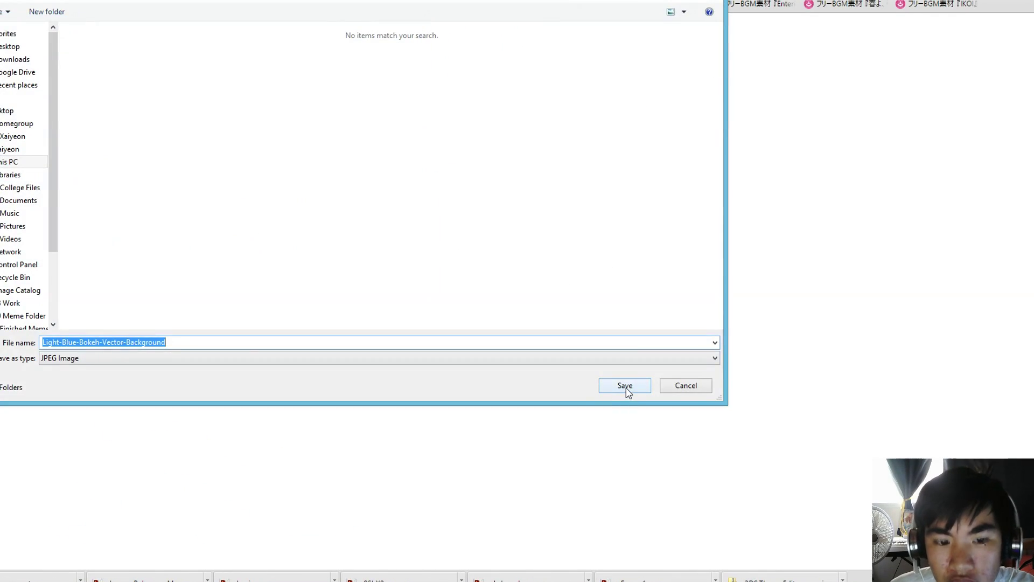
pyautogui.click(623, 385)
pyautogui.hotkey('ctrl', 'w')
pyautogui.rightClick(278, 143)
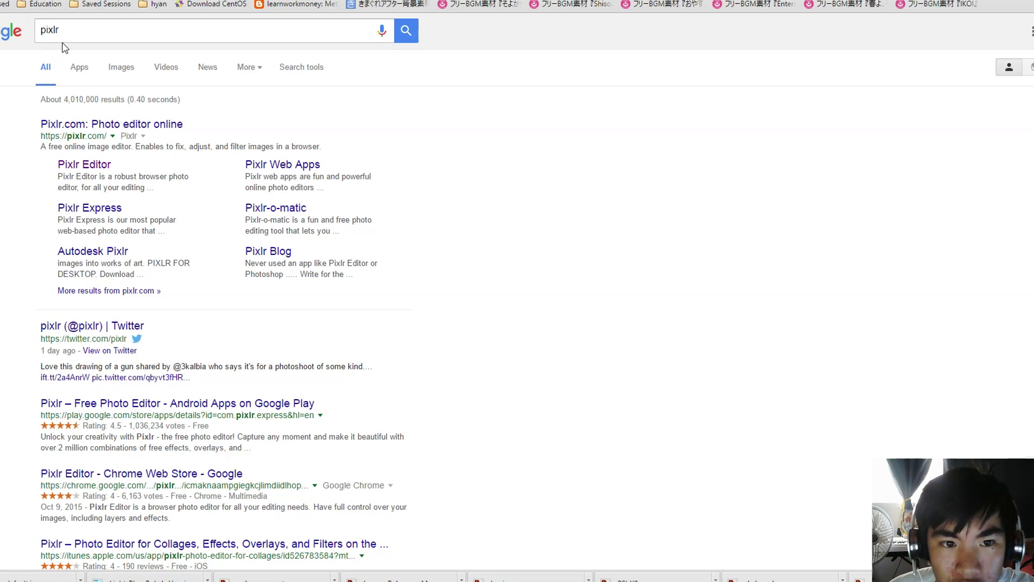
# Step: Launch the Pixlr Editor web app from the Pixlr site and dismiss its welcome window
pyautogui.click(79, 128)
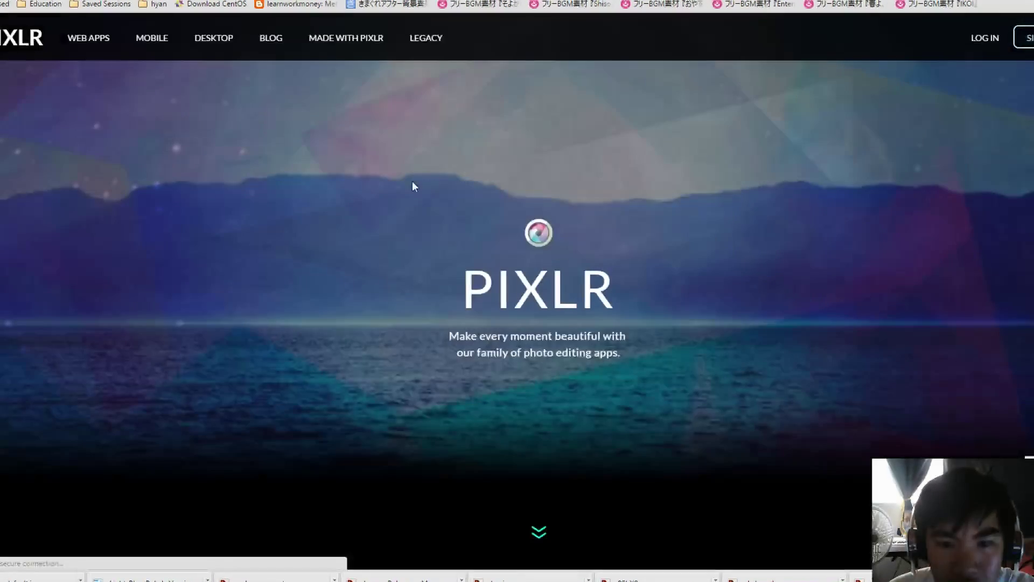
pyautogui.click(98, 38)
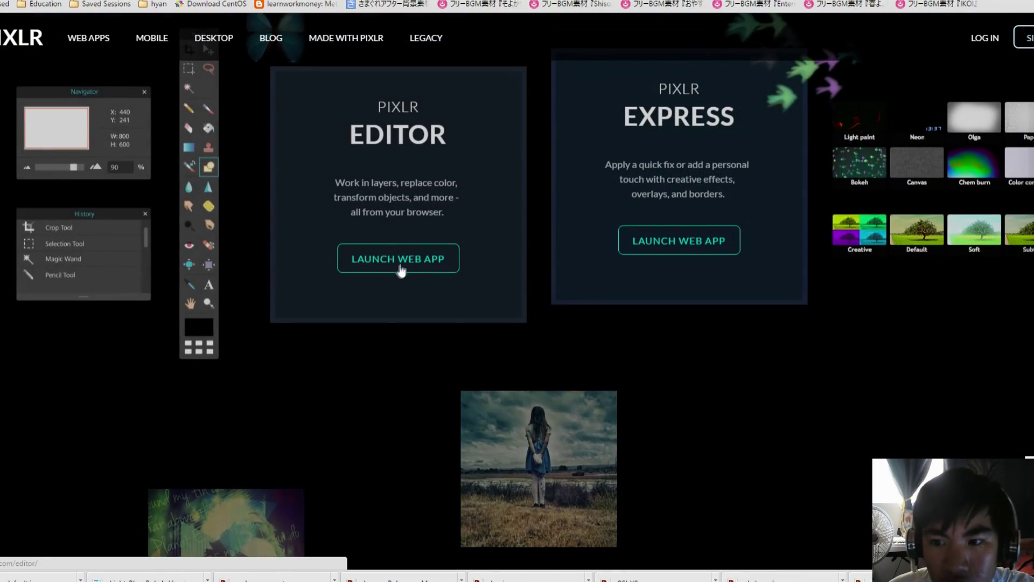
pyautogui.click(393, 260)
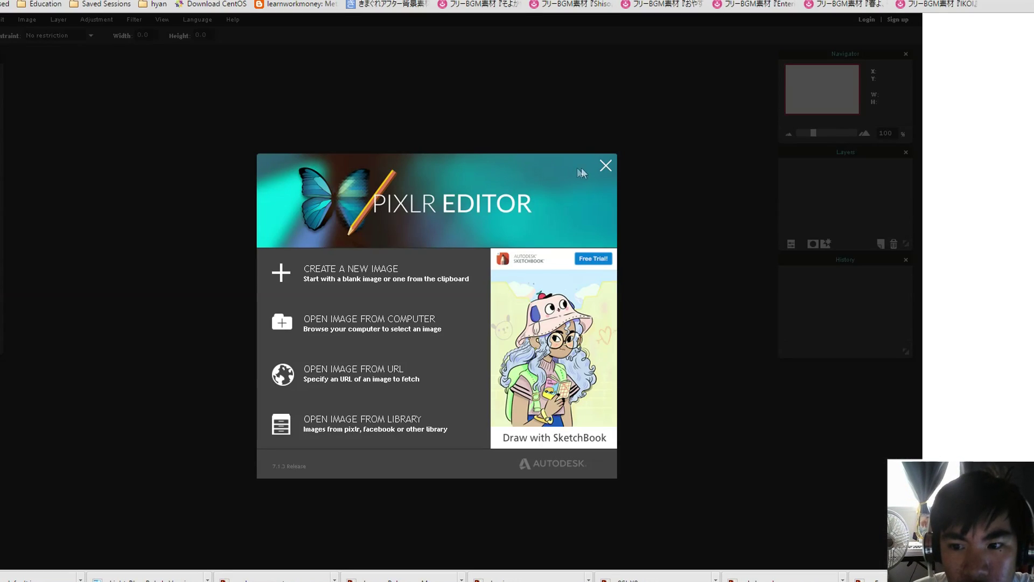
pyautogui.click(605, 165)
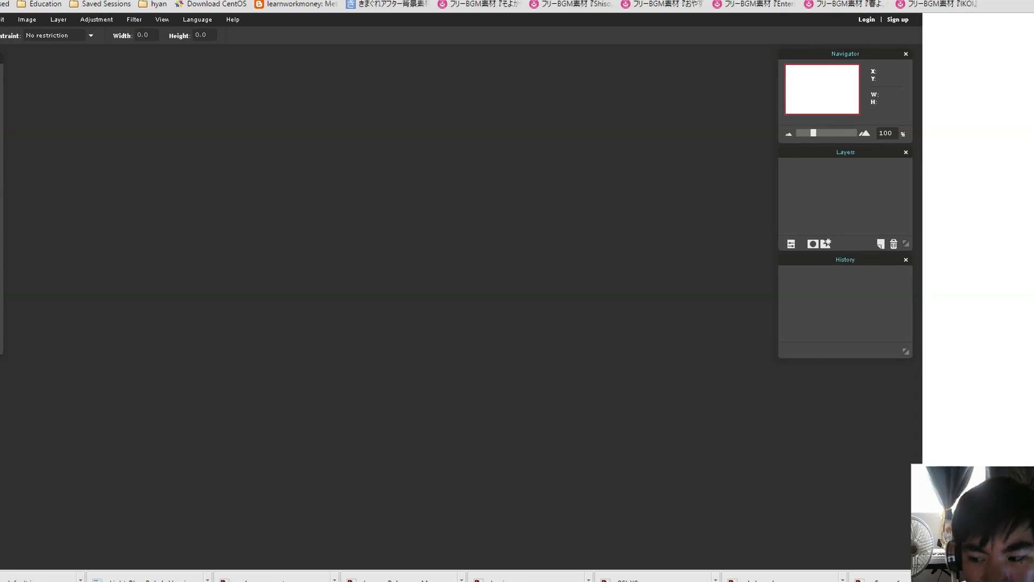
# Step: Switch to Usagi 3DS Theme Editor and review the image types that can be imported into the theme
pyautogui.hotkey('alt', 'Tab')
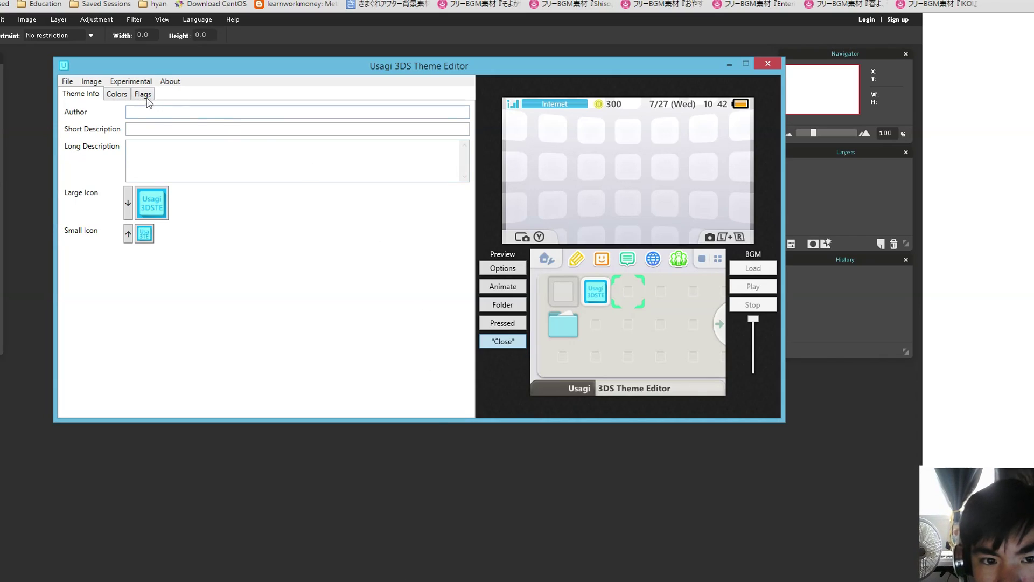
pyautogui.moveTo(154, 64); pyautogui.dragTo(143, 86)
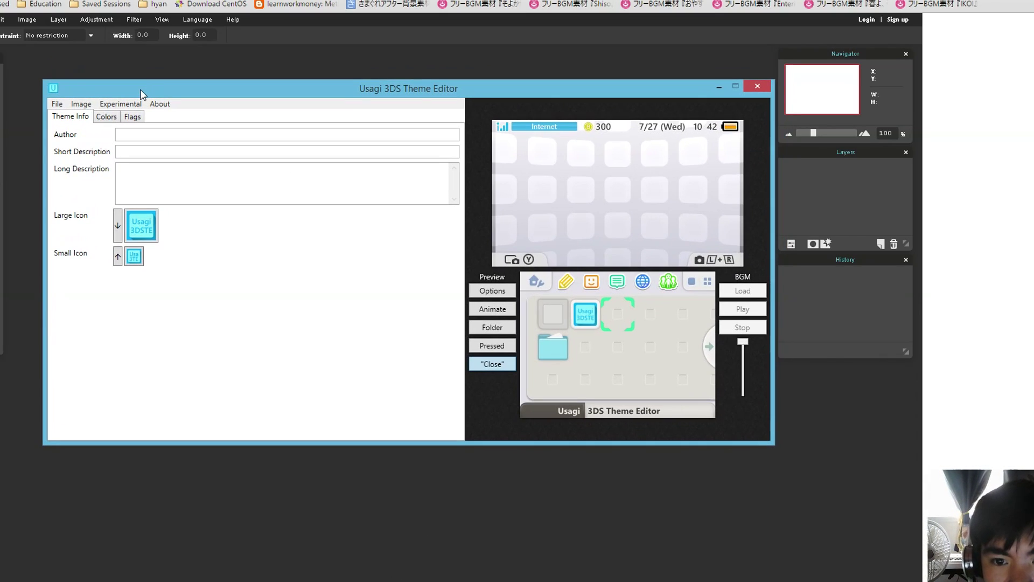
pyautogui.click(135, 99)
pyautogui.moveTo(81, 103)
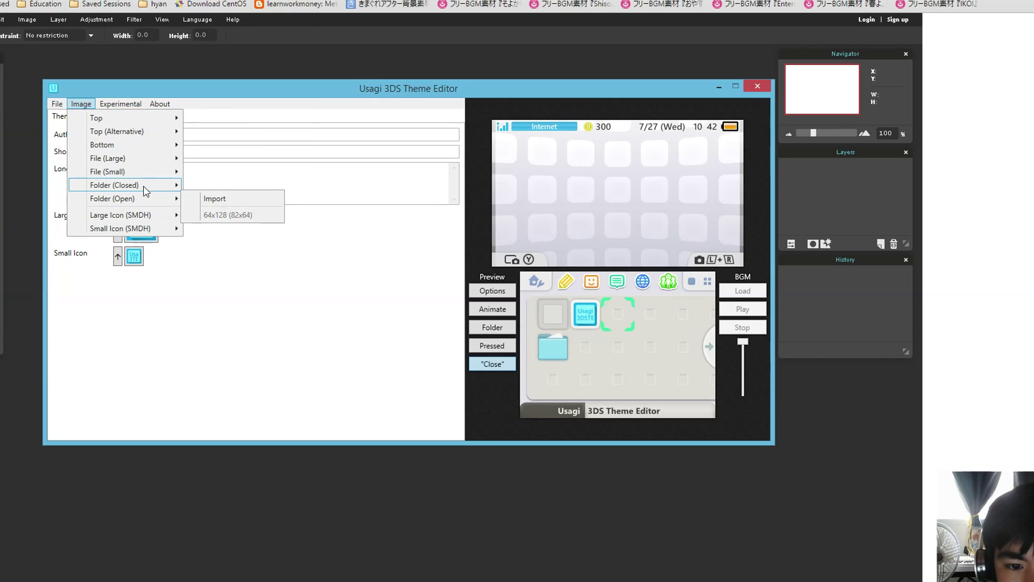
pyautogui.moveTo(144, 175)
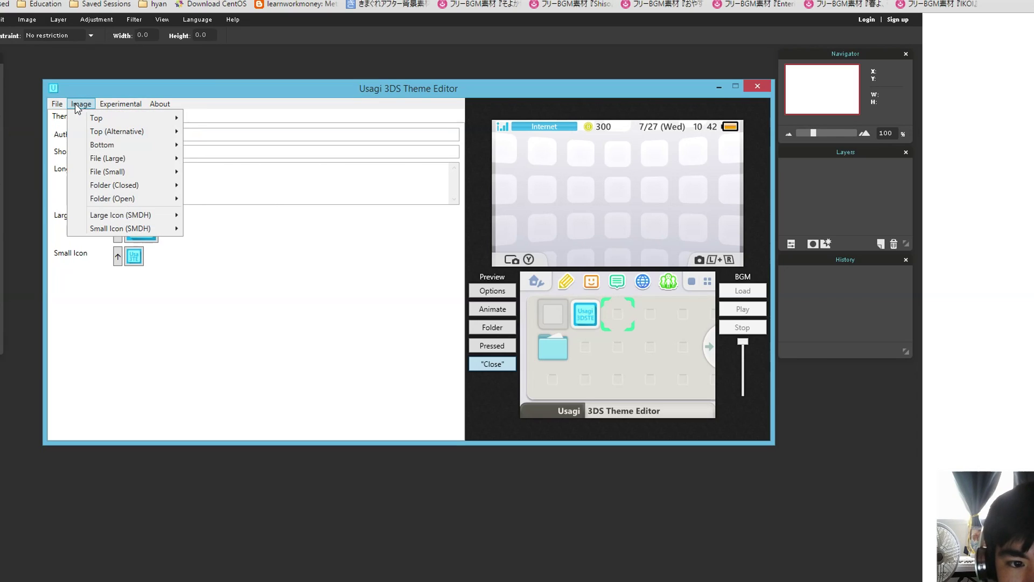
pyautogui.click(68, 118)
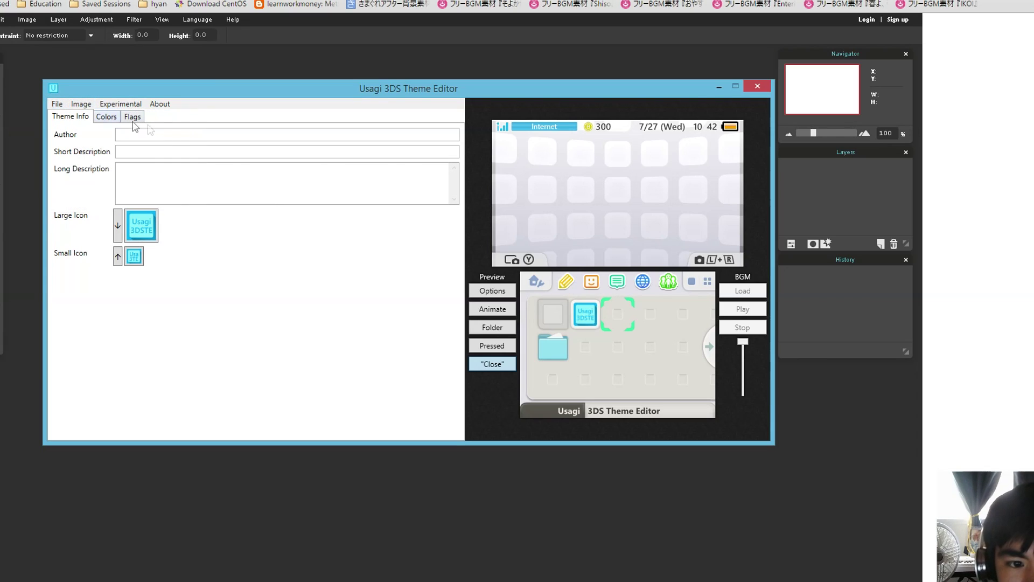
# Step: Enter the author's name, short description "A theme of water Pokemon." and long description "A theme based off of water Pokemon featuring Skyla."
pyautogui.click(174, 134)
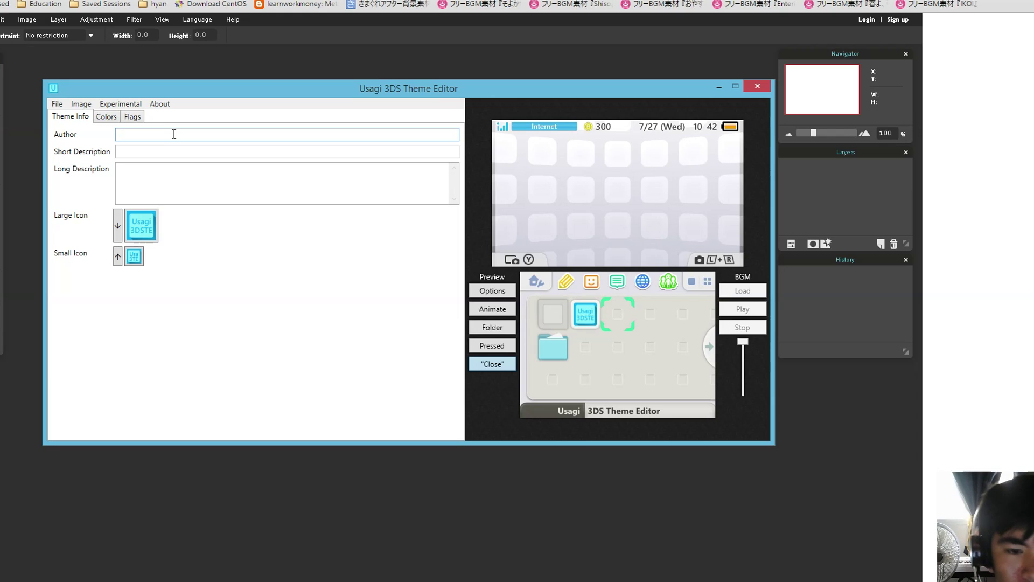
pyautogui.write('Royce A')
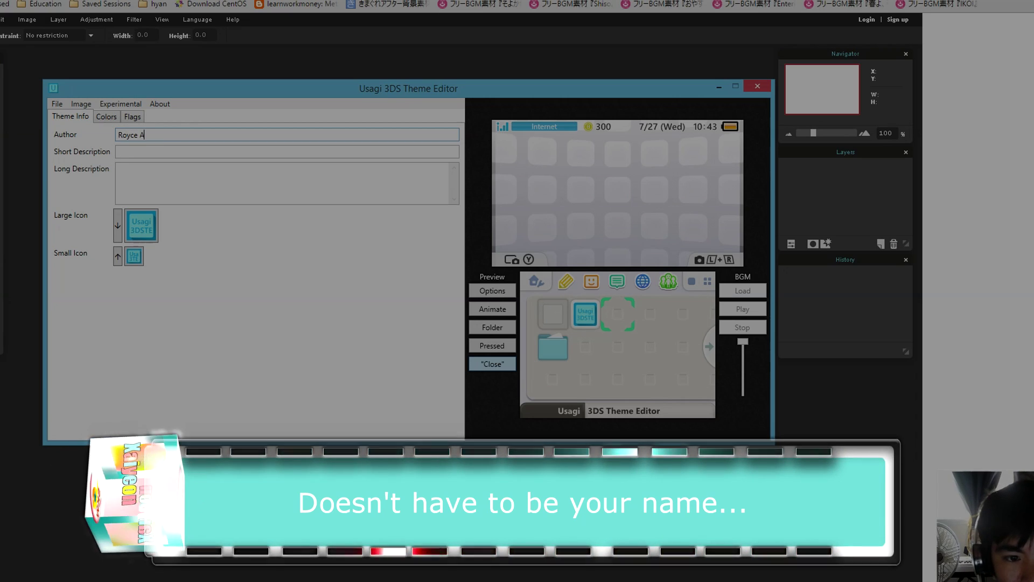
pyautogui.press('Tab')
pyautogui.write('A theme of water Pokemon.')
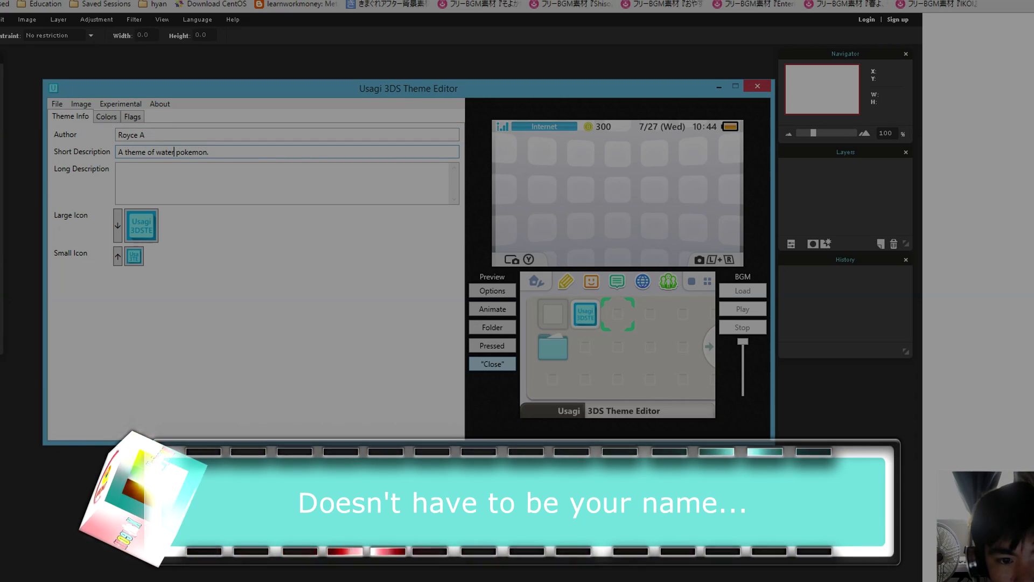
pyautogui.click(173, 188)
pyautogui.write('A theme based off of water Pokemon featuring Skyla.')
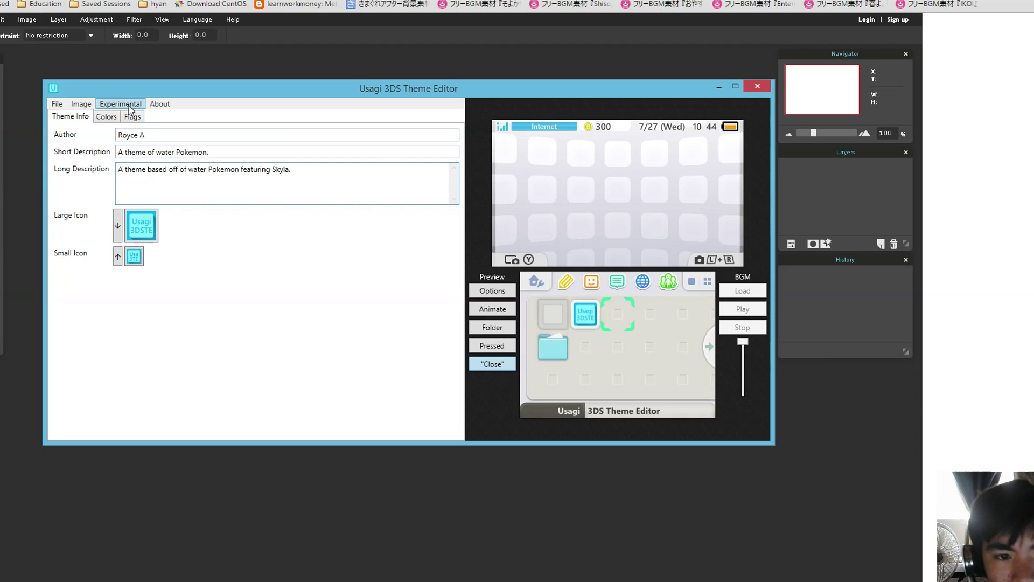
# Step: Enable the Background Music flag for the theme
pyautogui.click(88, 104)
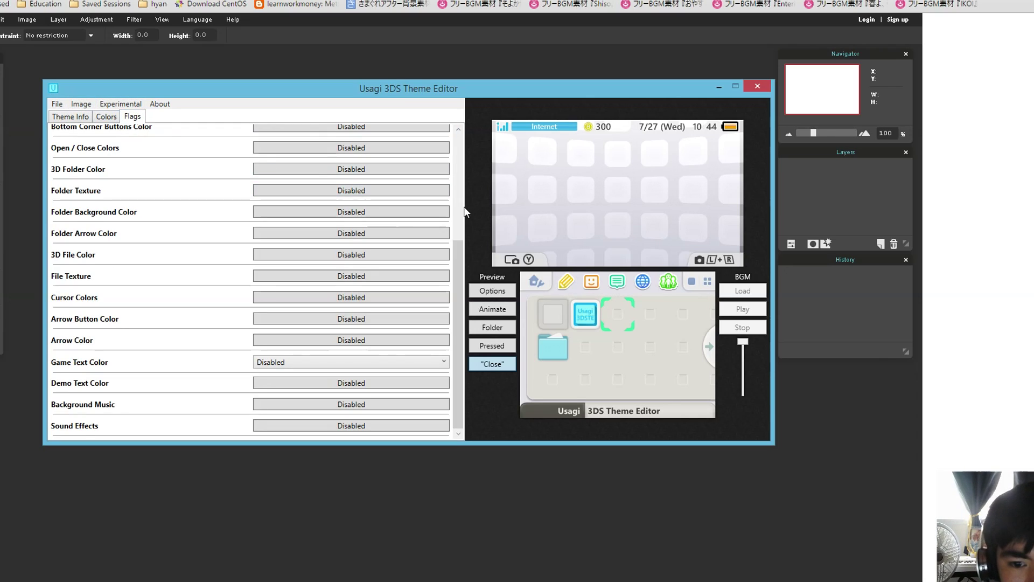
pyautogui.click(364, 411)
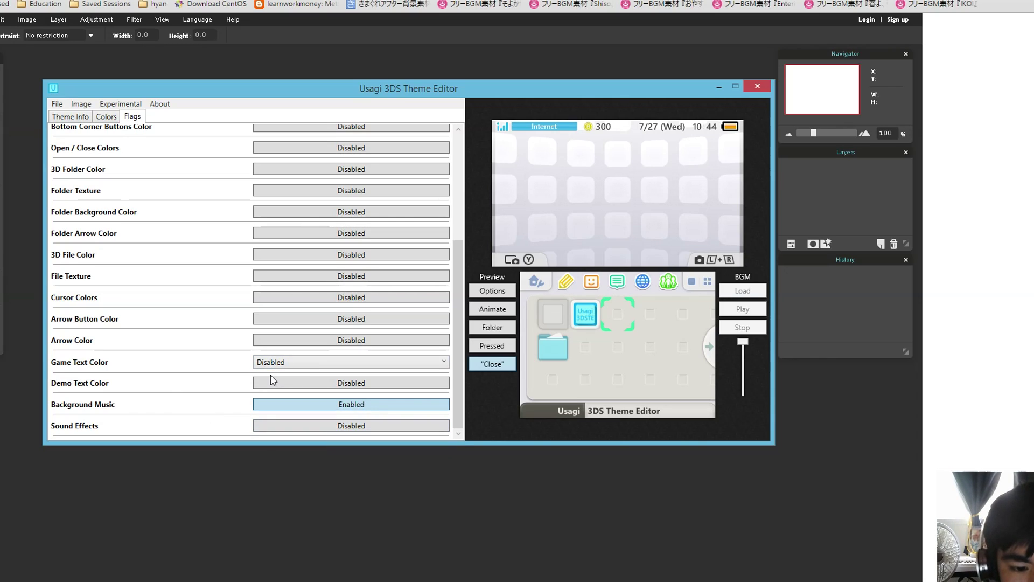
pyautogui.click(366, 364)
# Step: Examine the options offered for the top screen frame type, top screen draw type and bottom screen frame type
pyautogui.scroll(7, 277, 157)
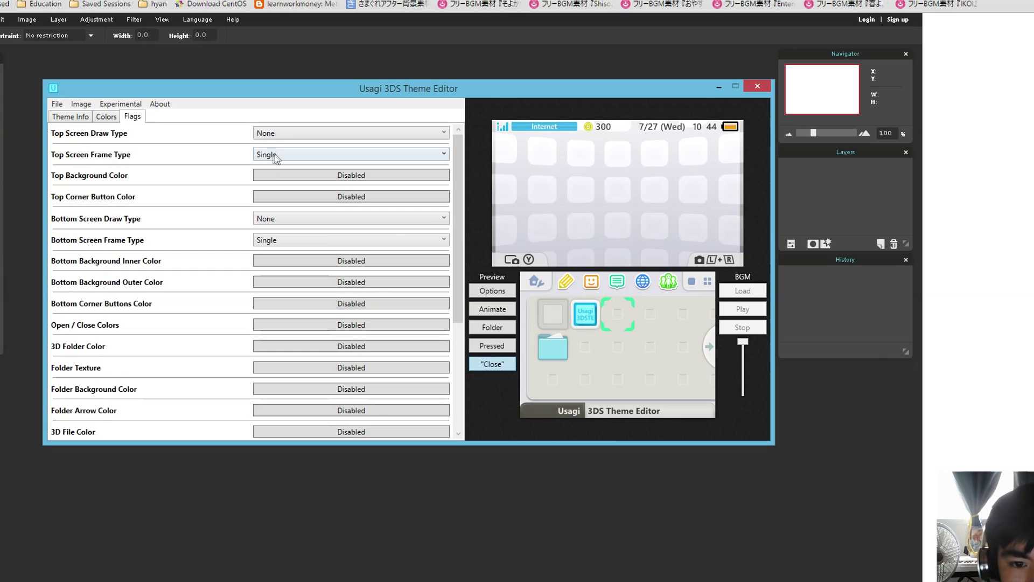
pyautogui.click(279, 156)
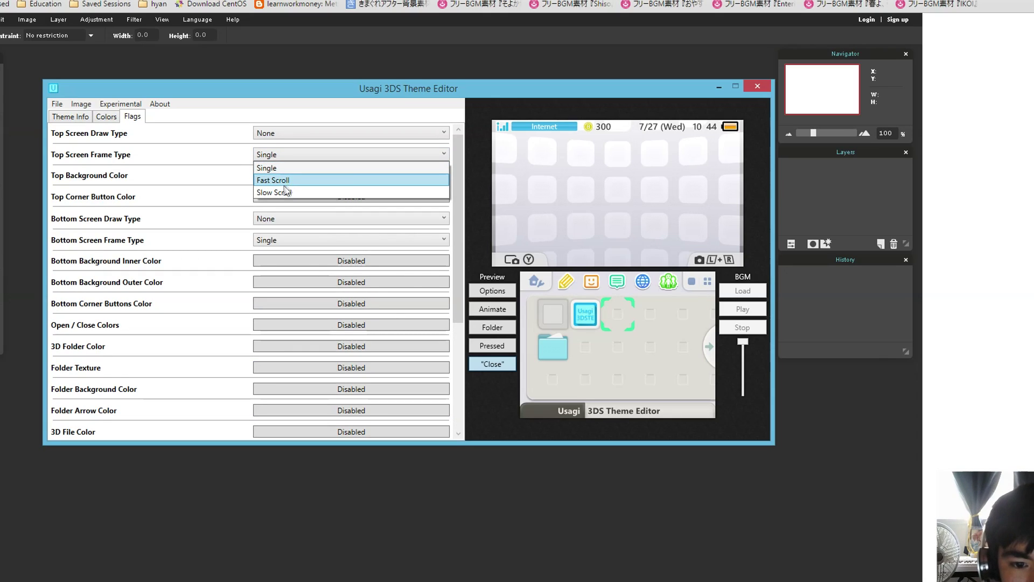
pyautogui.click(250, 191)
pyautogui.click(266, 157)
pyautogui.click(212, 161)
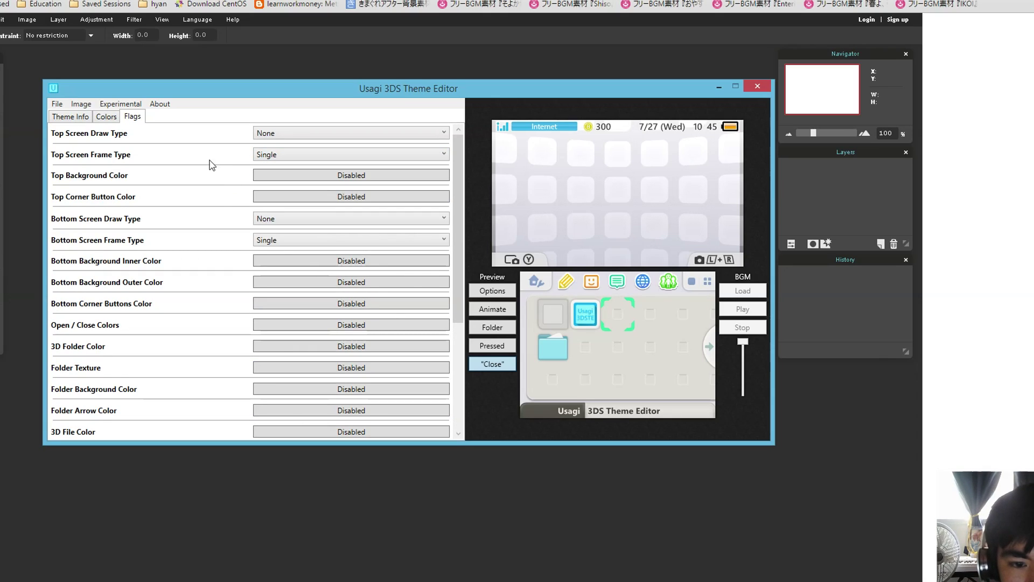
pyautogui.click(271, 135)
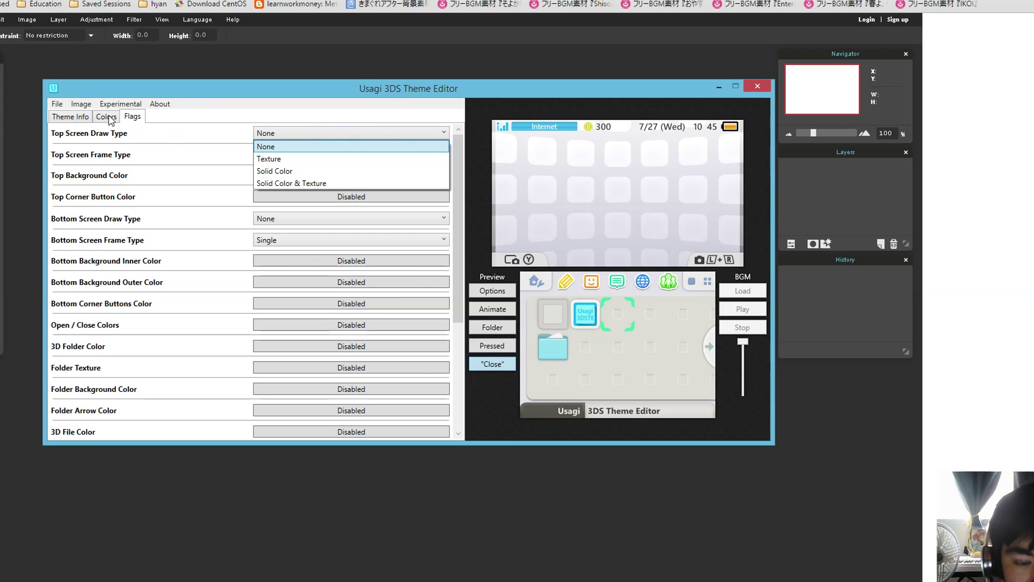
pyautogui.click(143, 133)
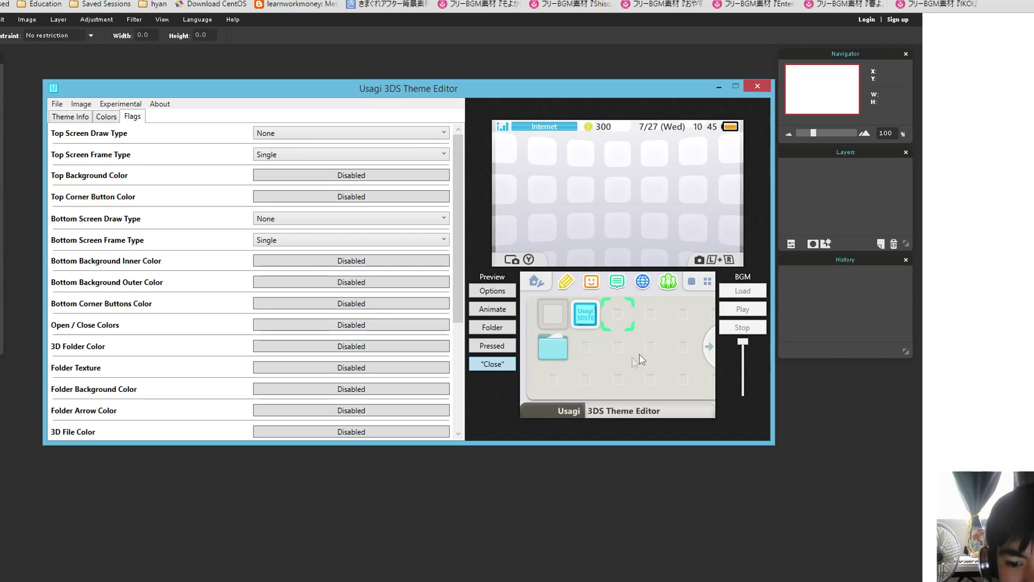
pyautogui.click(323, 240)
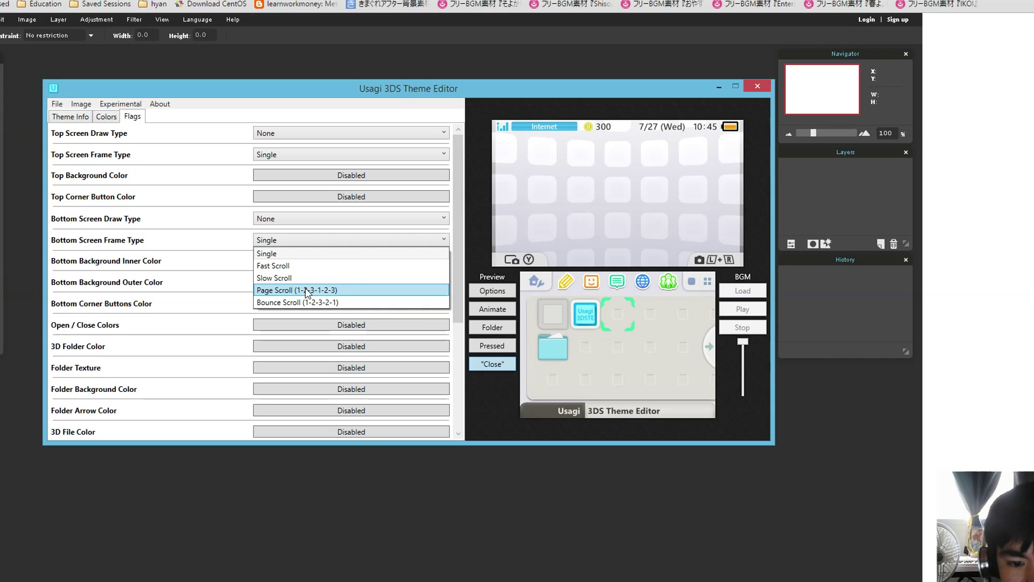
pyautogui.click(305, 290)
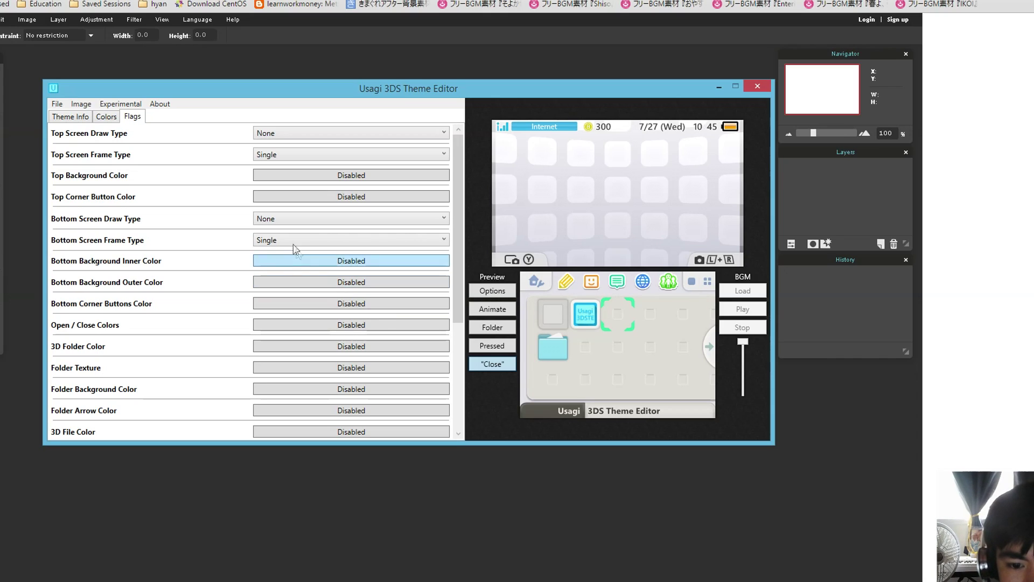
# Step: Look up the theme's Top image dimensions and create a blank 1008×240 px image in Pixlr Editor
pyautogui.click(106, 116)
pyautogui.click(80, 103)
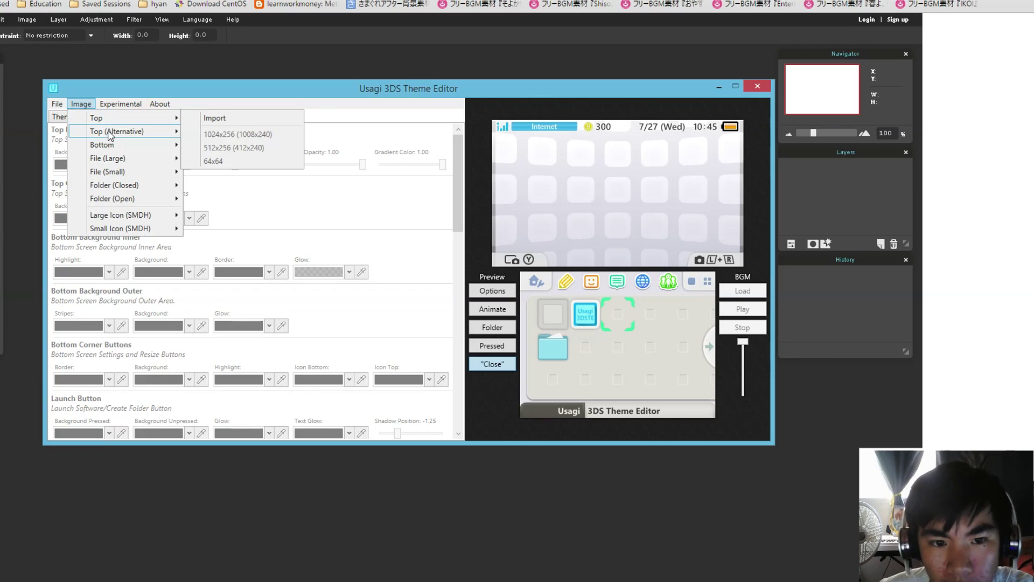
pyautogui.moveTo(140, 118)
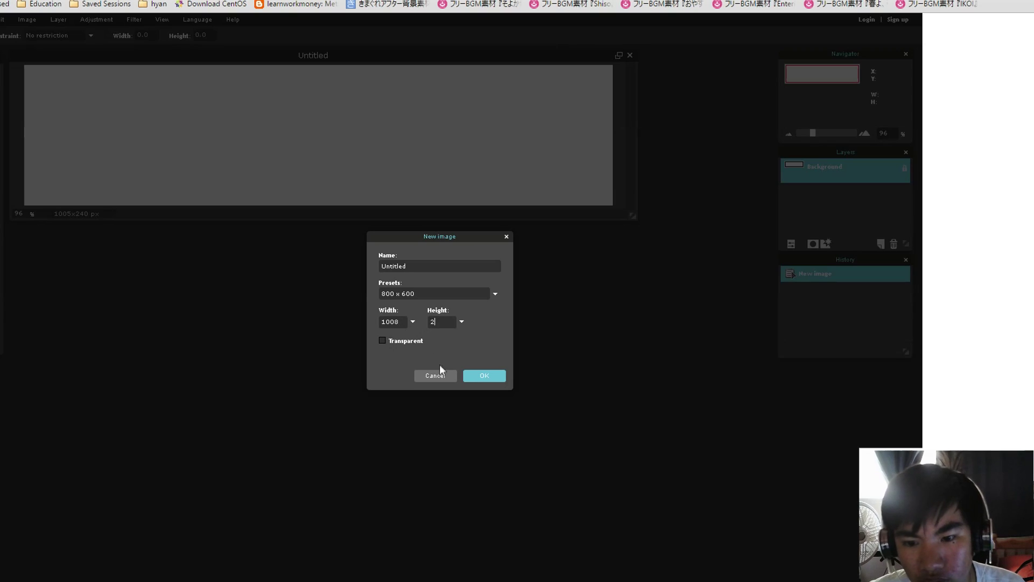
pyautogui.click(440, 364)
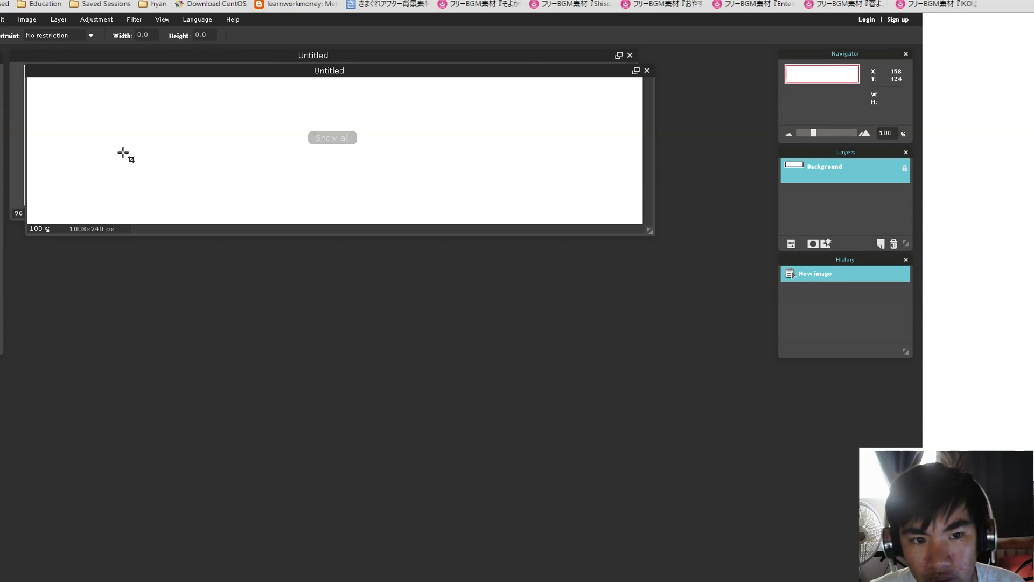
# Step: Close the other untitled image, keeping the 1008×240 px canvas, and activate the Move tool
pyautogui.click(620, 55)
pyautogui.scroll(8, 232, 180)
pyautogui.scroll(-9, 240, 175)
pyautogui.scroll(4, 240, 175)
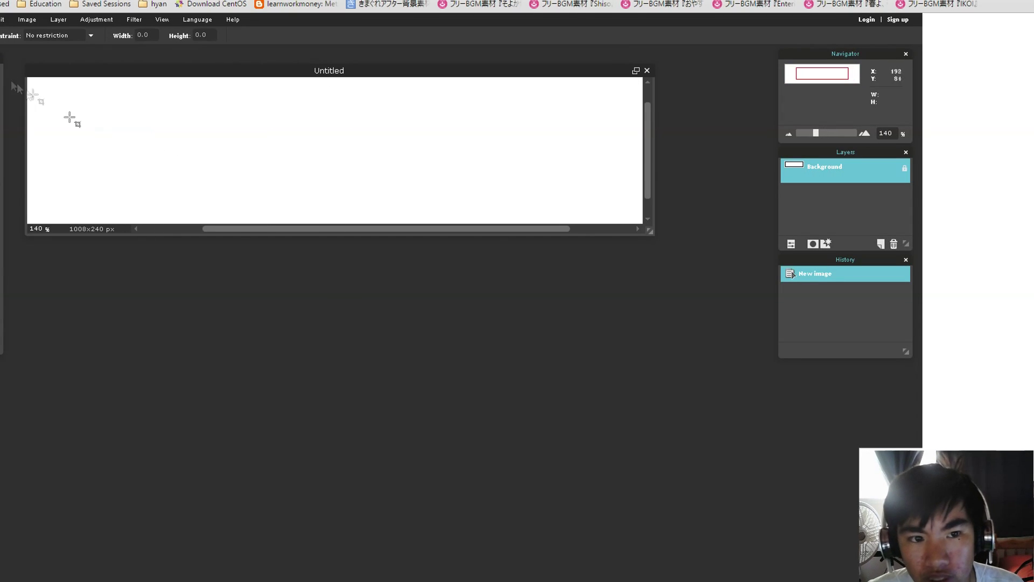
pyautogui.click(2, 77)
# Step: Switch back to Usagi 3DS Theme Editor and check the pixel sizes accepted for the Top image
pyautogui.hotkey('alt', 'Tab')
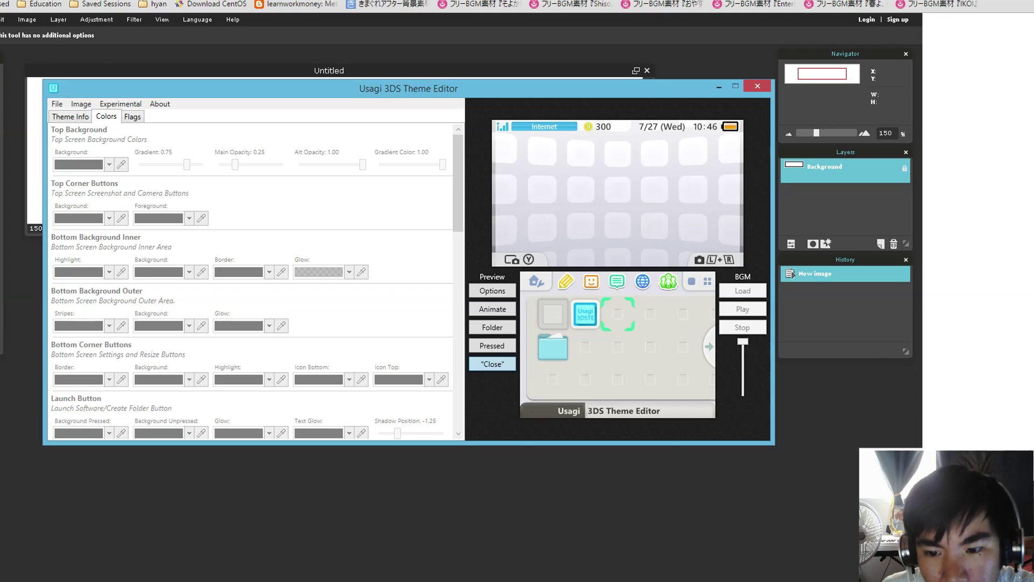
pyautogui.click(80, 103)
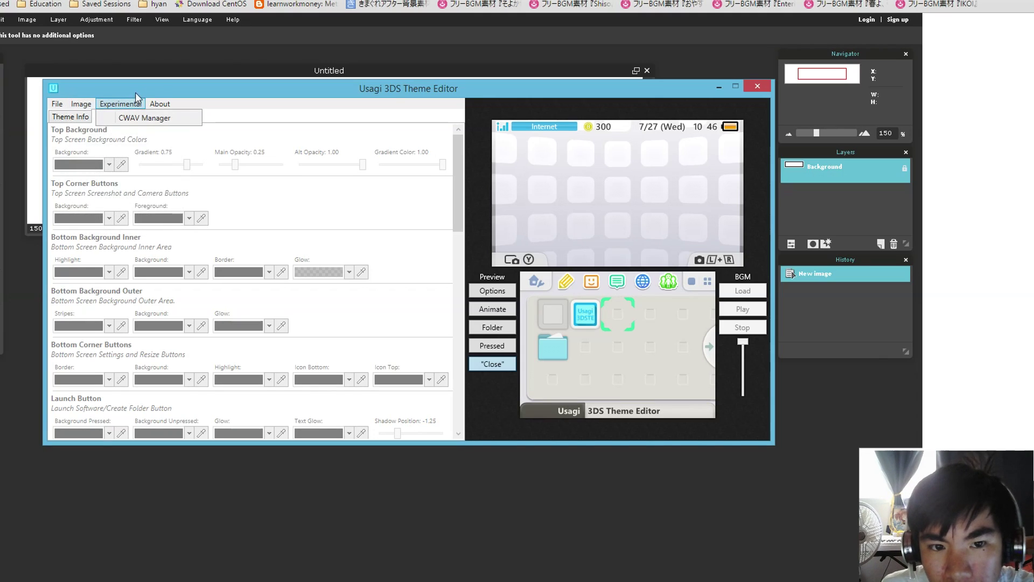
pyautogui.click(120, 102)
pyautogui.click(80, 104)
pyautogui.click(93, 246)
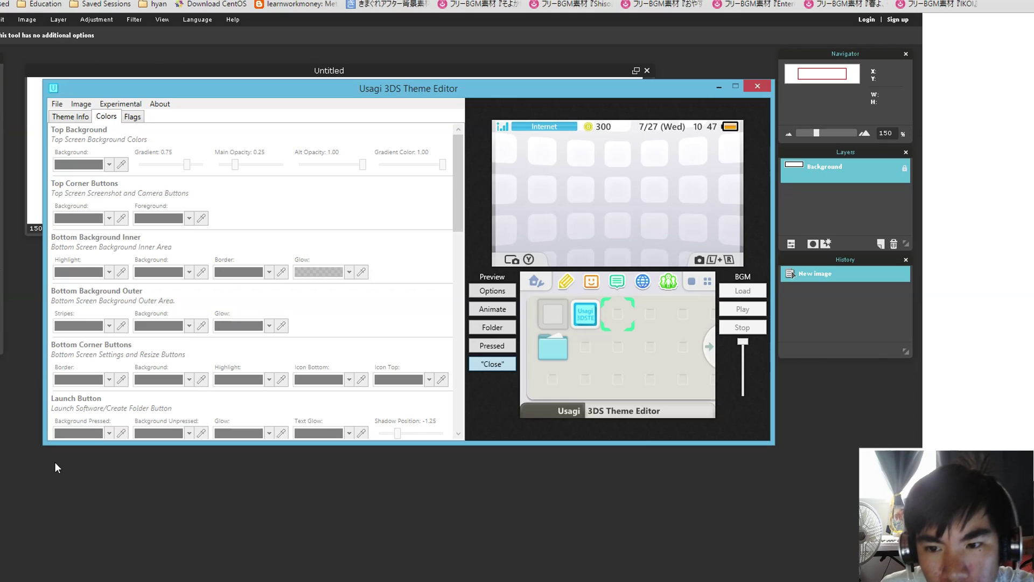
pyautogui.click(80, 103)
pyautogui.moveTo(108, 117)
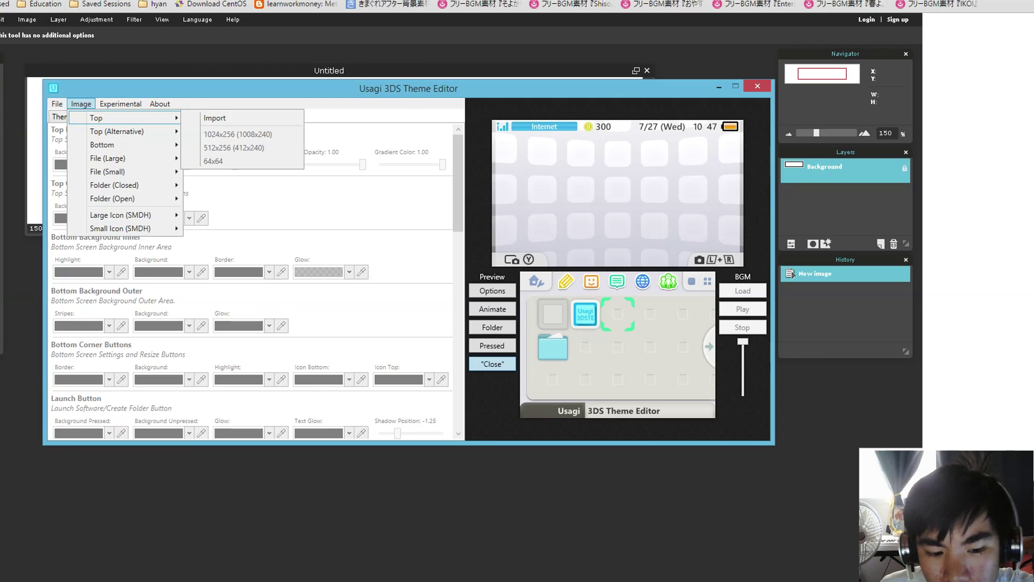
# Step: Open Calculator and divide the 1008 px top image width by 3
pyautogui.press('super')
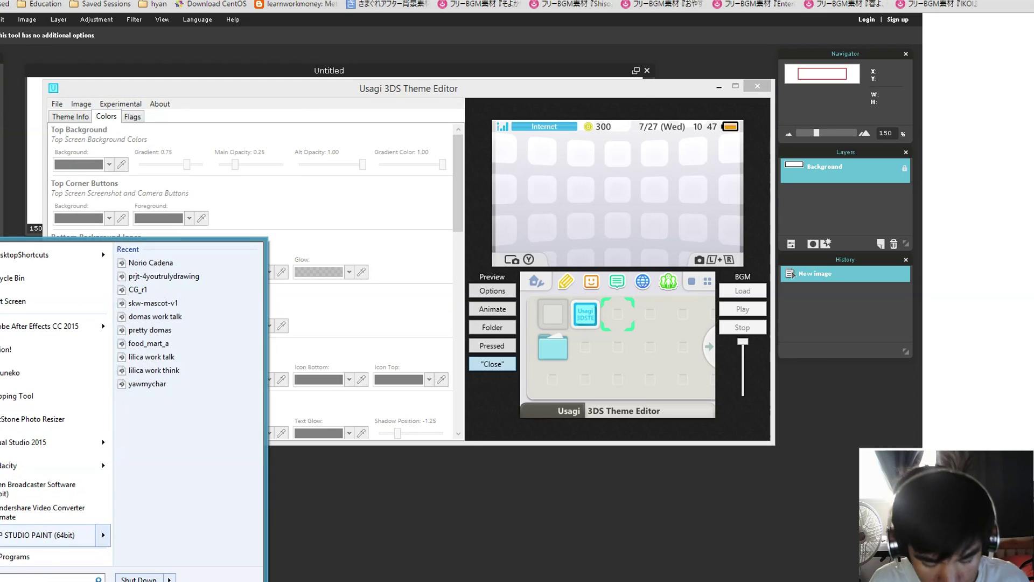
pyautogui.write('calc')
pyautogui.press('Return')
pyautogui.write('1008/3')
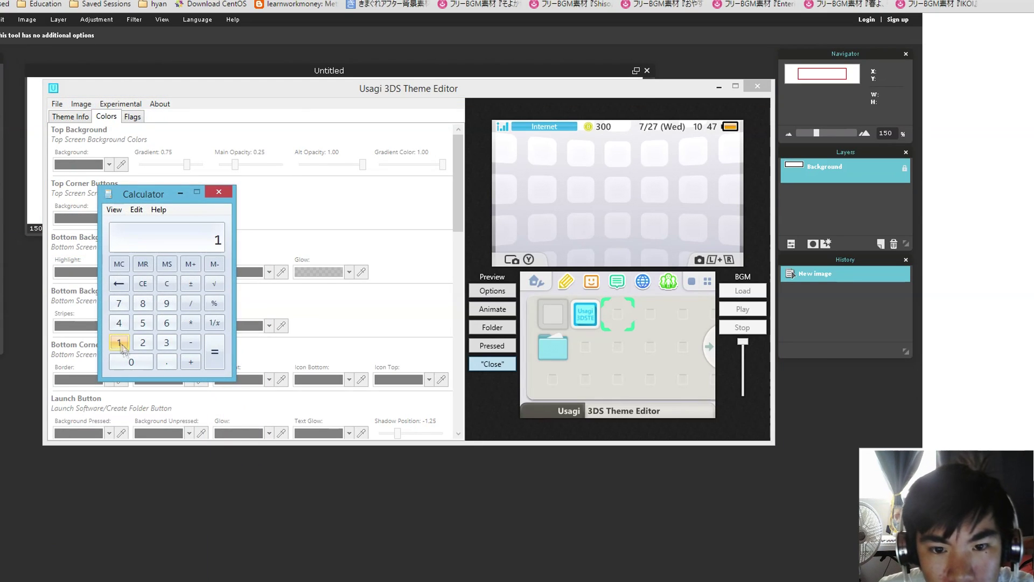
pyautogui.click(221, 347)
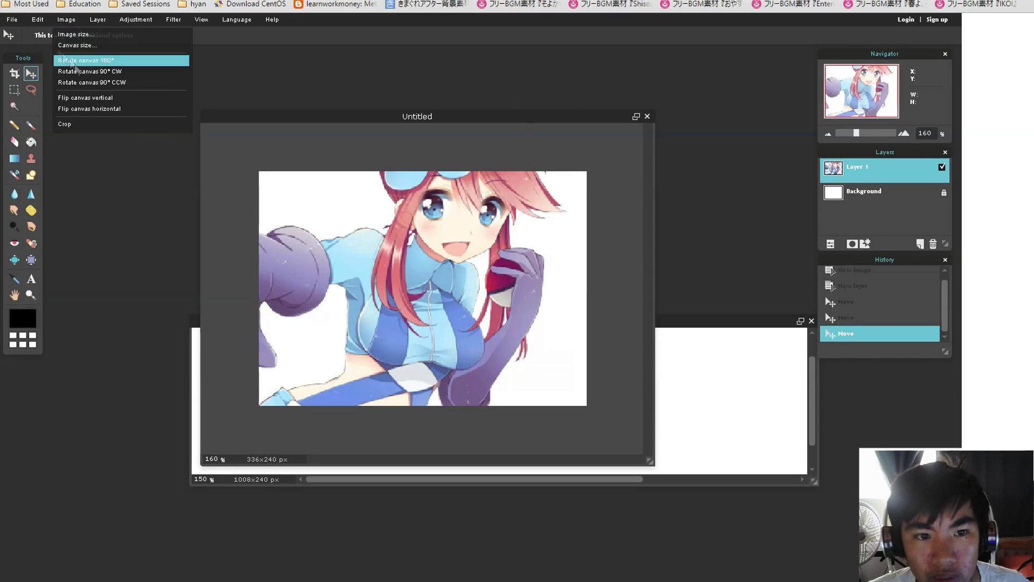
# Step: Scale down the Skyla layer with Free Transform and reposition it within the 336×240 px image
pyautogui.hotkey('ctrl', 't')
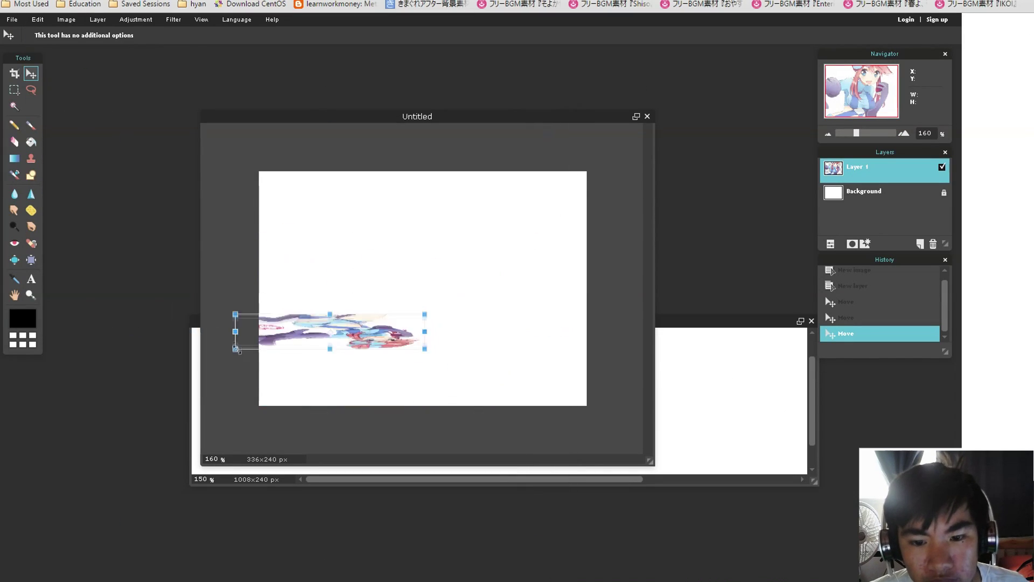
pyautogui.moveTo(236, 349); pyautogui.dragTo(256, 420)
pyautogui.press('Return')
pyautogui.moveTo(295, 320)
pyautogui.mouseDown()
pyautogui.moveTo(386, 293)
pyautogui.moveTo(344, 290)
pyautogui.moveTo(372, 340)
pyautogui.moveTo(325, 297)
pyautogui.mouseUp()
# Step: Lasso the pink heart watermark beside Skyla, delete it from the layer, and clear the selection
pyautogui.scroll(6, 386, 293)
pyautogui.click(16, 90)
pyautogui.click(32, 90)
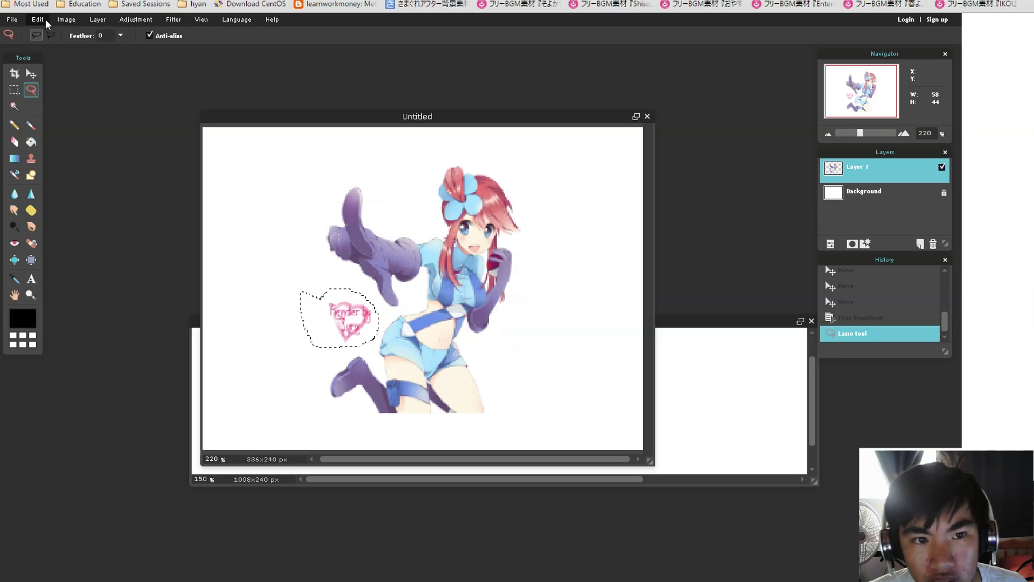
pyautogui.press('Delete')
pyautogui.rightClick(329, 301)
pyautogui.click(363, 327)
# Step: Move the Skyla layer toward the lower right of the 336×240 px image
pyautogui.press('v')
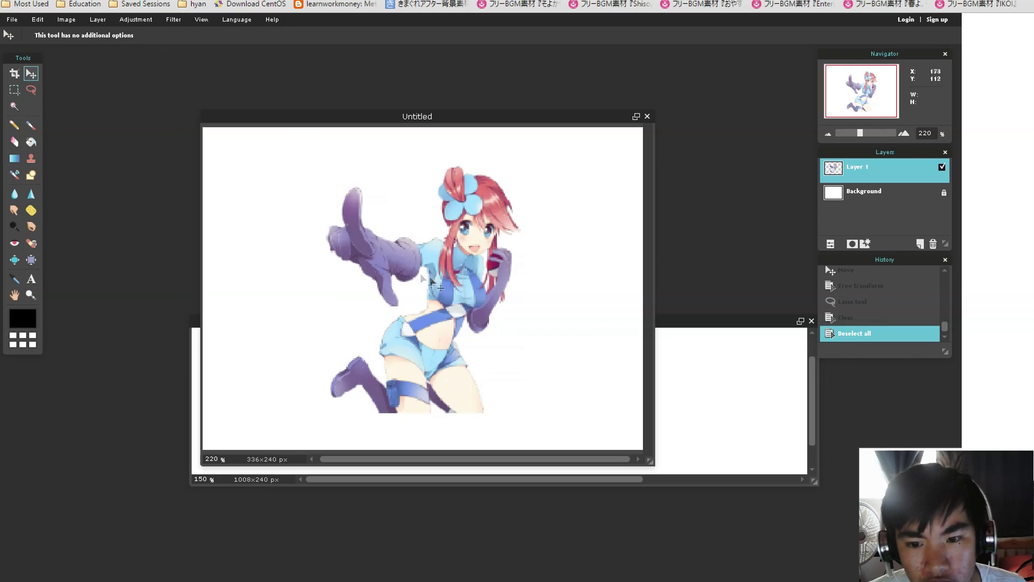
pyautogui.moveTo(436, 279); pyautogui.dragTo(546, 329)
pyautogui.scroll(-2, 557, 319)
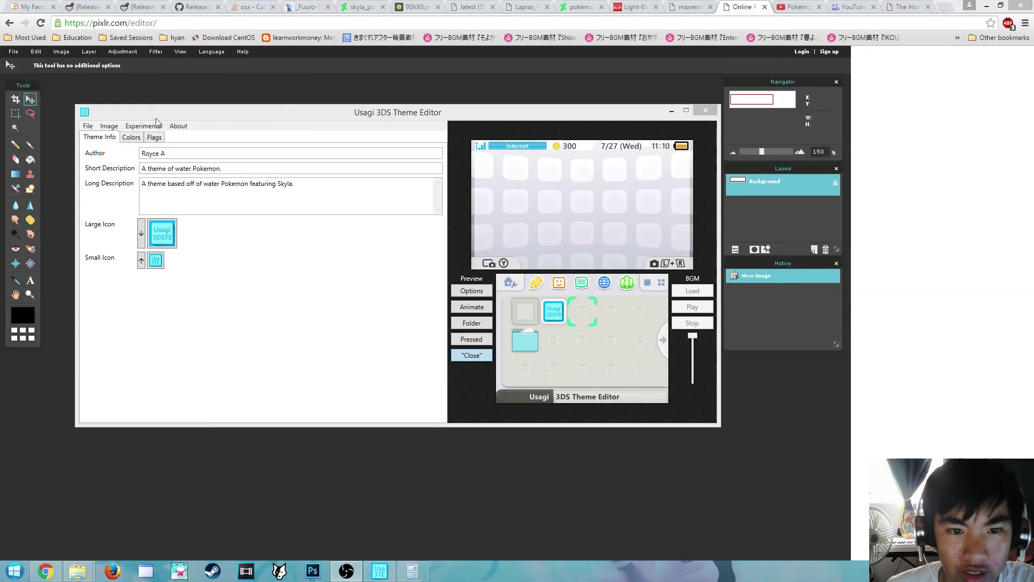
# Step: Recheck the Top image options in Usagi 3DS Theme Editor and return to Pixlr Editor
pyautogui.click(109, 125)
pyautogui.moveTo(117, 137)
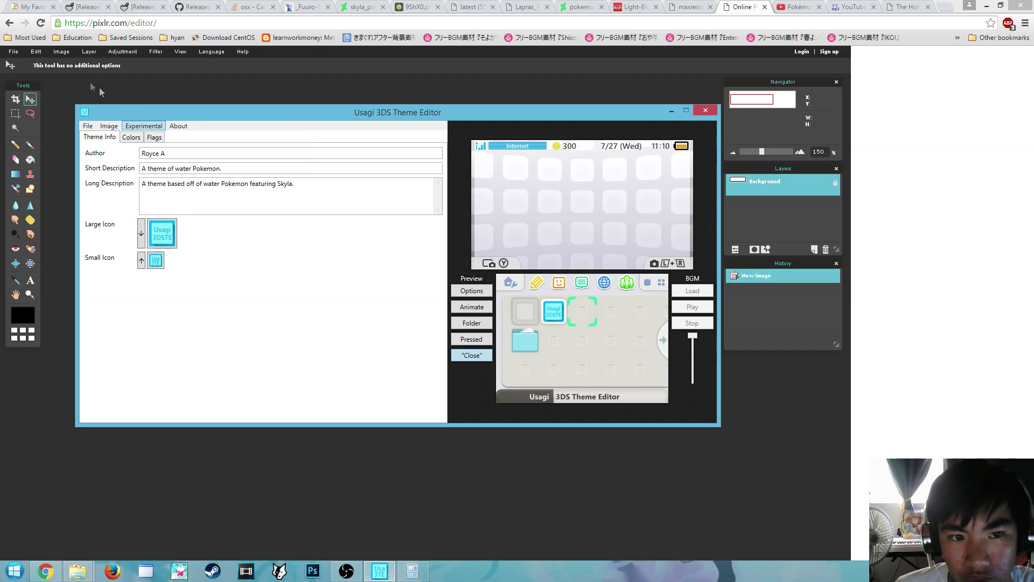
pyautogui.click(27, 53)
pyautogui.moveTo(19, 54)
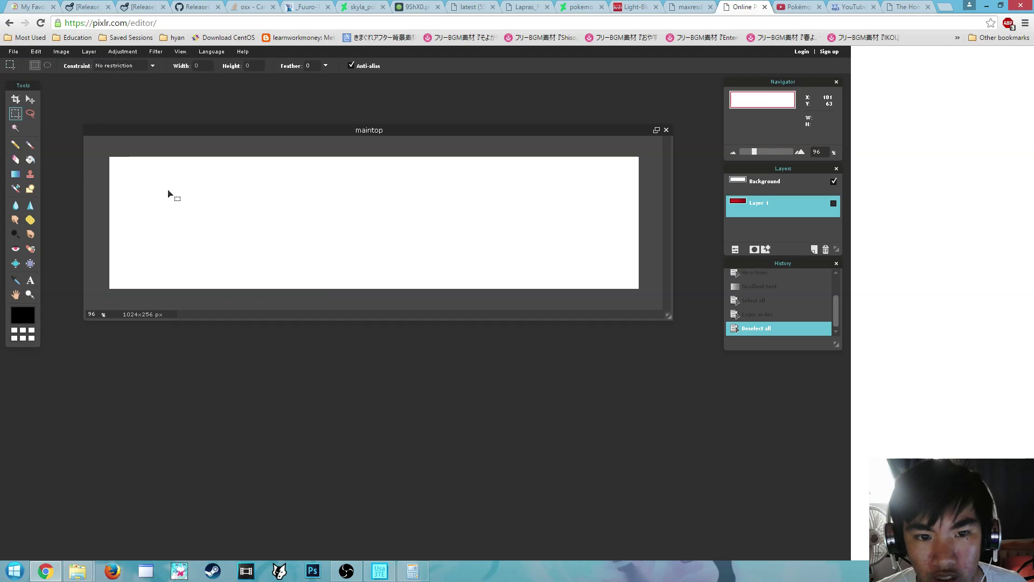
# Step: Open top1 as a layer in the maintop image, put it above the Background, and align it to the canvas's left end
pyautogui.click(13, 52)
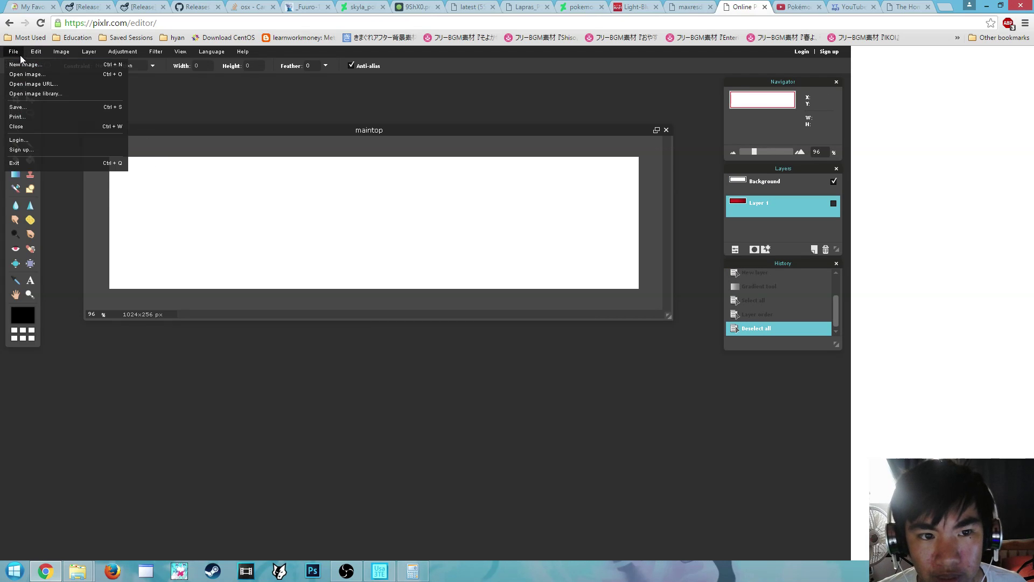
pyautogui.click(96, 54)
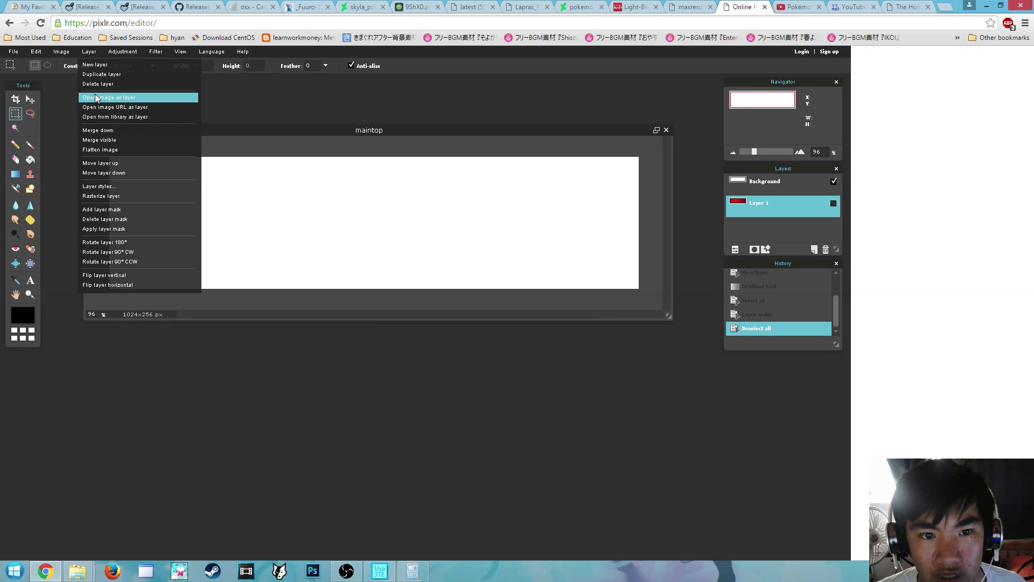
pyautogui.click(109, 98)
pyautogui.doubleClick(438, 160)
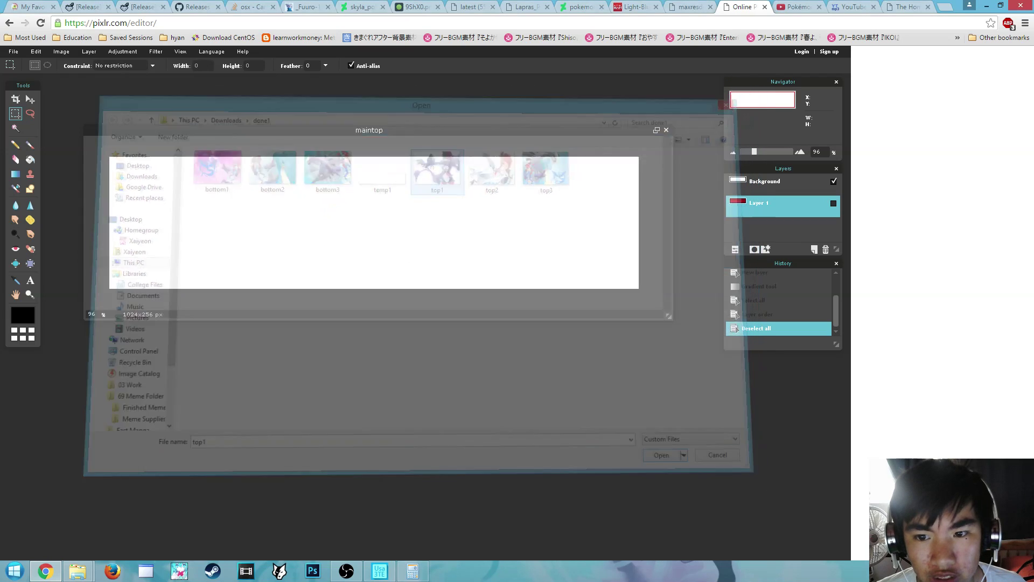
pyautogui.moveTo(757, 210); pyautogui.dragTo(755, 174)
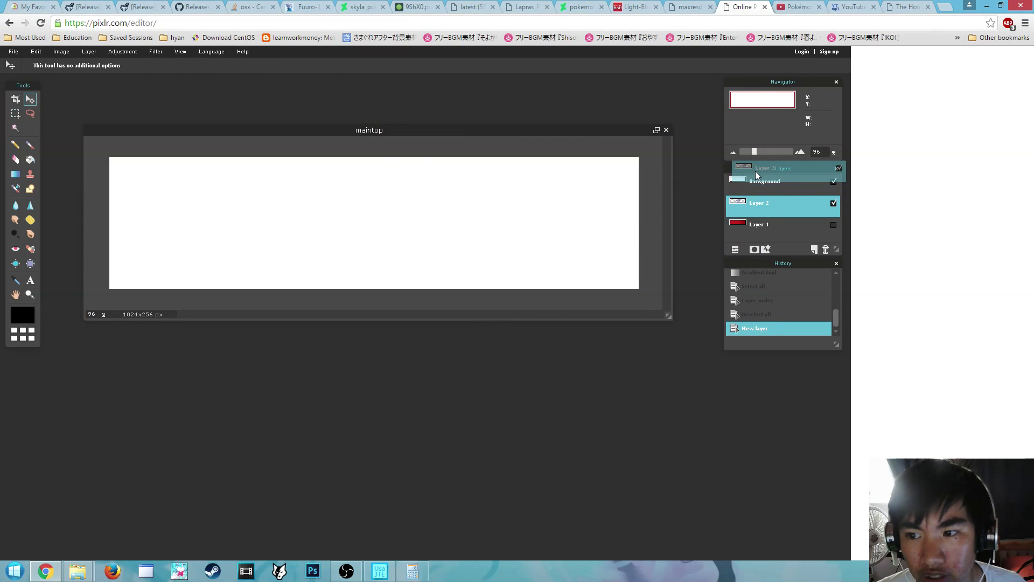
pyautogui.moveTo(365, 199); pyautogui.dragTo(187, 200)
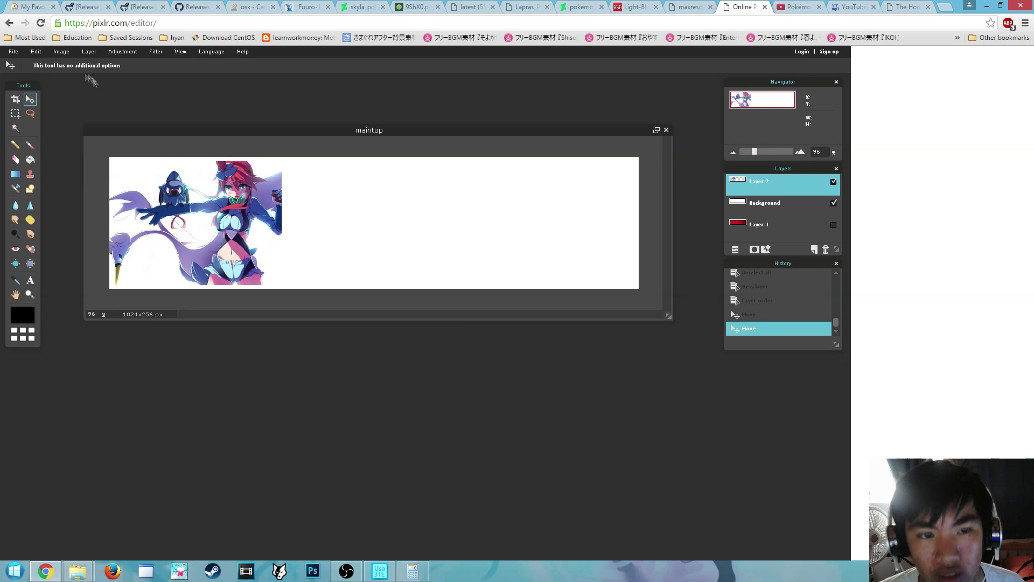
# Step: Add top2 and top3 as layers in maintop, with top2 in the middle and top3 at the canvas's right end
pyautogui.click(88, 51)
pyautogui.click(108, 97)
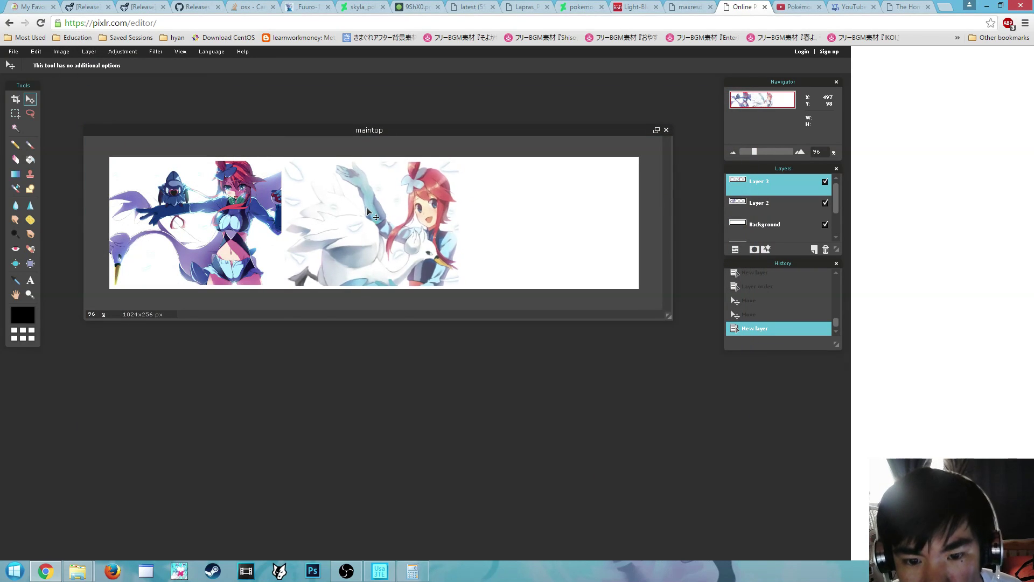
pyautogui.click(61, 52)
pyautogui.moveTo(88, 52)
pyautogui.click(109, 97)
pyautogui.hotkey('ctrl', 'v')
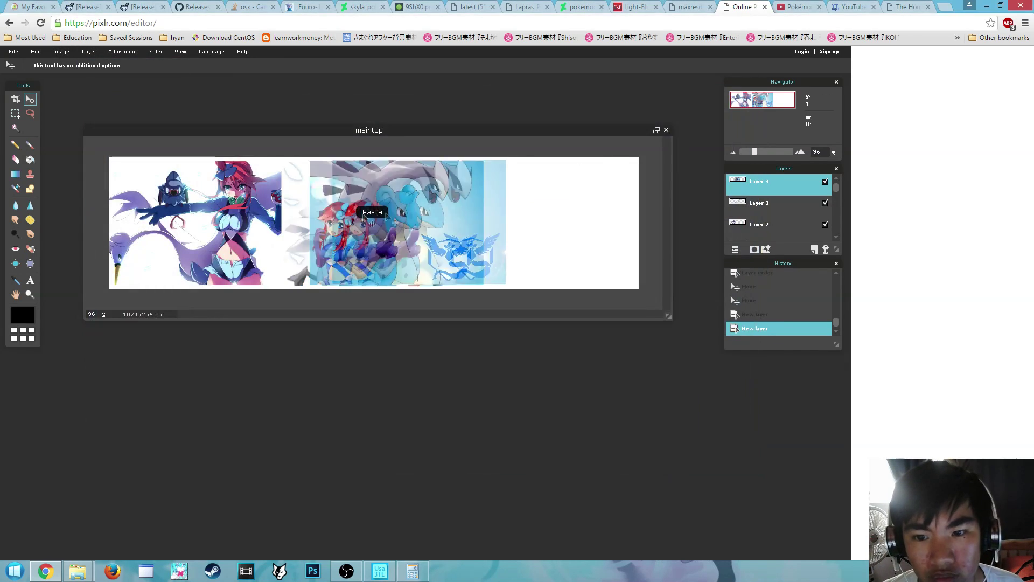
pyautogui.moveTo(357, 212); pyautogui.dragTo(521, 216)
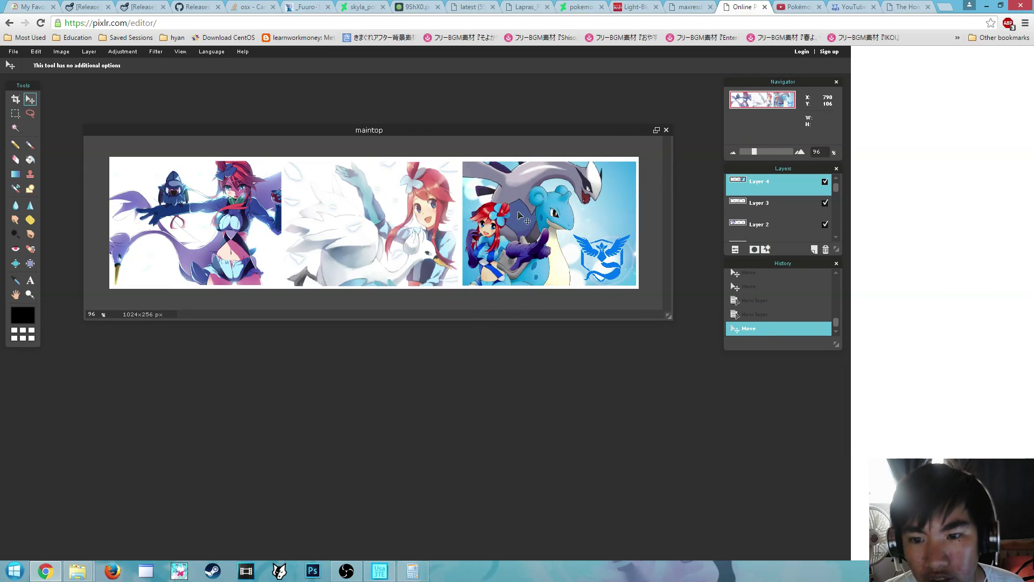
# Step: Save the composed top image to the computer as maintop1 in JPEG format at quality 100
pyautogui.hotkey('ctrl', 's')
pyautogui.moveTo(563, 297); pyautogui.dragTo(590, 297)
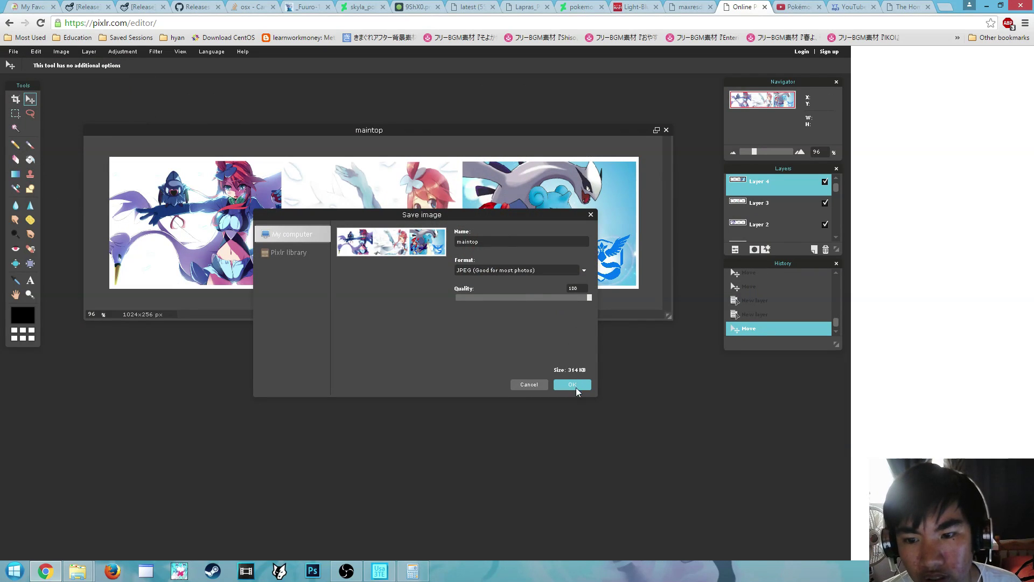
pyautogui.write('1')
pyautogui.click(571, 384)
pyautogui.click(666, 459)
# Step: Switch to Usagi 3DS Theme Editor and check the pixel sizes accepted for the Bottom image
pyautogui.click(380, 571)
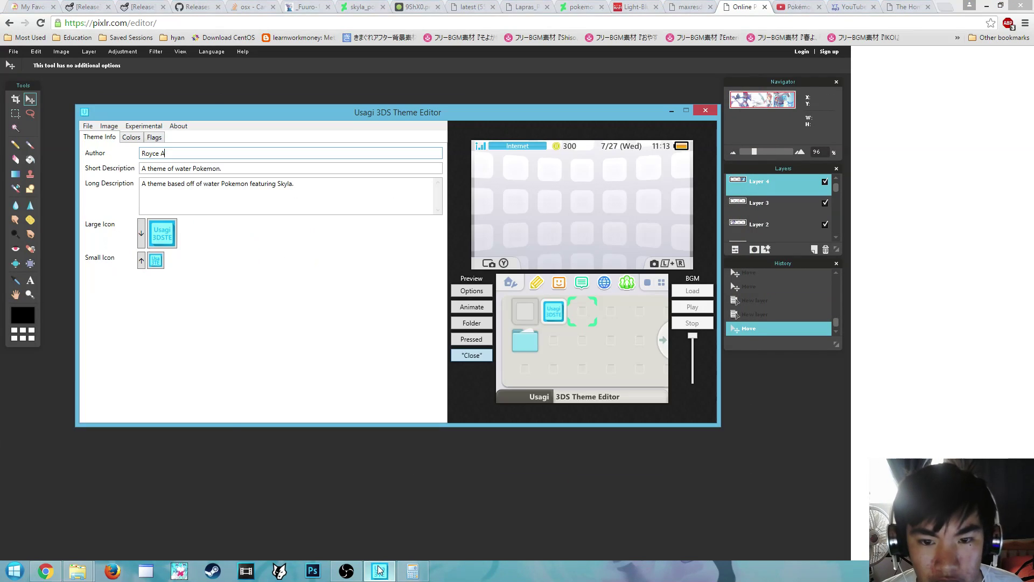
pyautogui.click(109, 126)
pyautogui.moveTo(162, 162)
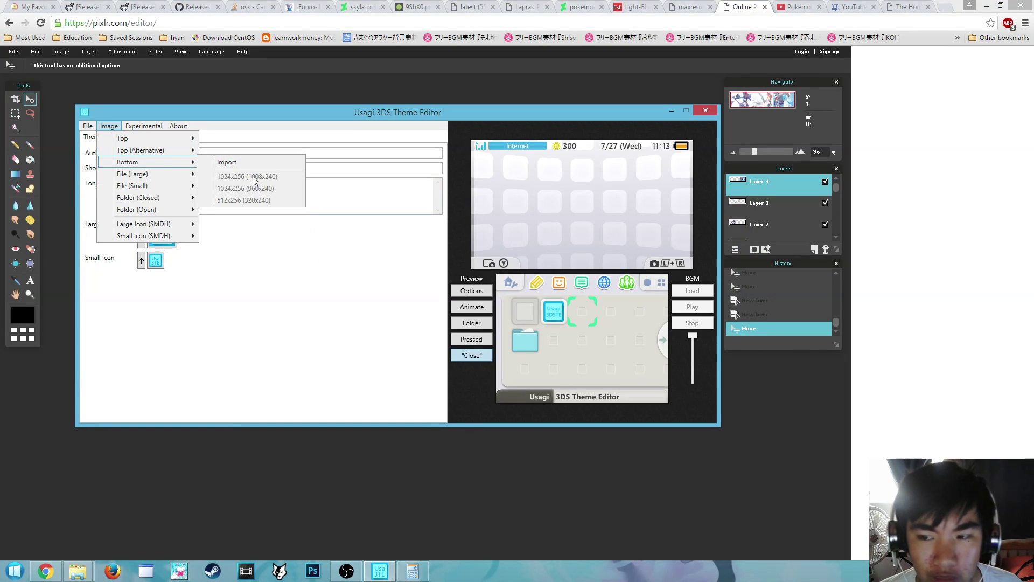
# Step: Back in Pixlr Editor, create a new 1024×256 px image named mainbottom1
pyautogui.click(13, 51)
pyautogui.click(17, 68)
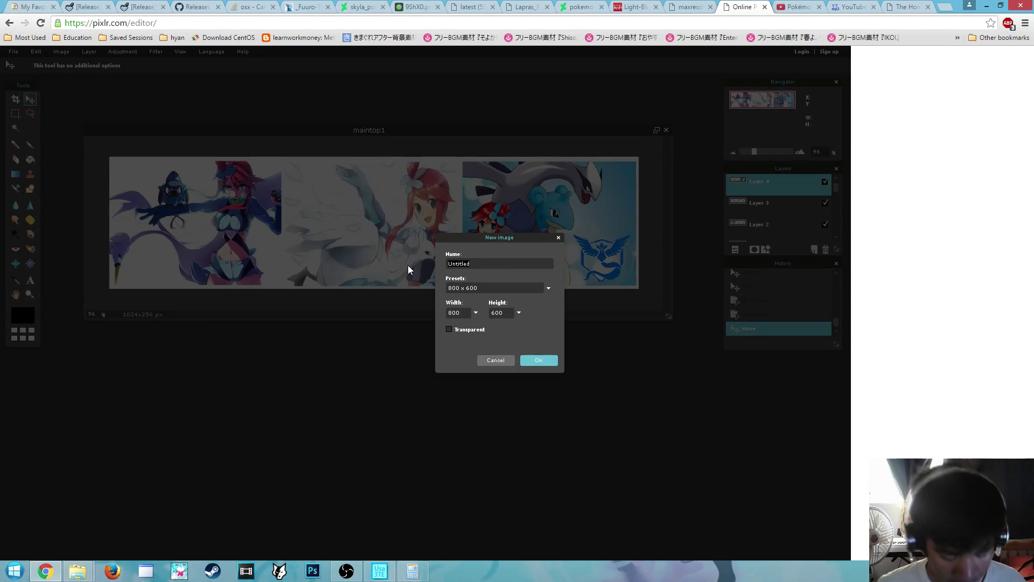
pyautogui.write('mainbottom1')
pyautogui.press('Tab')
pyautogui.write('1024')
pyautogui.press('Tab')
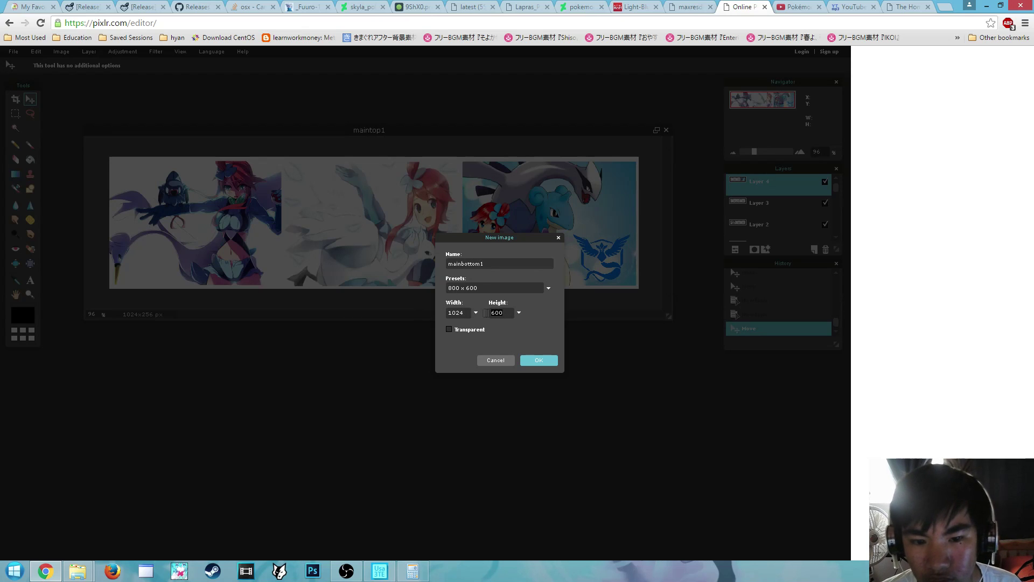
pyautogui.click(536, 361)
# Step: Open bottom1 as a layer in mainbottom1 and shift it to the left end of the canvas
pyautogui.click(61, 52)
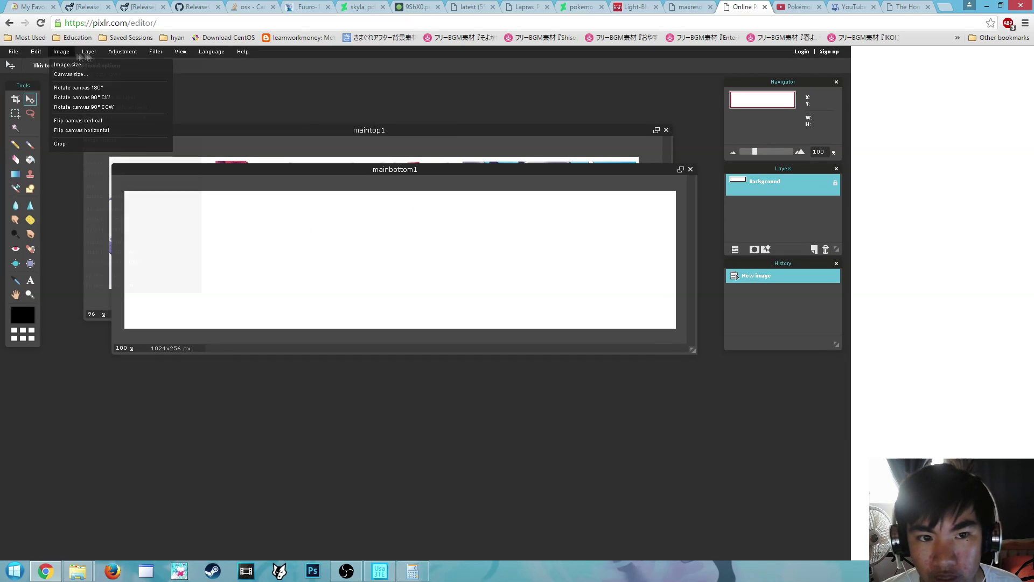
pyautogui.click(110, 102)
pyautogui.doubleClick(208, 175)
pyautogui.press('Left')
pyautogui.press('Left')
pyautogui.press('Left')
pyautogui.press('Left')
pyautogui.press('Left')
pyautogui.press('Left')
pyautogui.press('Left')
pyautogui.press('Left')
pyautogui.press('Left')
pyautogui.press('Left')
pyautogui.press('Left')
pyautogui.press('Left')
pyautogui.press('Left')
pyautogui.press('Left')
pyautogui.press('Left')
pyautogui.press('Left')
pyautogui.press('Left')
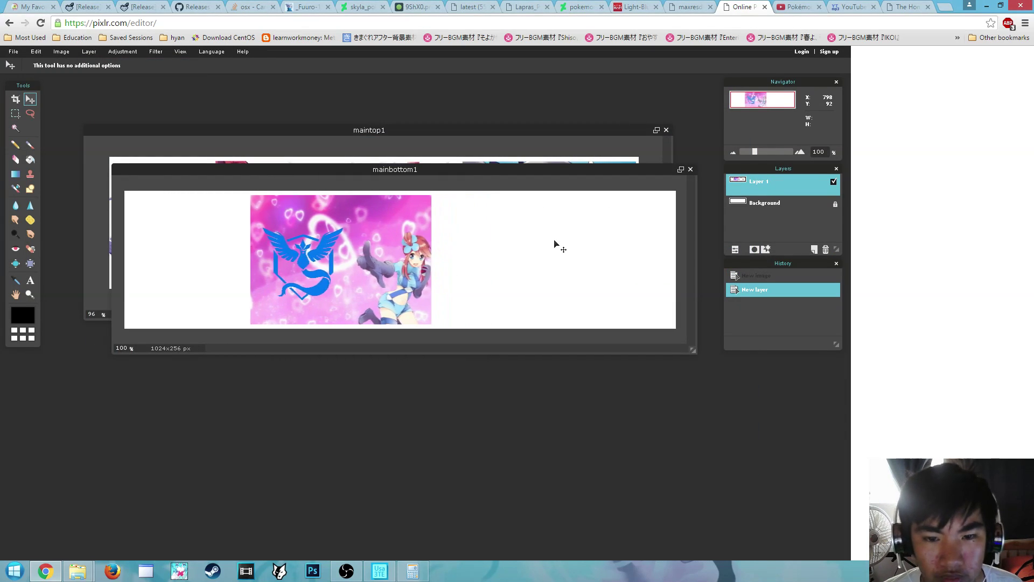
pyautogui.hotkey('shift', 'Left')
pyautogui.hotkey('shift', 'Left')
pyautogui.hotkey('shift', 'Left')
pyautogui.hotkey('shift', 'Left')
pyautogui.hotkey('shift', 'Left')
pyautogui.hotkey('shift', 'Left')
pyautogui.hotkey('shift', 'Left')
pyautogui.hotkey('shift', 'Left')
pyautogui.hotkey('shift', 'Left')
pyautogui.hotkey('shift', 'Left')
pyautogui.hotkey('shift', 'Left')
pyautogui.hotkey('shift', 'Left')
pyautogui.hotkey('shift', 'Left')
pyautogui.hotkey('shift', 'Left')
pyautogui.hotkey('shift', 'Left')
pyautogui.hotkey('shift', 'Left')
pyautogui.hotkey('shift', 'Left')
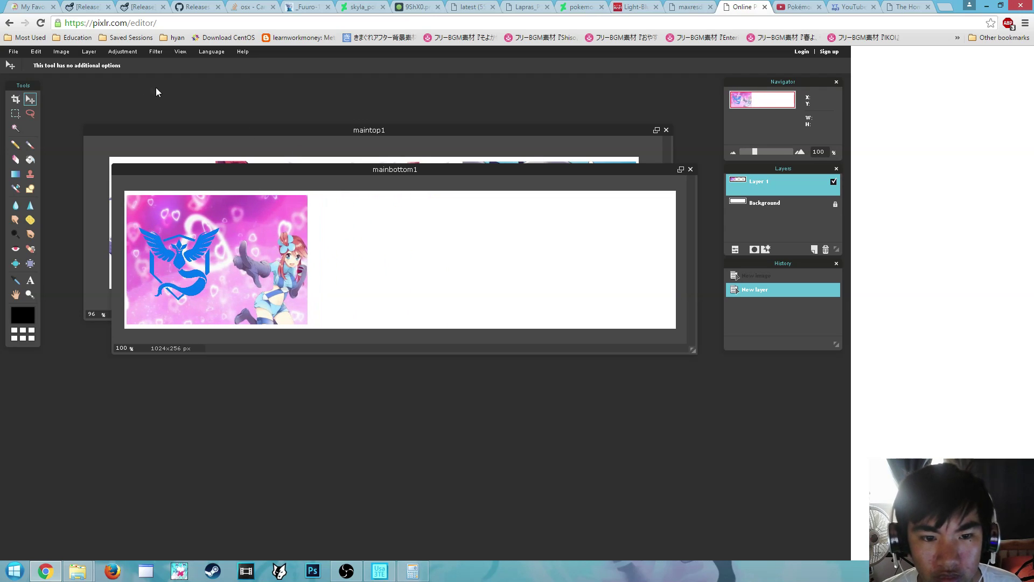
# Step: Open bottom2 as a layer and shift it beside the pink picture, in the middle of the canvas
pyautogui.click(89, 51)
pyautogui.click(109, 98)
pyautogui.doubleClick(269, 175)
pyautogui.press('Right')
pyautogui.press('Right')
pyautogui.press('Right')
pyautogui.press('Right')
# Step: Open bottom3 as a layer and shift it to the right end of the canvas, beside the Lapras picture
pyautogui.click(89, 51)
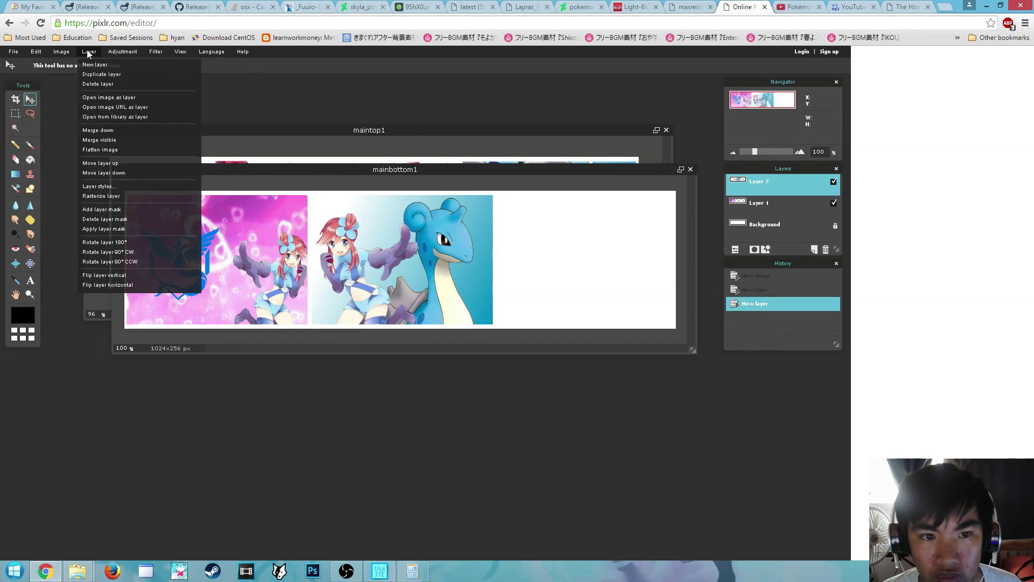
pyautogui.click(109, 97)
pyautogui.doubleClick(328, 175)
pyautogui.hotkey('shift', 'Right')
pyautogui.hotkey('shift', 'Right')
pyautogui.hotkey('shift', 'Right')
pyautogui.hotkey('shift', 'Right')
pyautogui.hotkey('shift', 'Right')
pyautogui.hotkey('shift', 'Right')
pyautogui.hotkey('shift', 'Right')
pyautogui.hotkey('shift', 'Right')
pyautogui.hotkey('shift', 'Right')
pyautogui.hotkey('shift', 'Right')
pyautogui.hotkey('shift', 'Right')
pyautogui.hotkey('shift', 'Right')
pyautogui.hotkey('shift', 'Right')
pyautogui.hotkey('shift', 'Right')
pyautogui.hotkey('shift', 'Right')
pyautogui.hotkey('shift', 'Right')
pyautogui.hotkey('shift', 'Right')
pyautogui.hotkey('shift', 'Right')
pyautogui.hotkey('shift', 'Right')
pyautogui.hotkey('shift', 'Right')
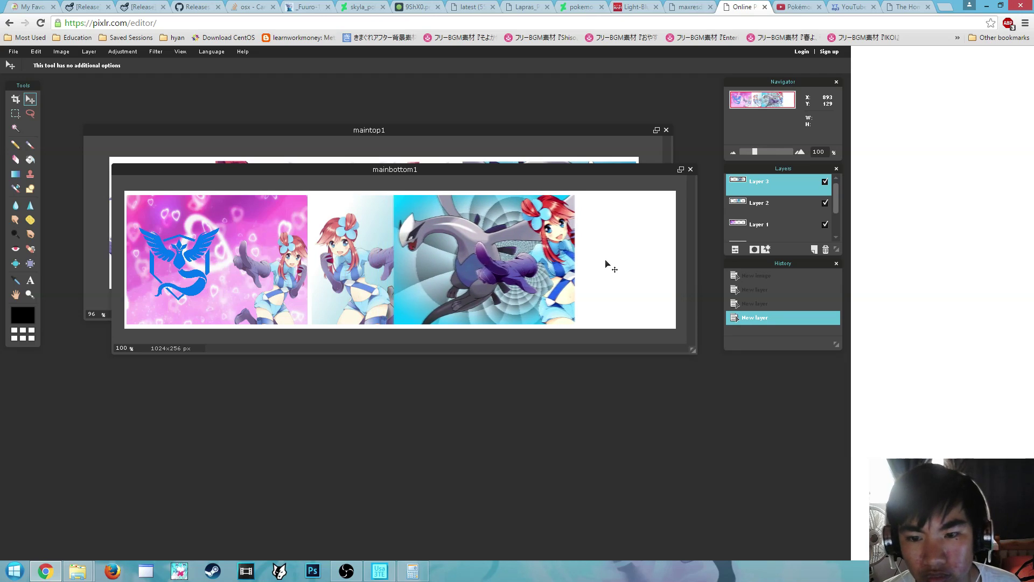
pyautogui.hotkey('shift', 'Right')
pyautogui.hotkey('shift', 'Right')
pyautogui.hotkey('shift', 'Right')
pyautogui.hotkey('shift', 'Right')
pyautogui.hotkey('shift', 'Right')
pyautogui.hotkey('shift', 'Right')
pyautogui.hotkey('shift', 'Right')
pyautogui.hotkey('shift', 'Right')
pyautogui.hotkey('shift', 'Right')
pyautogui.hotkey('shift', 'Right')
pyautogui.hotkey('shift', 'Right')
pyautogui.hotkey('shift', 'Right')
pyautogui.hotkey('shift', 'Right')
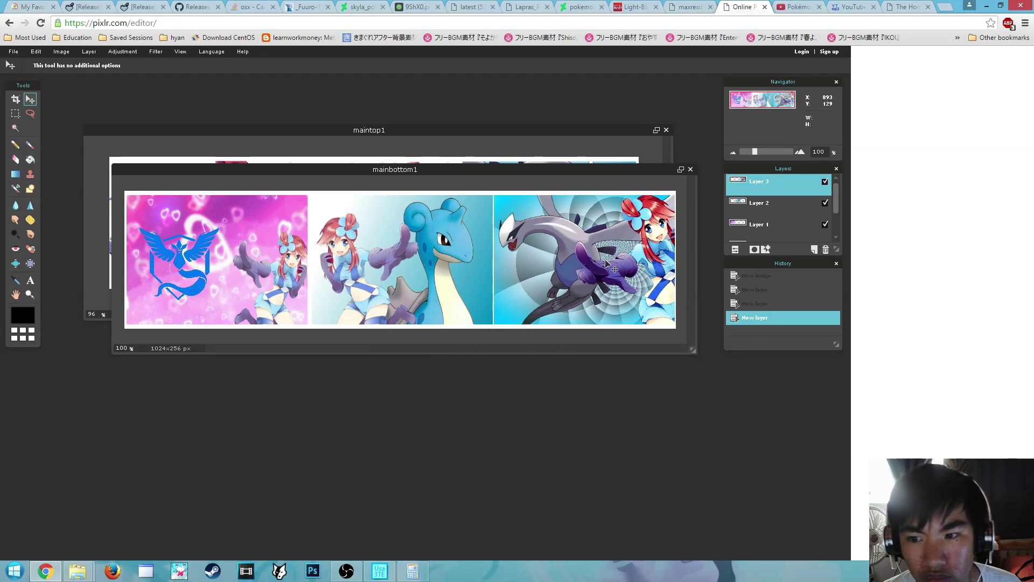
# Step: Nudge Layer 1, Layer 2 and Layer 3 slightly to the left to even out their spacing
pyautogui.click(769, 225)
pyautogui.press('Left')
pyautogui.press('Left')
pyautogui.click(769, 208)
pyautogui.press('Left')
pyautogui.press('Left')
pyautogui.press('Left')
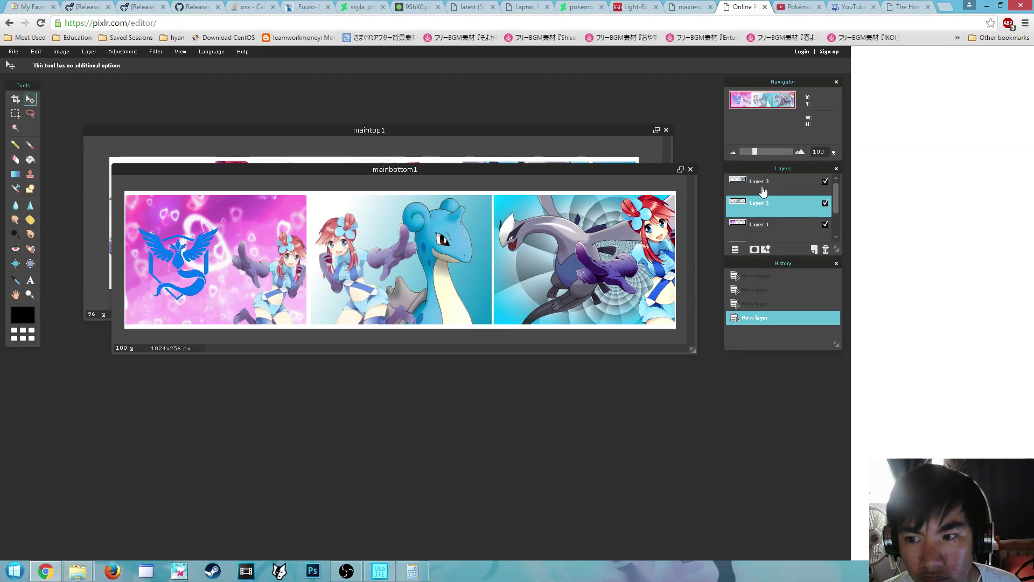
pyautogui.click(763, 189)
pyautogui.press('Left')
# Step: Save the composed bottom image as the JPEG mainbottom1 in the done1 folder
pyautogui.click(14, 51)
pyautogui.click(46, 103)
pyautogui.press('Return')
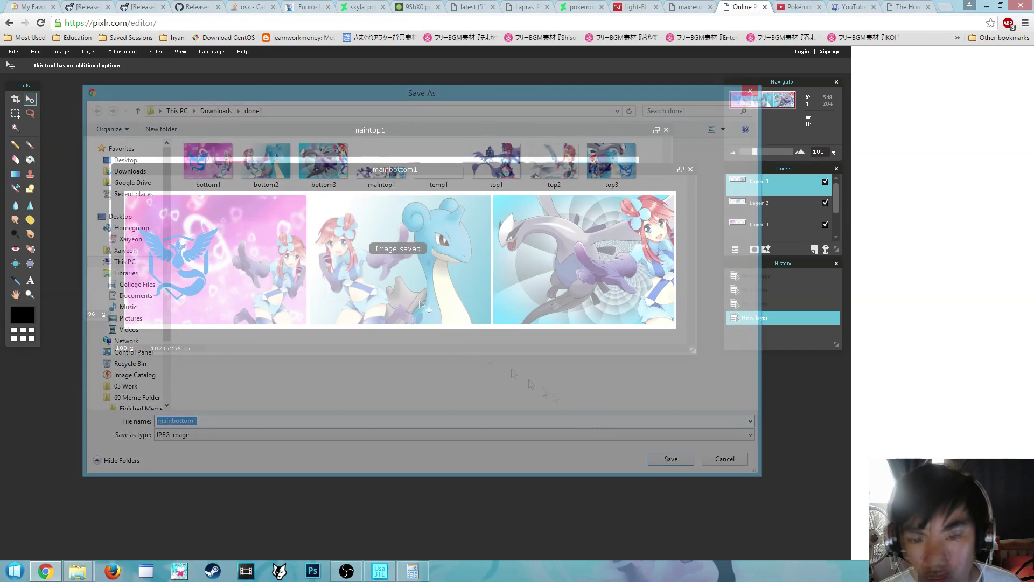
pyautogui.press('Return')
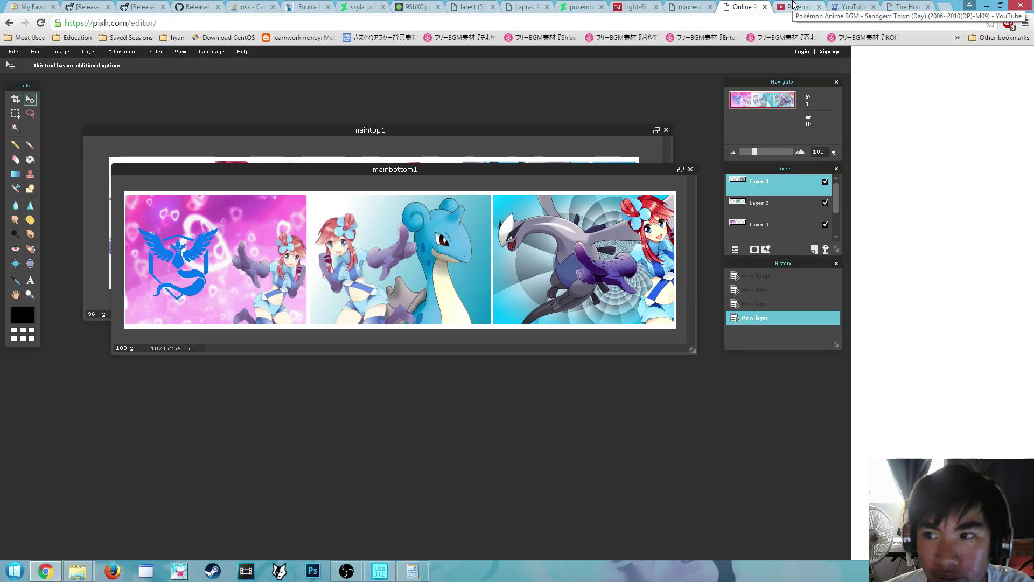
# Step: Copy the web address of the YouTube video "Pokémon Anime BGM - Sandgem Town (Day)"
pyautogui.click(794, 6)
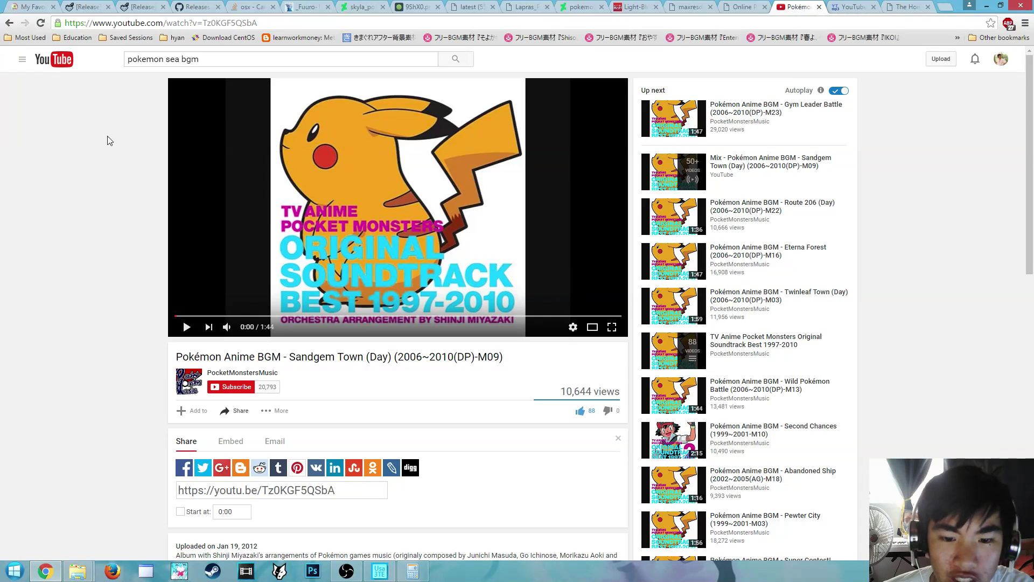
pyautogui.click(162, 23)
pyautogui.rightClick(161, 24)
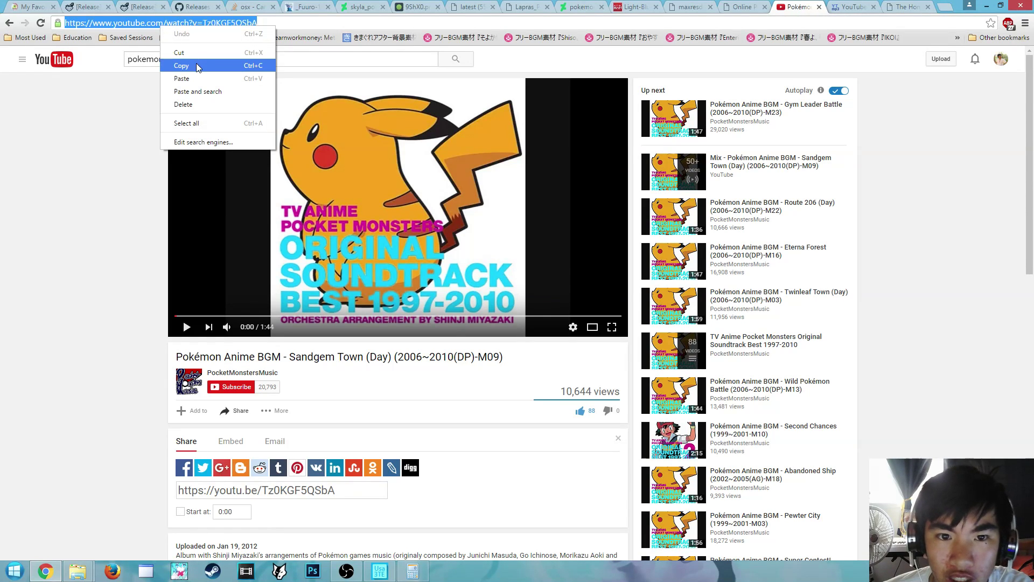
pyautogui.click(175, 64)
pyautogui.click(135, 124)
# Step: Replace the link on YouTube mp3 with the copied video address, convert the video, and download the MP3
pyautogui.click(841, 4)
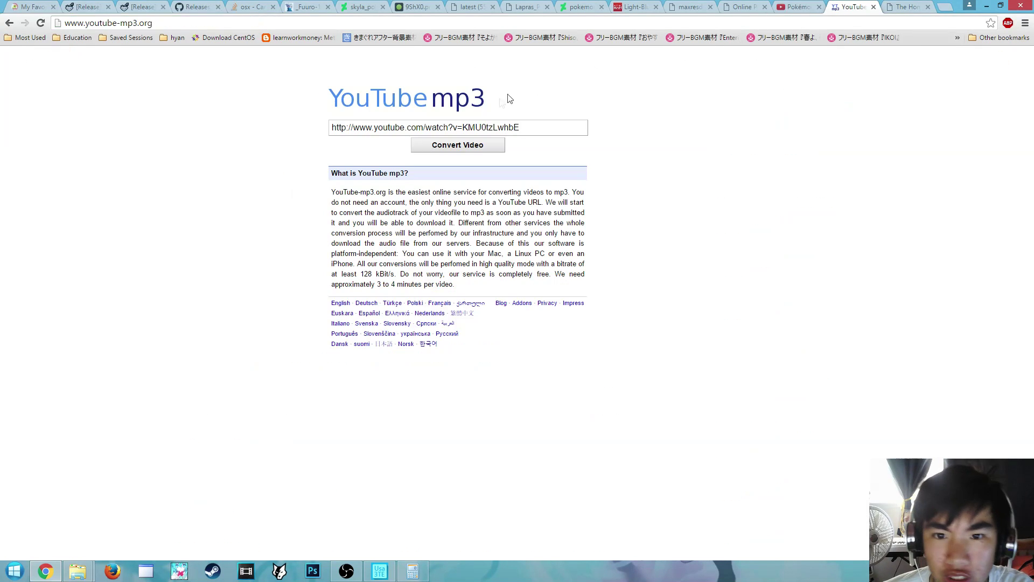
pyautogui.click(444, 128)
pyautogui.rightClick(443, 128)
pyautogui.click(458, 160)
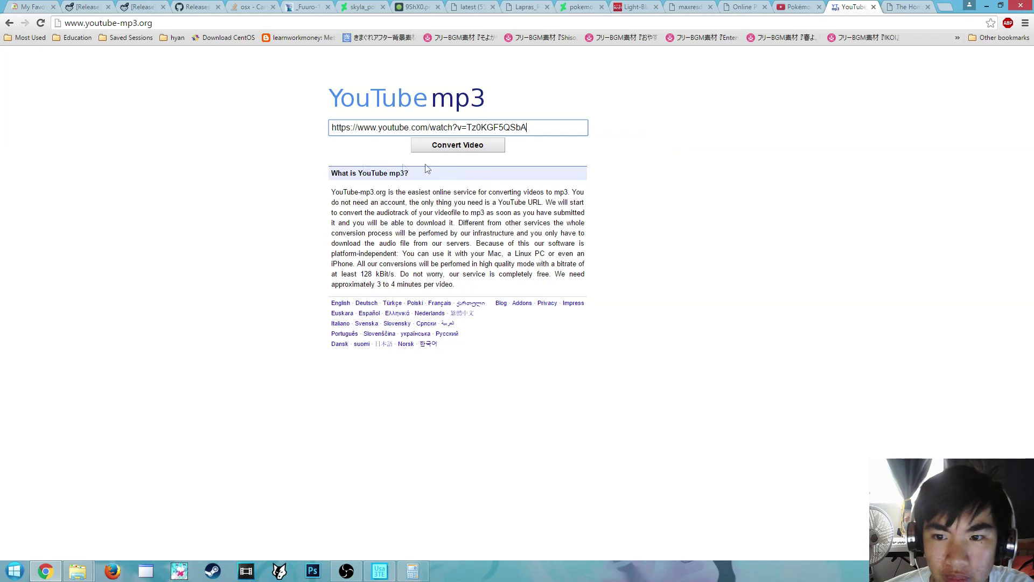
pyautogui.click(419, 150)
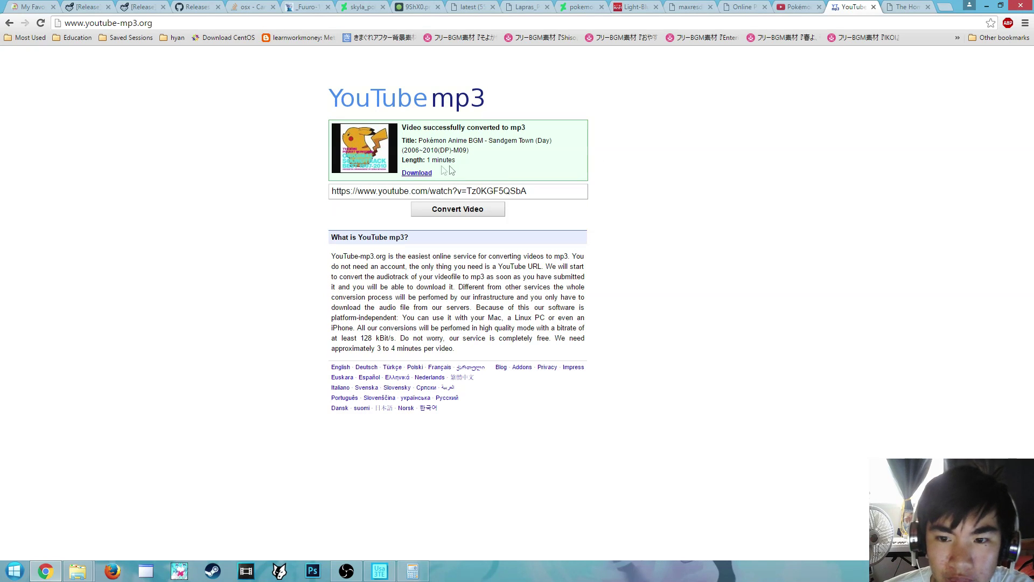
pyautogui.click(412, 173)
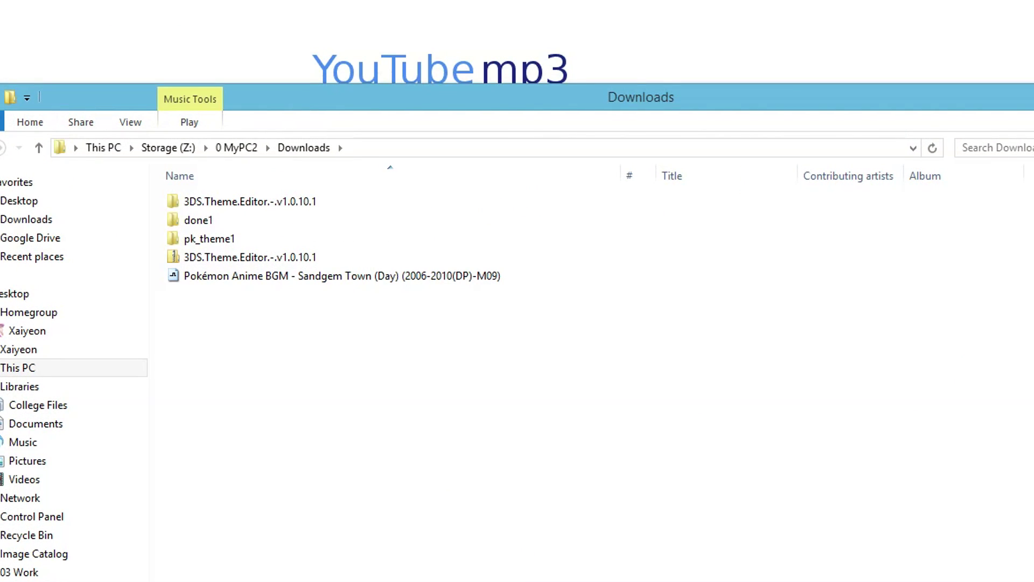
# Step: Rename the downloaded Sandgem Town MP3 in the Downloads folder as bgm
pyautogui.rightClick(257, 275)
pyautogui.click(288, 233)
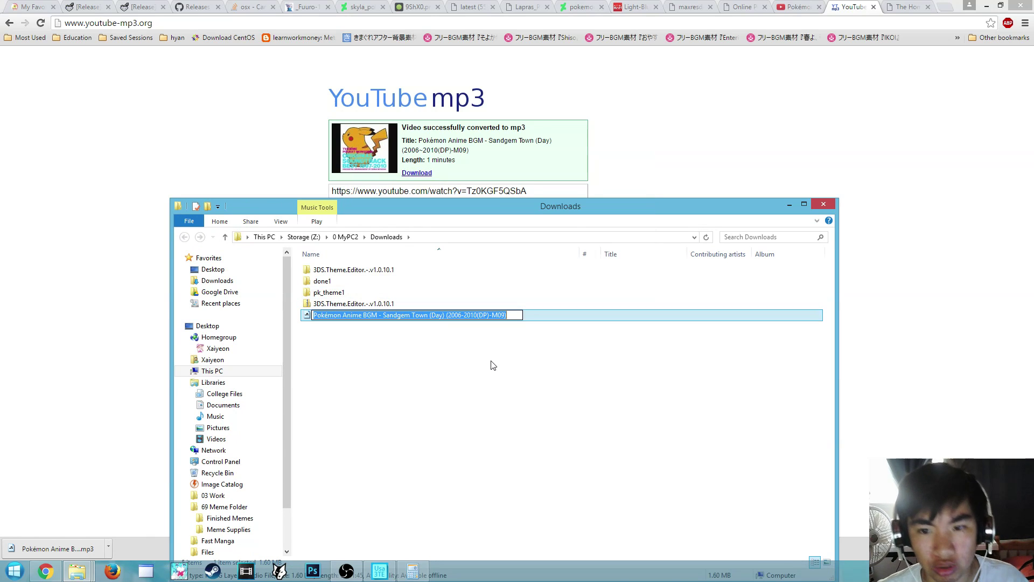
pyautogui.write('bgm')
pyautogui.moveTo(423, 359); pyautogui.dragTo(481, 391)
pyautogui.moveTo(389, 203); pyautogui.dragTo(299, 96)
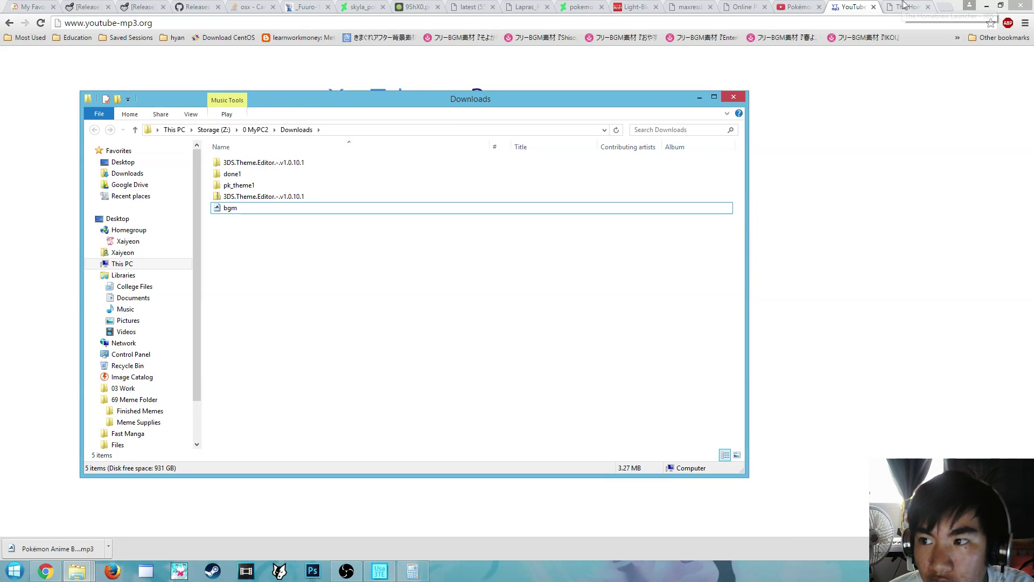
# Step: Rename the bgm file in the BRSTM Converter folder as bgmpokemon
pyautogui.rightClick(426, 377)
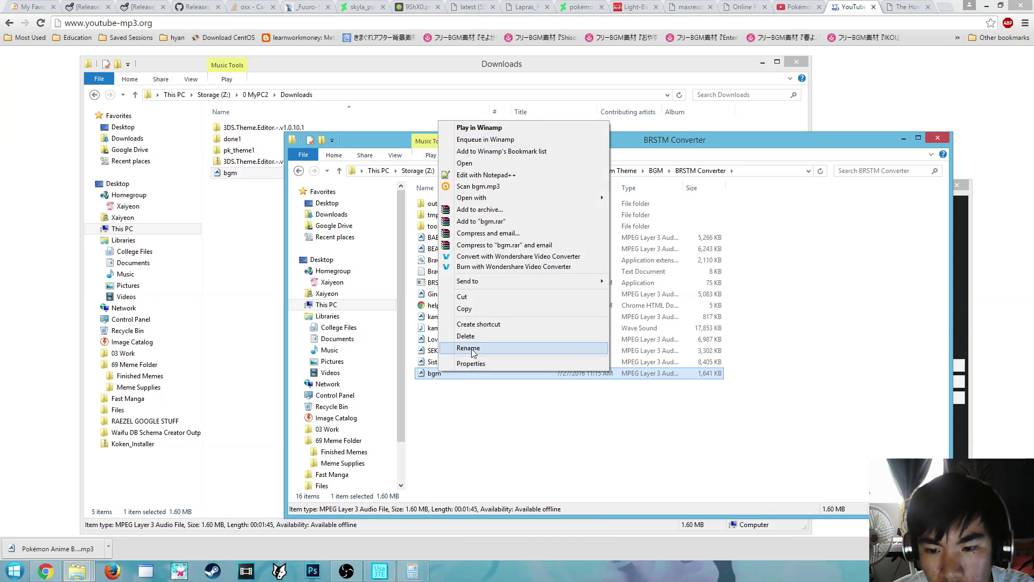
pyautogui.click(447, 368)
pyautogui.write('pokemon')
pyautogui.press('Return')
pyautogui.click(566, 431)
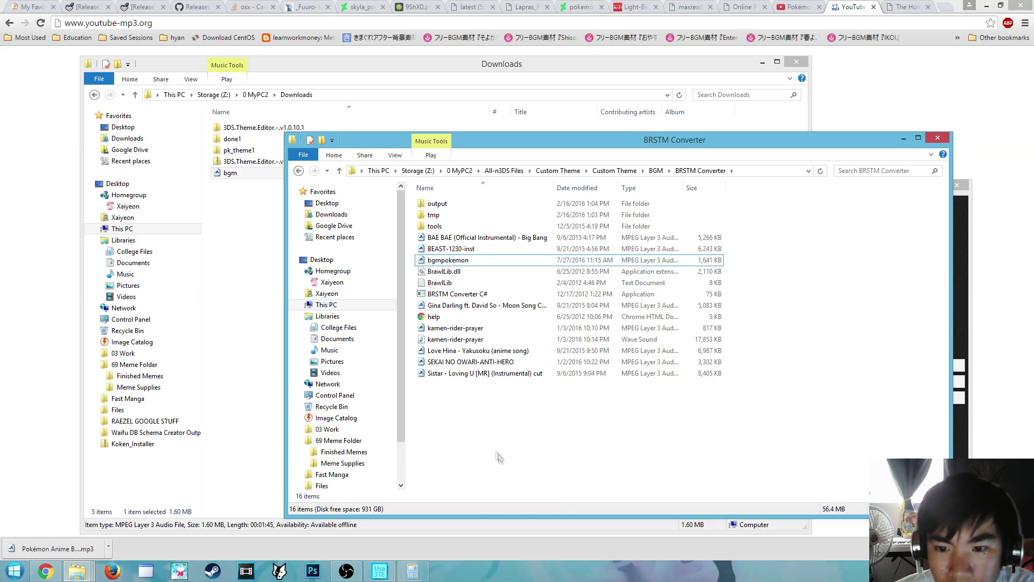
pyautogui.click(644, 259)
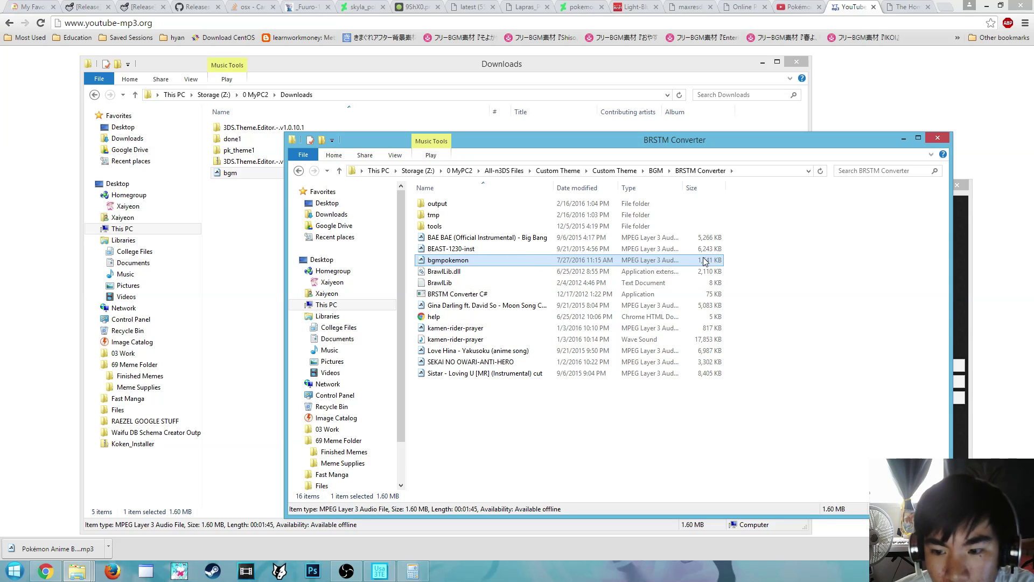
pyautogui.doubleClick(485, 294)
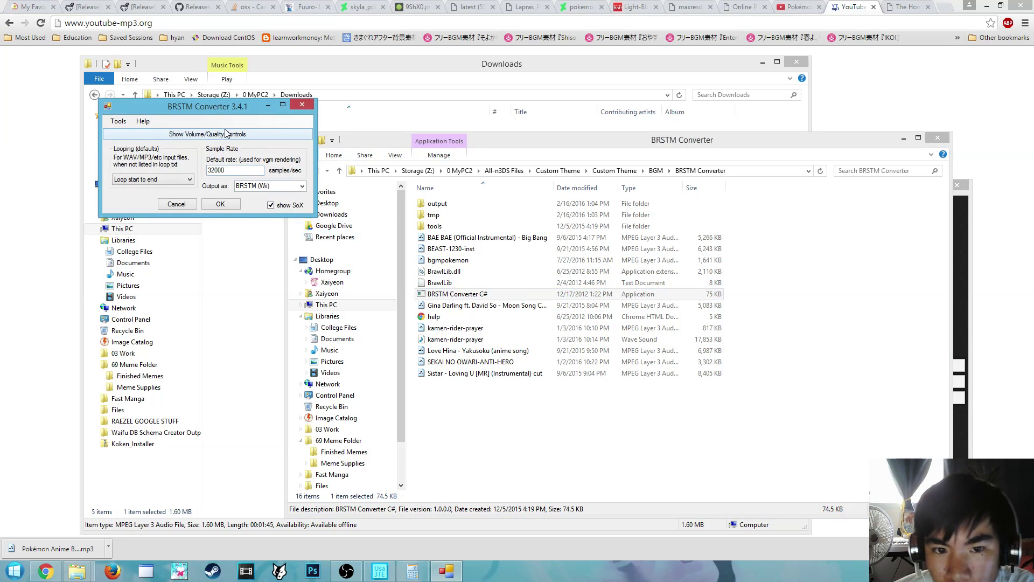
pyautogui.click(301, 290)
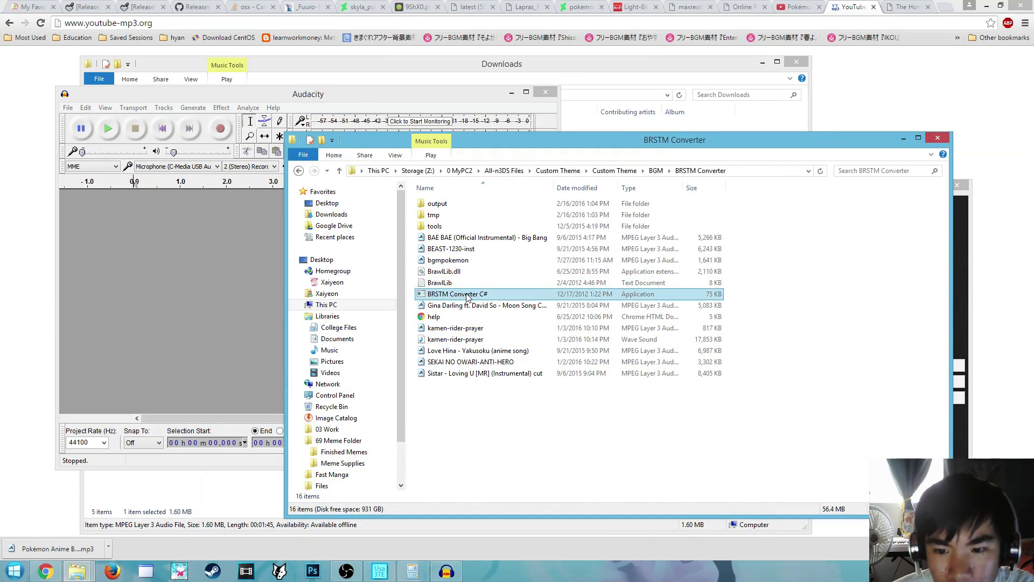
# Step: Load the bgmpokemon MP3 into Audacity and export it to the Downloads folder as a WAV (Microsoft) signed 16-bit PCM file
pyautogui.click(462, 328)
pyautogui.moveTo(447, 260); pyautogui.dragTo(172, 259)
pyautogui.click(68, 107)
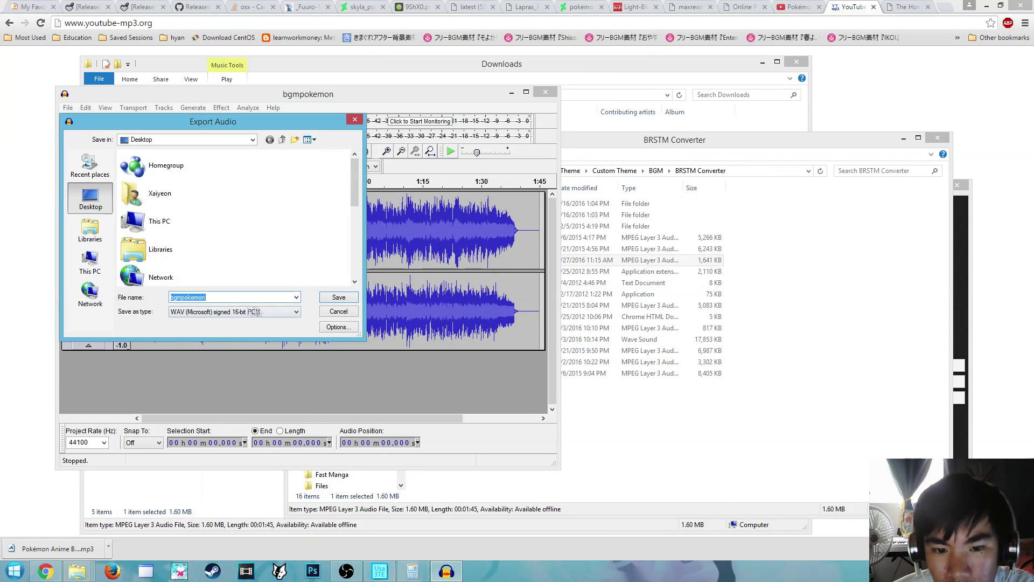
pyautogui.click(257, 312)
pyautogui.click(240, 328)
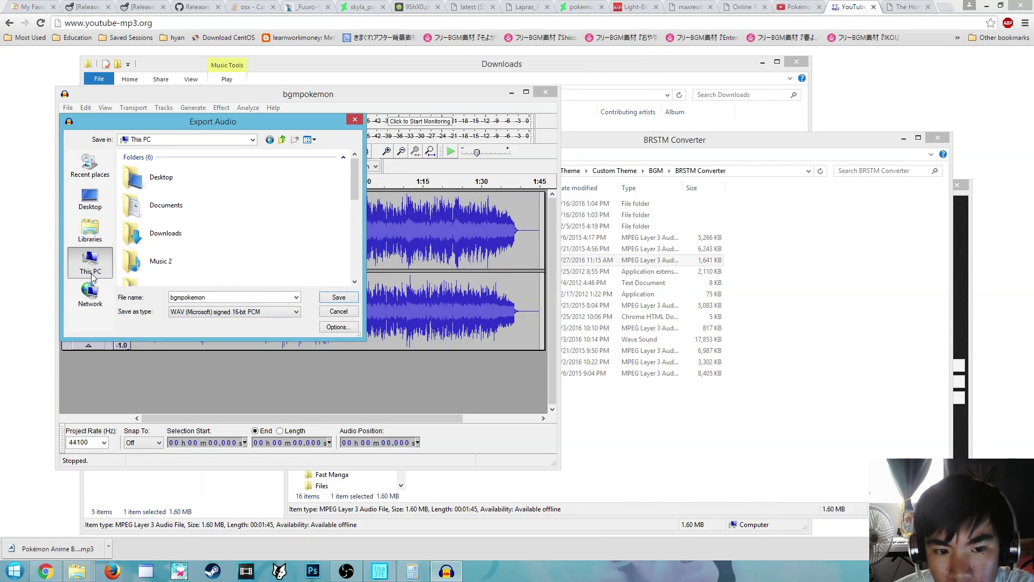
pyautogui.doubleClick(166, 233)
pyautogui.click(324, 297)
pyautogui.click(307, 316)
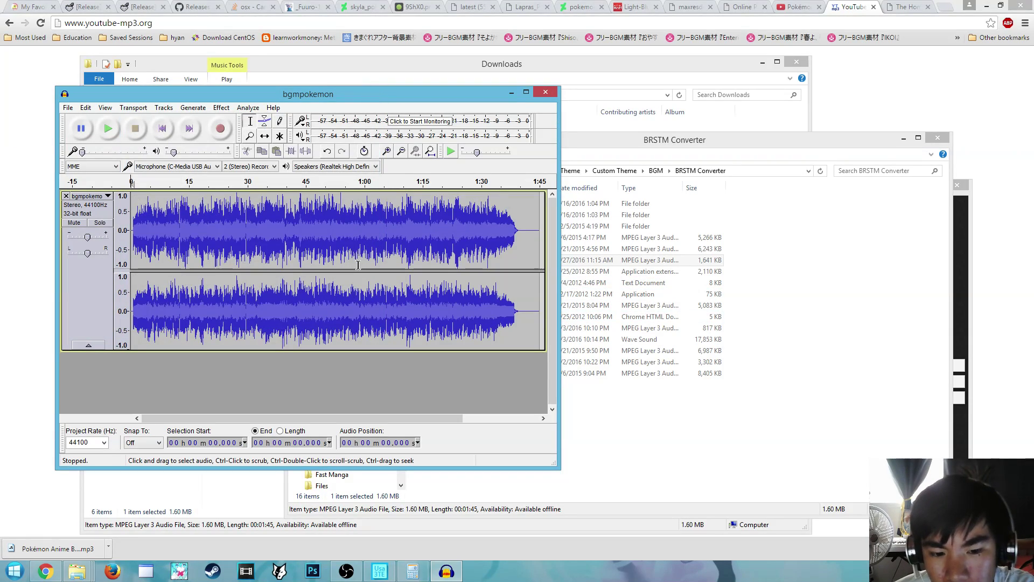
# Step: Move the exported bgmpokemon WAV into the BRSTM Converter folder and convert it to BRSTM (Wii) with the sample rate adjusted to 26000
pyautogui.click(112, 481)
pyautogui.moveTo(236, 189); pyautogui.dragTo(496, 449)
pyautogui.doubleClick(442, 294)
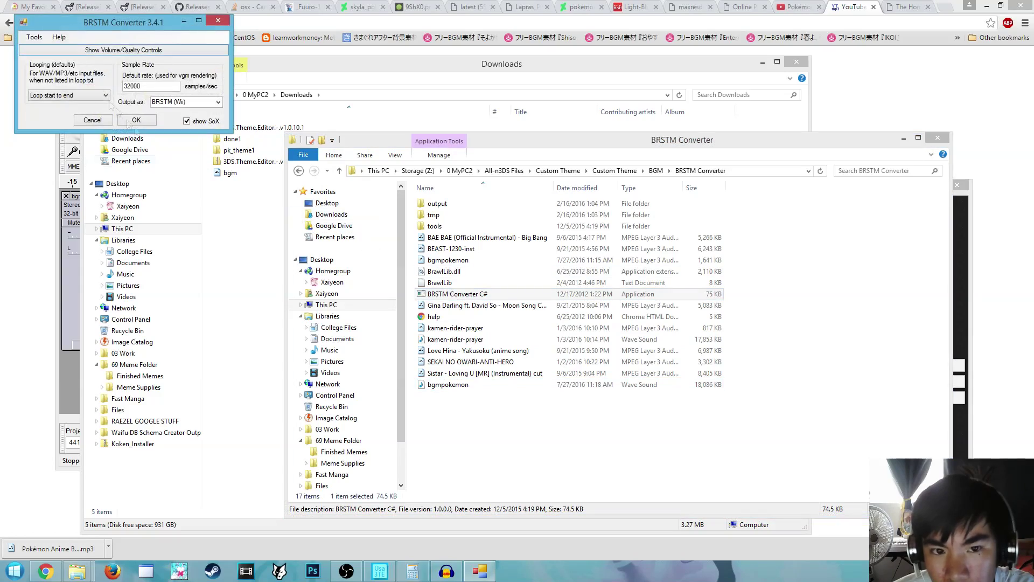
pyautogui.moveTo(124, 22); pyautogui.dragTo(222, 197)
pyautogui.click(132, 213)
pyautogui.click(178, 225)
pyautogui.doubleClick(166, 153)
pyautogui.moveTo(160, 33); pyautogui.dragTo(245, 217)
pyautogui.click(311, 316)
pyautogui.click(221, 226)
pyautogui.click(240, 290)
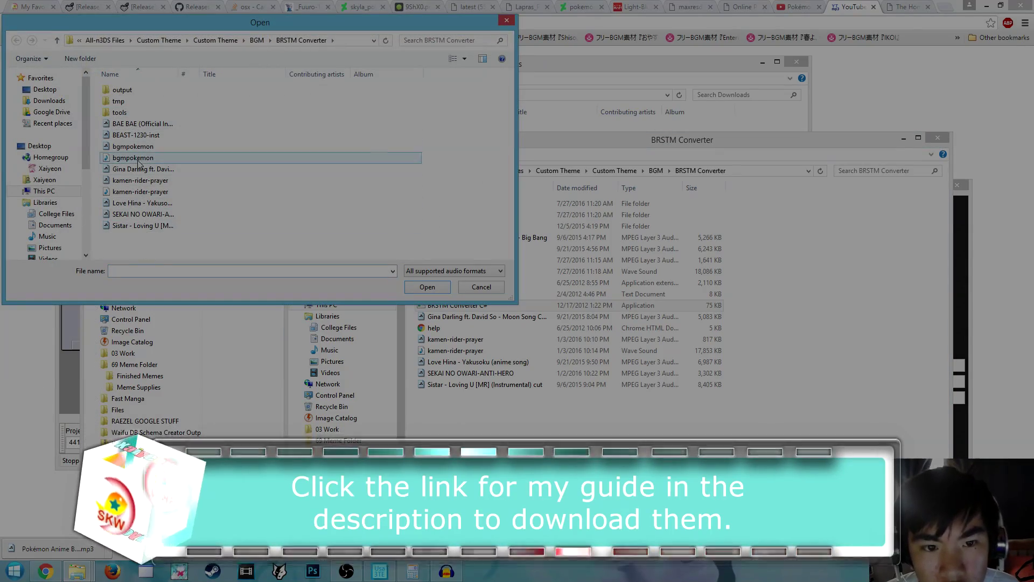
pyautogui.click(138, 147)
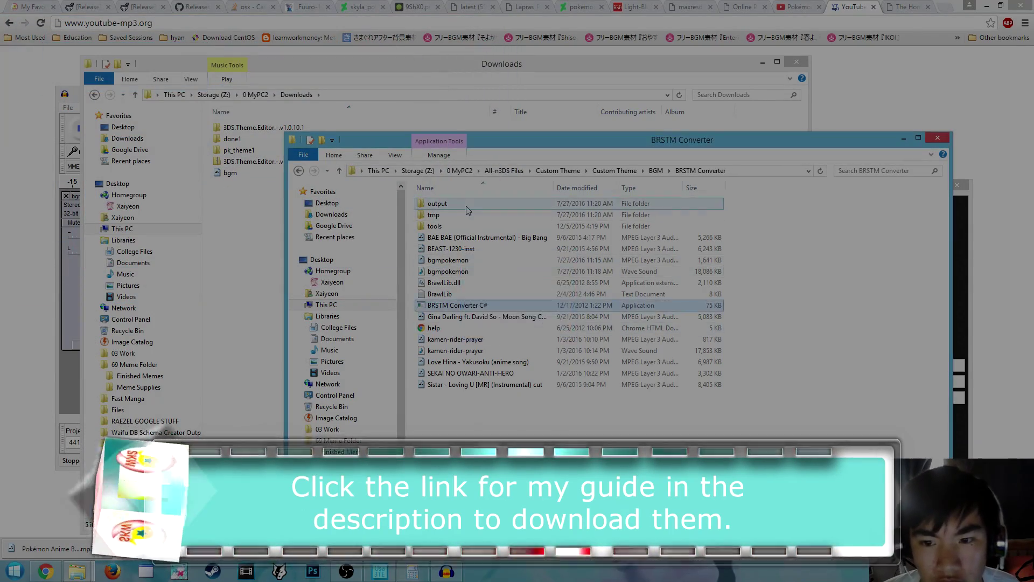
# Step: Copy bgmpokemon.brstm from the converter's output folder into the BRSTM2BCSTM folder and convert it to BCSTM
pyautogui.doubleClick(466, 208)
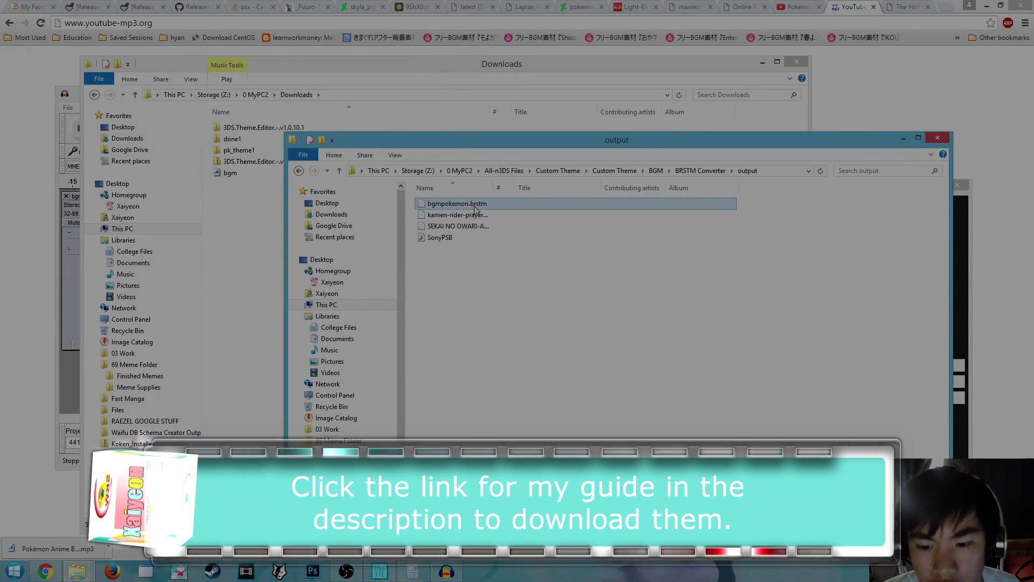
pyautogui.rightClick(436, 203)
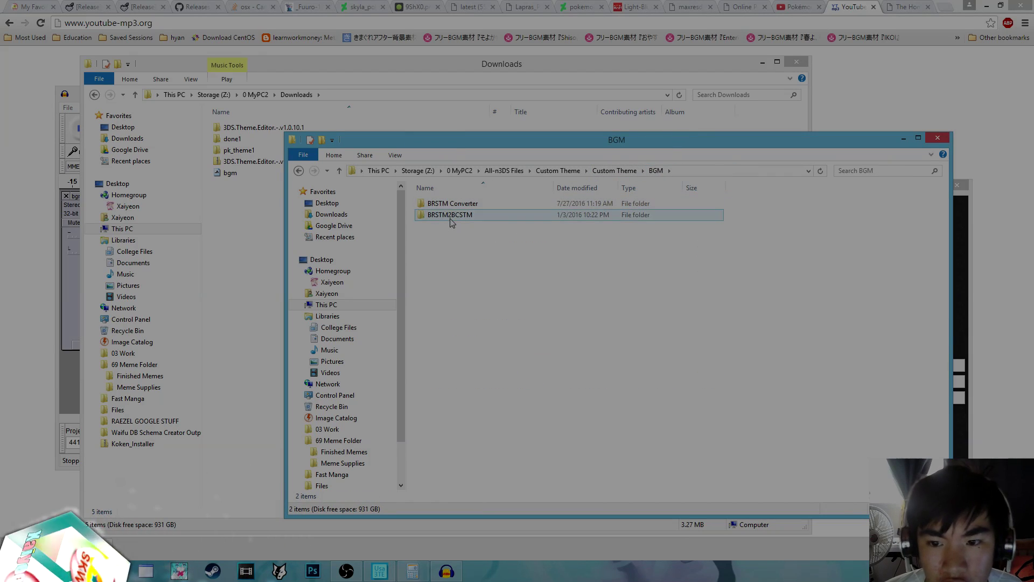
pyautogui.doubleClick(474, 214)
pyautogui.rightClick(480, 330)
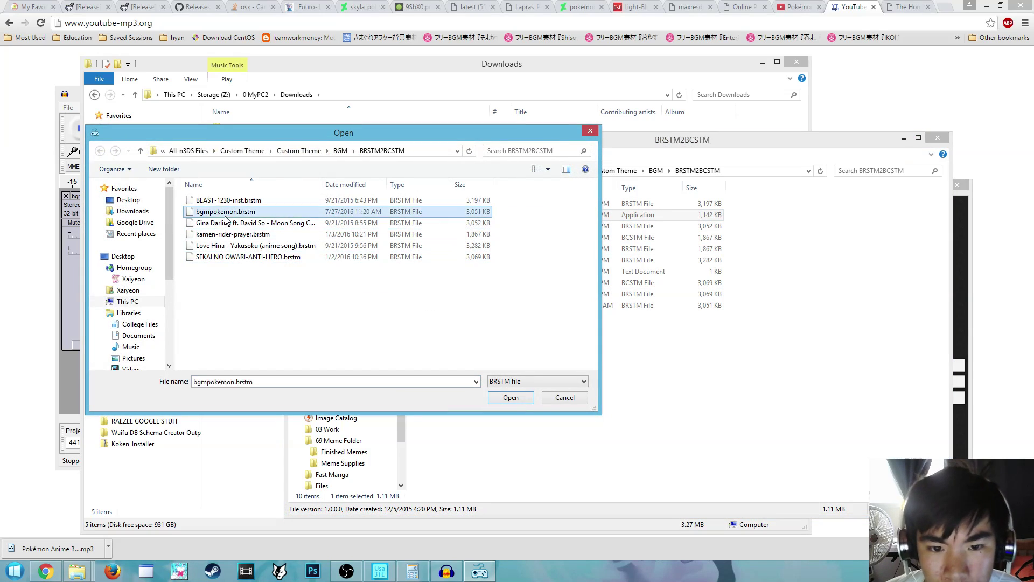
pyautogui.doubleClick(226, 215)
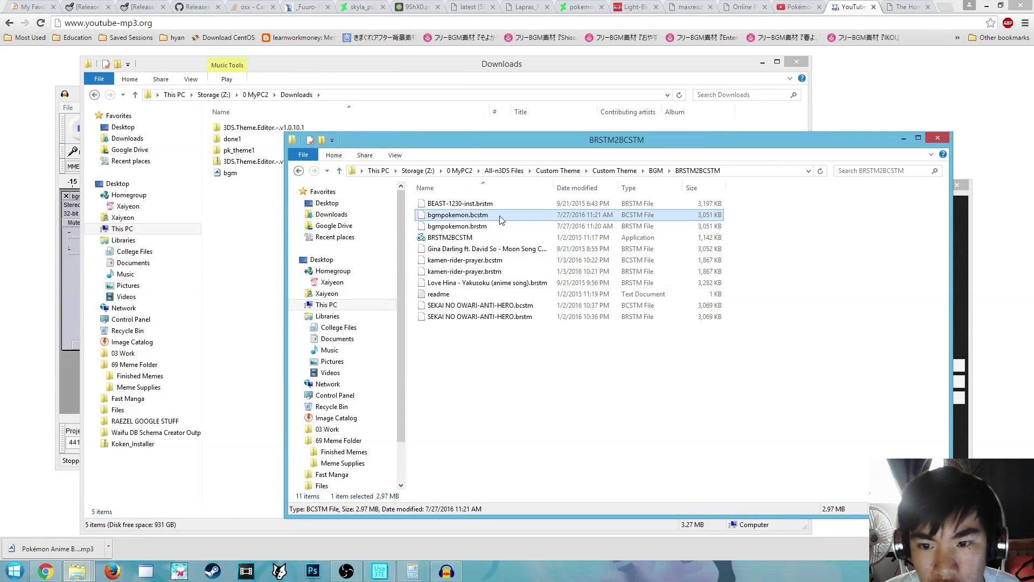
# Step: Copy bgmpokemon.bcstm into the done1 folder in Downloads and rename the copy as bgm.bcstm
pyautogui.rightClick(500, 219)
pyautogui.click(534, 346)
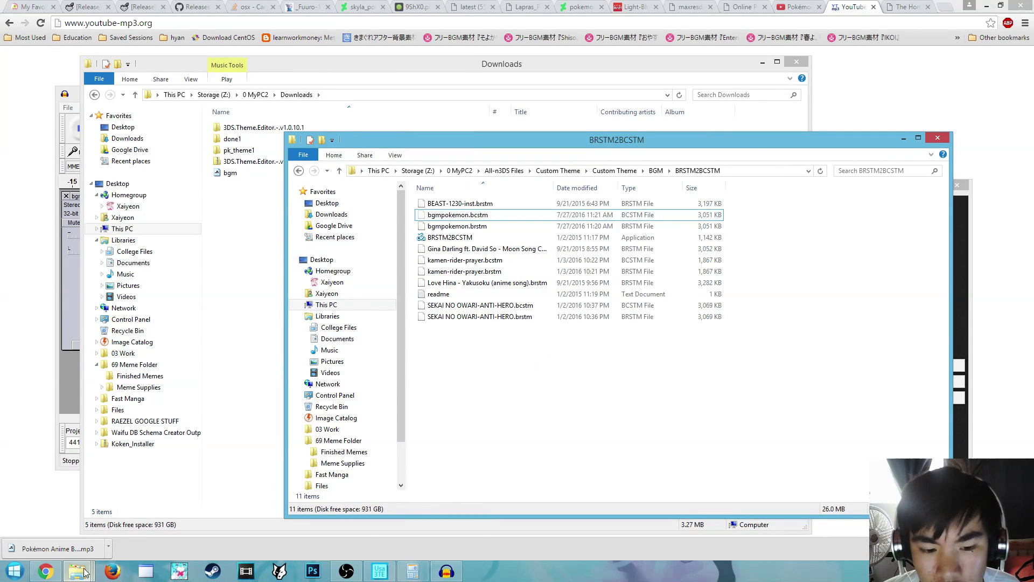
pyautogui.click(81, 569)
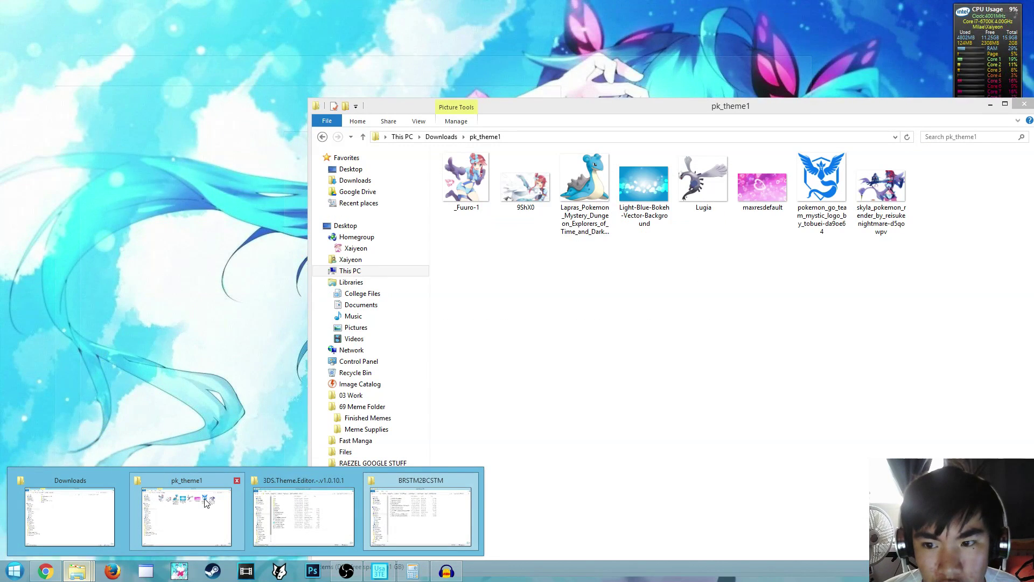
pyautogui.click(186, 514)
pyautogui.click(459, 137)
pyautogui.moveTo(549, 107); pyautogui.dragTo(306, 91)
pyautogui.doubleClick(280, 164)
pyautogui.rightClick(304, 236)
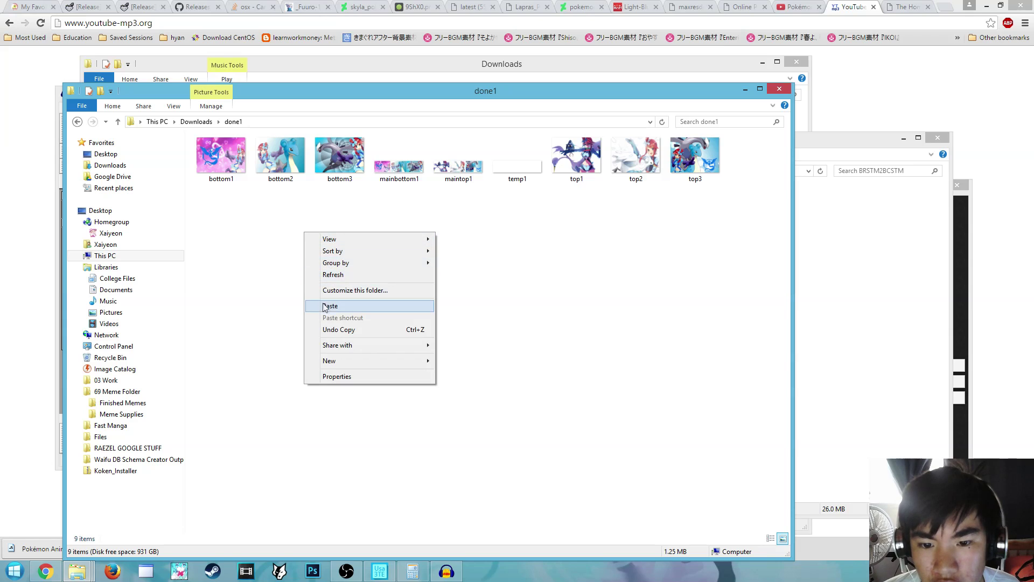
pyautogui.click(340, 306)
pyautogui.rightClick(233, 186)
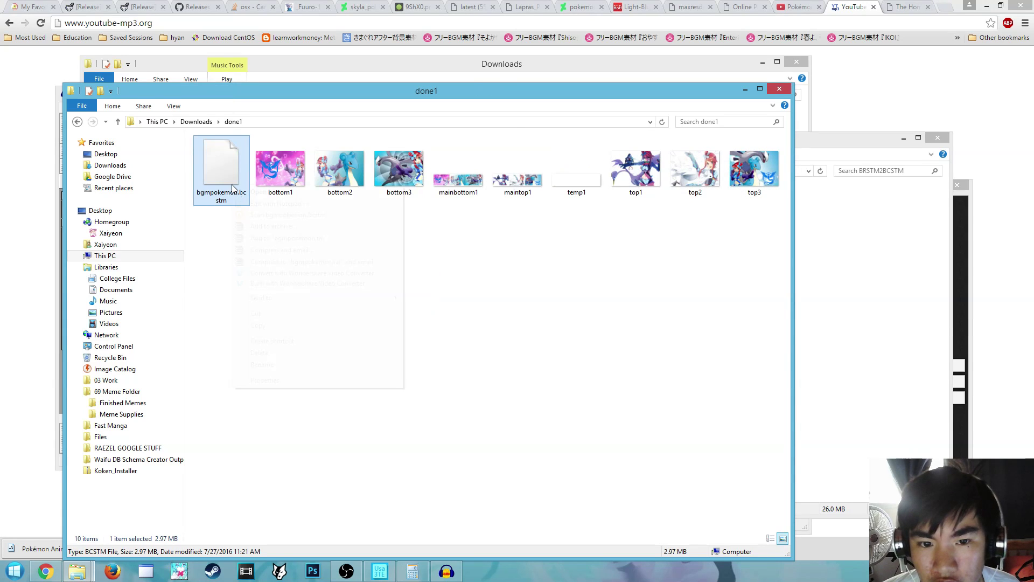
pyautogui.click(291, 362)
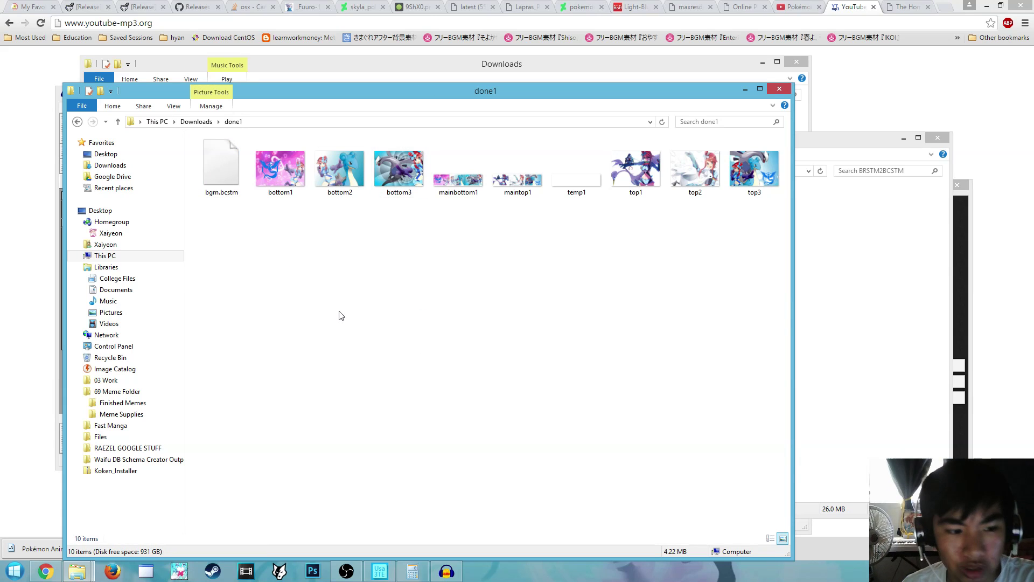
# Step: Switch to Usagi 3DS Theme Editor and import maintop1 from the done1 folder as the top screen image
pyautogui.click(376, 566)
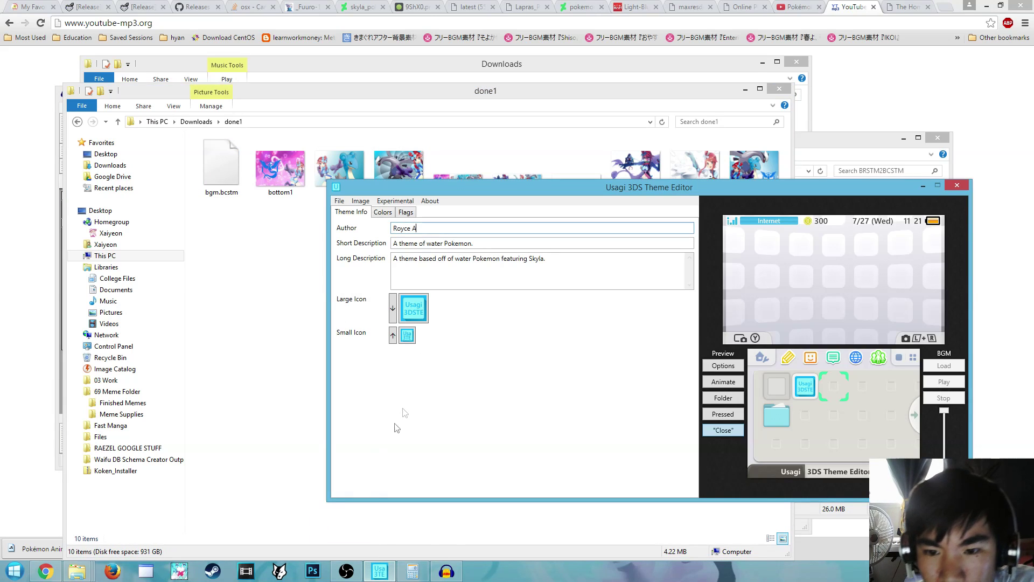
pyautogui.moveTo(440, 193); pyautogui.dragTo(366, 188)
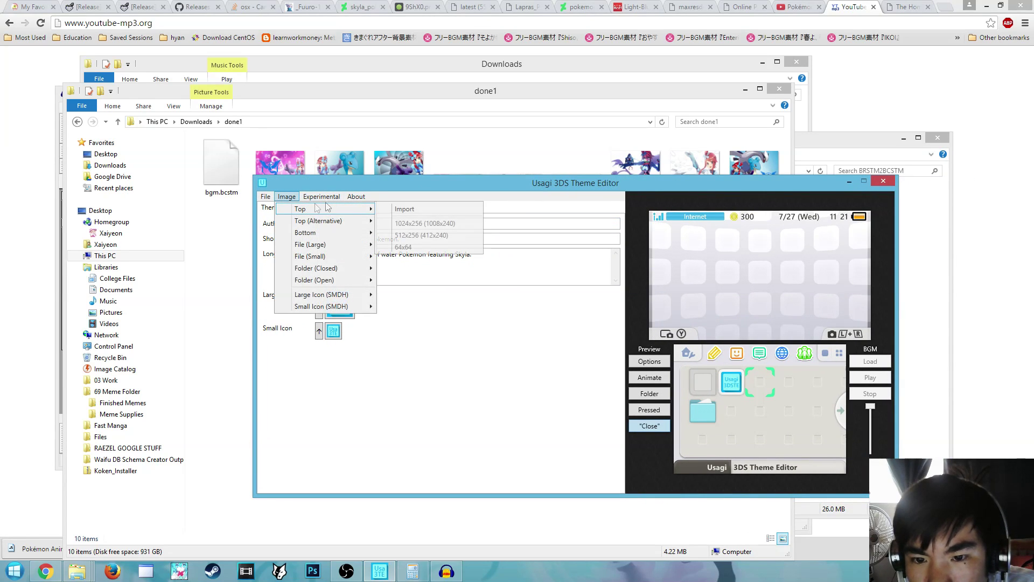
pyautogui.click(396, 212)
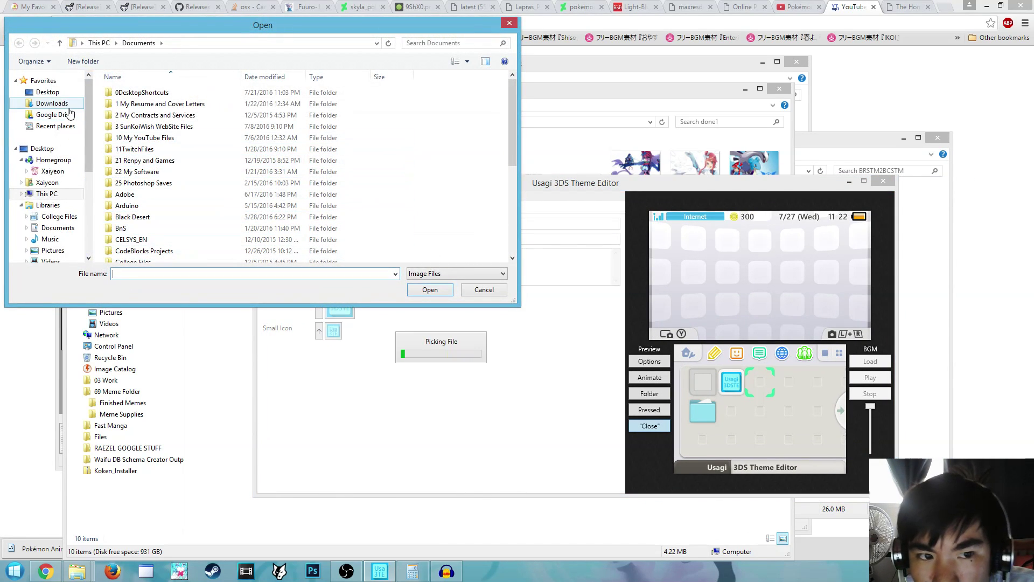
pyautogui.click(69, 107)
pyautogui.doubleClick(189, 108)
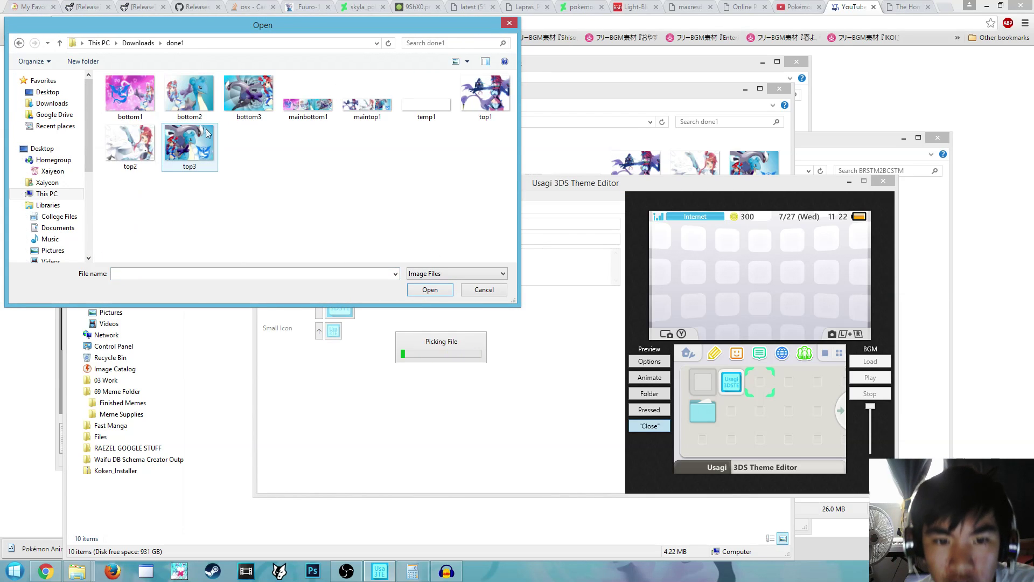
pyautogui.doubleClick(350, 116)
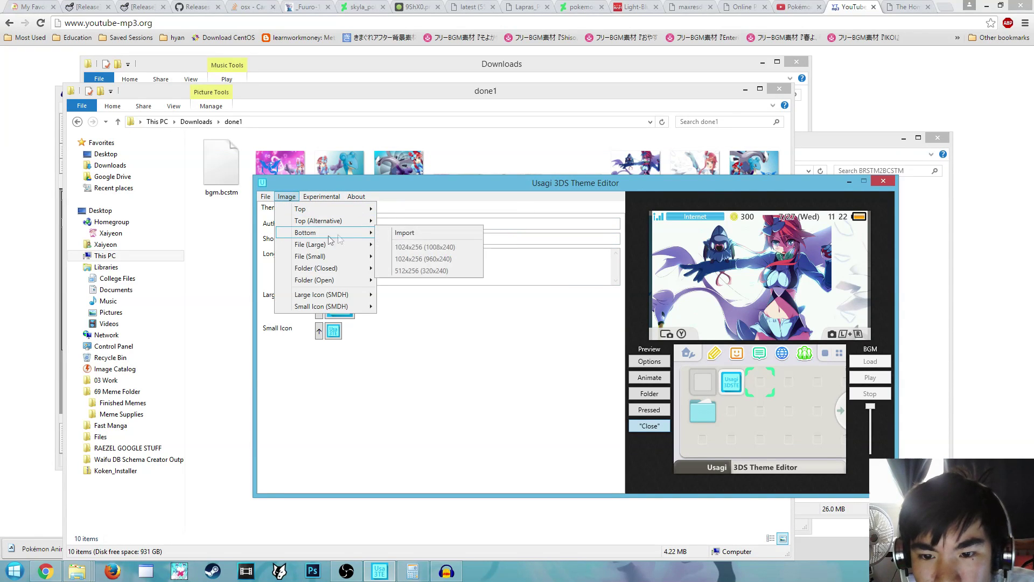
# Step: Import mainbottom1 from the done1 folder as the theme's bottom screen image
pyautogui.click(390, 235)
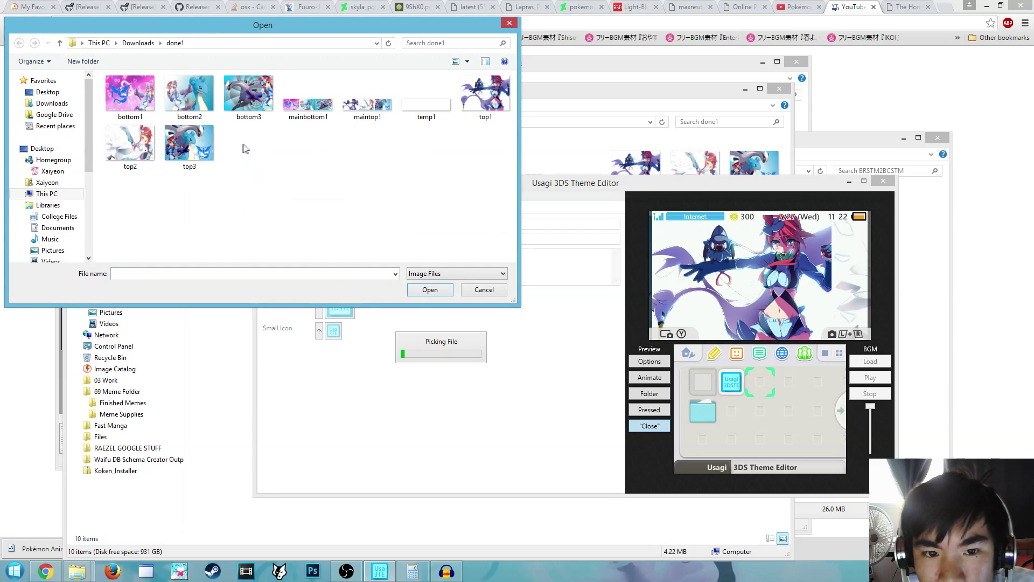
pyautogui.doubleClick(317, 111)
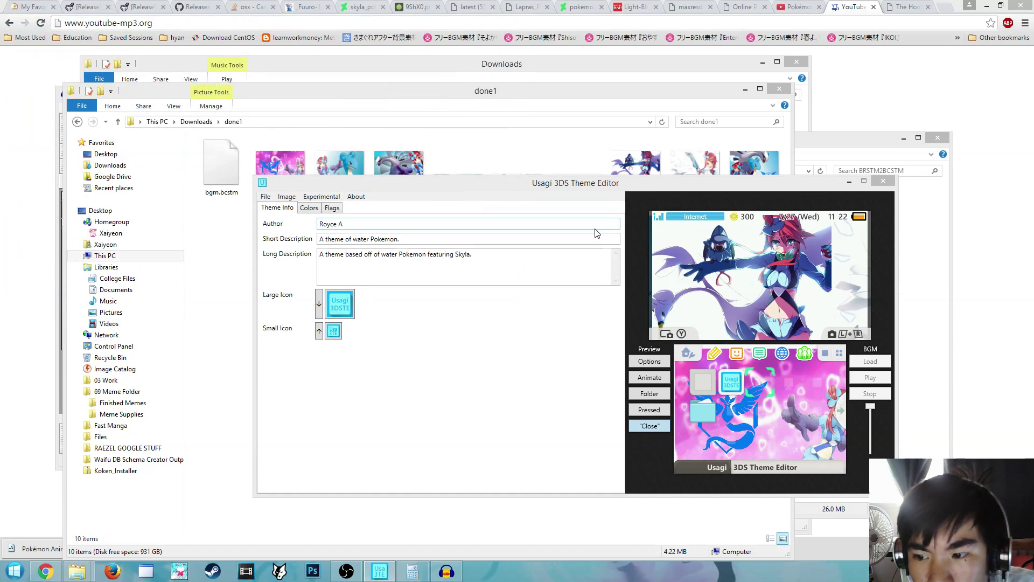
pyautogui.moveTo(610, 191); pyautogui.dragTo(471, 129)
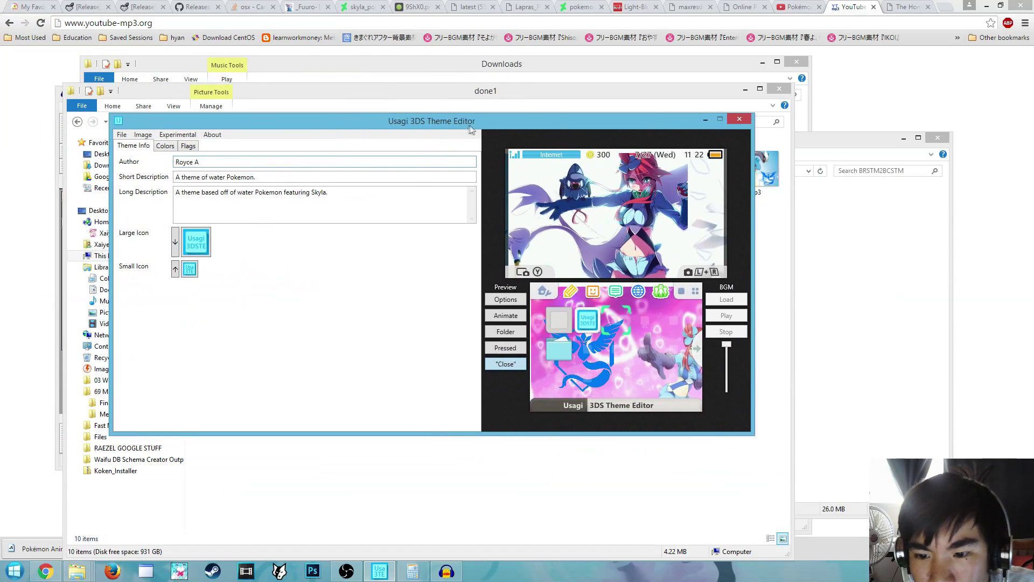
pyautogui.click(506, 311)
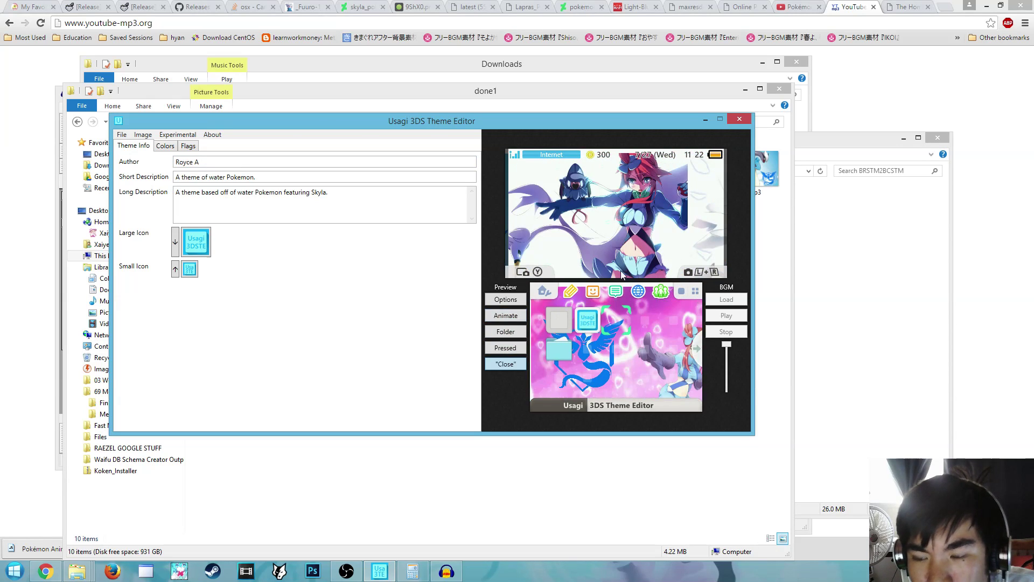
# Step: Save the theme as body_lz in the done1 folder and load its background music for the preview
pyautogui.click(122, 134)
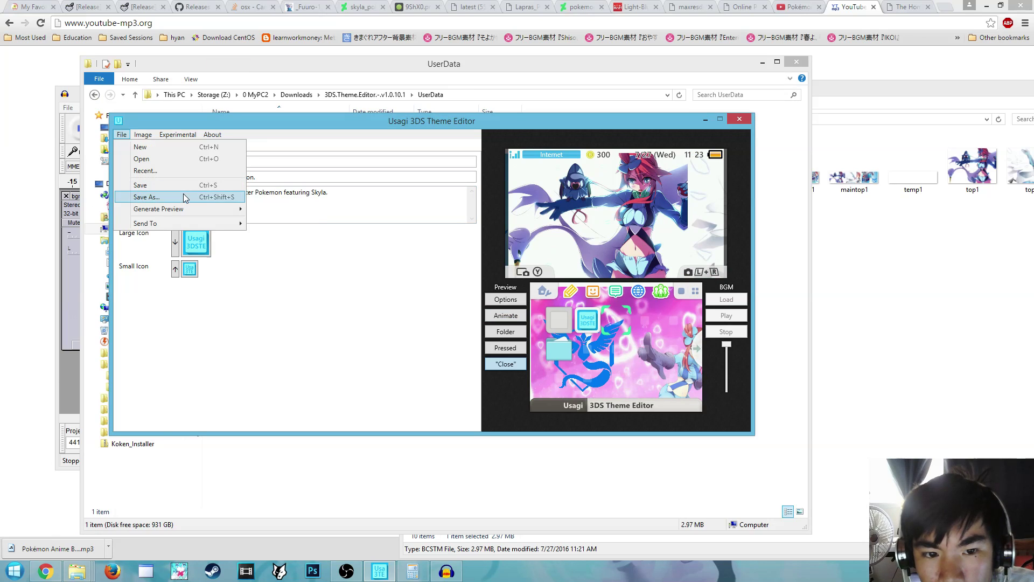
pyautogui.click(185, 197)
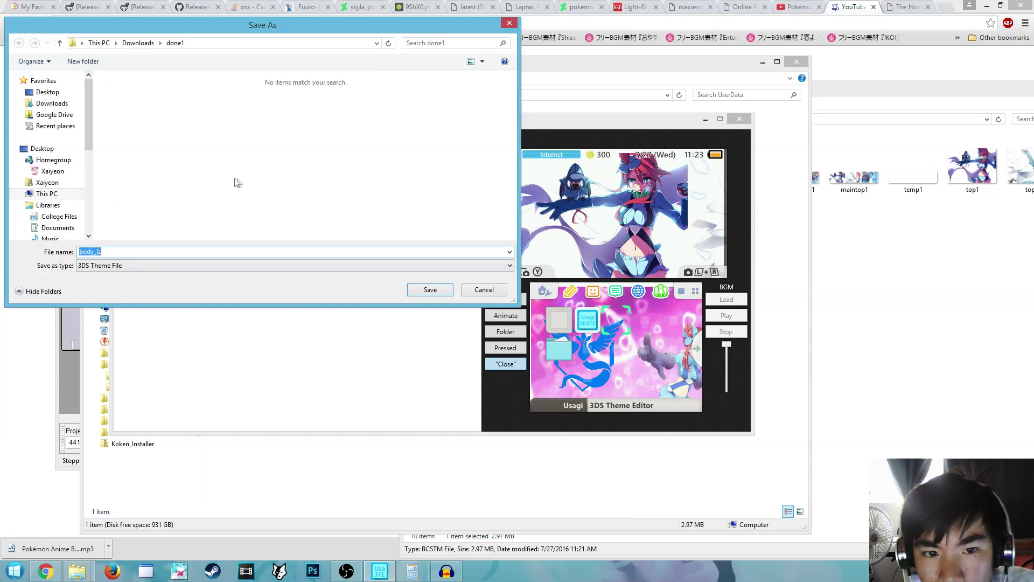
pyautogui.moveTo(177, 28); pyautogui.dragTo(234, 132)
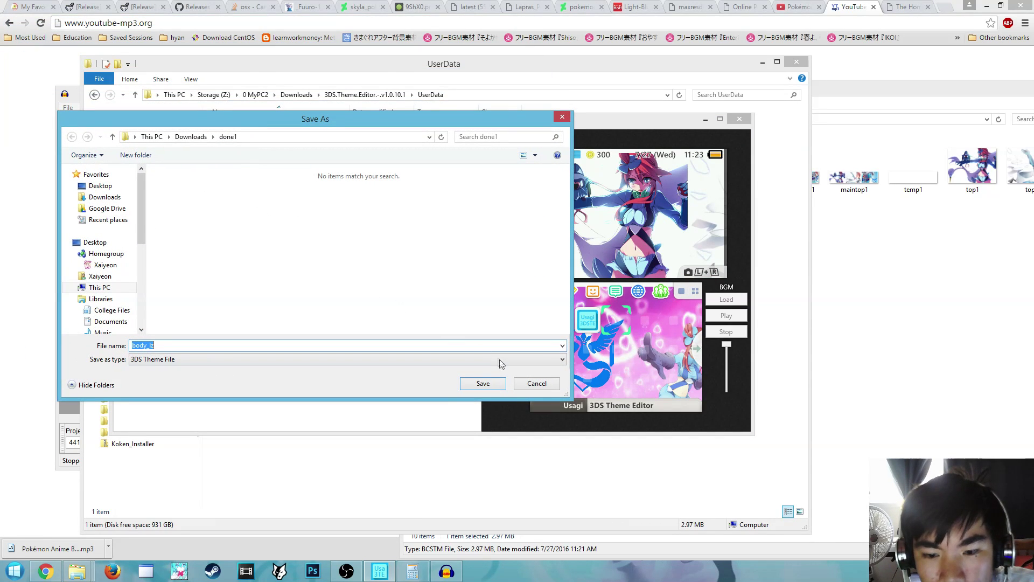
pyautogui.click(479, 384)
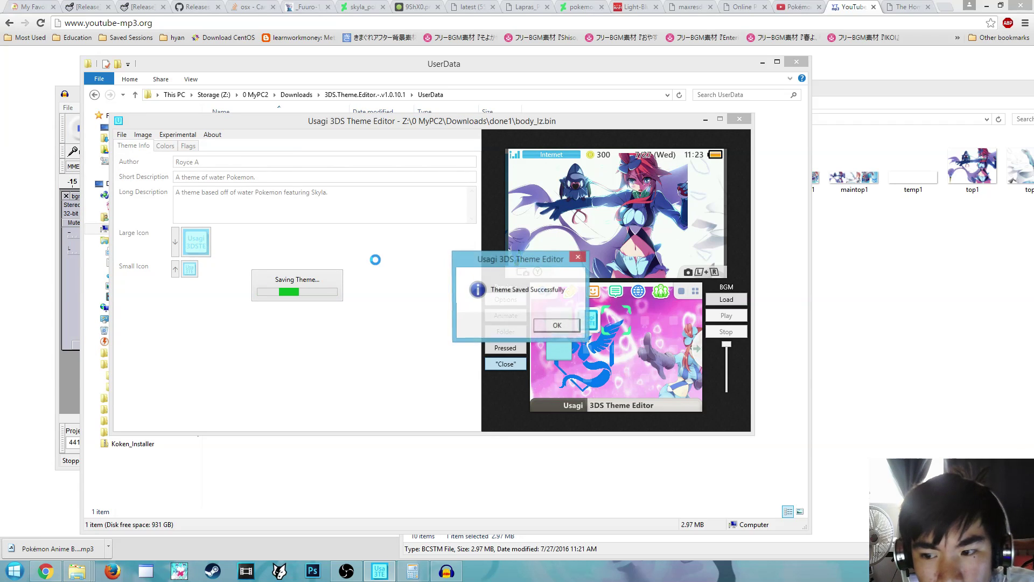
pyautogui.click(557, 326)
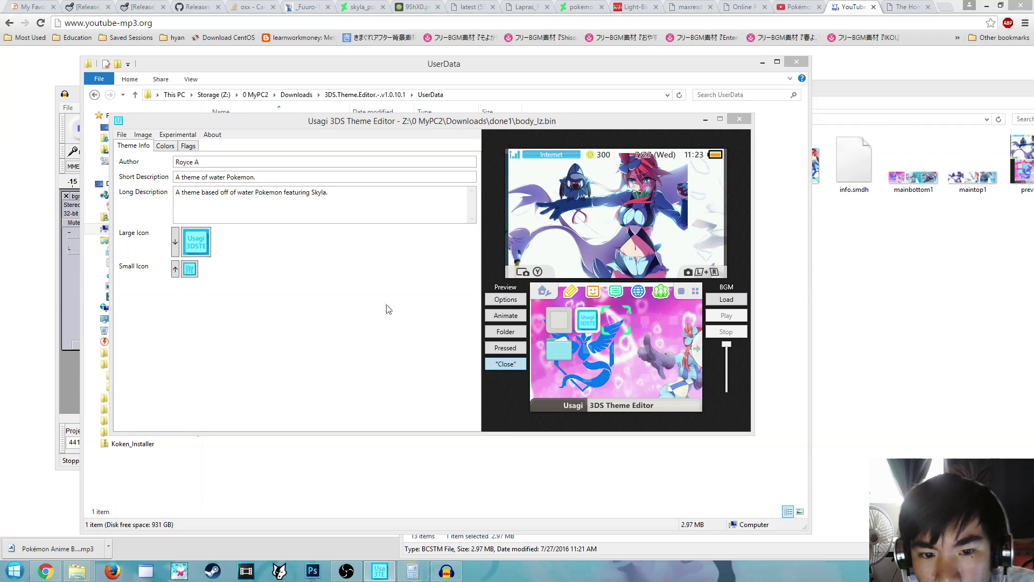
pyautogui.click(727, 300)
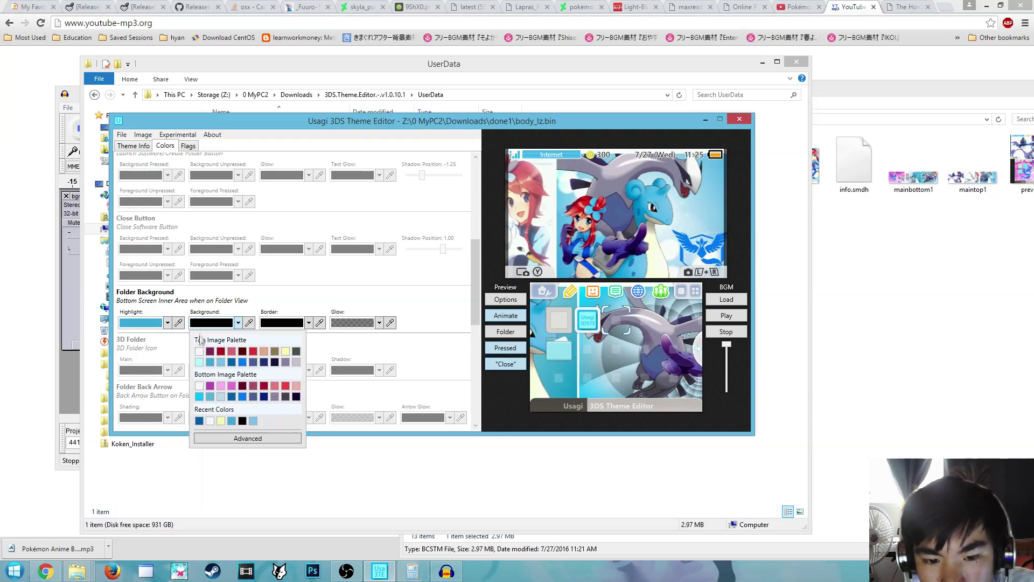
# Step: Set the Folder Background colors to a white background, black border and pale yellow glow, and check them in the folder preview
pyautogui.click(199, 350)
pyautogui.click(308, 322)
pyautogui.click(313, 420)
pyautogui.click(379, 322)
pyautogui.click(426, 351)
pyautogui.click(506, 333)
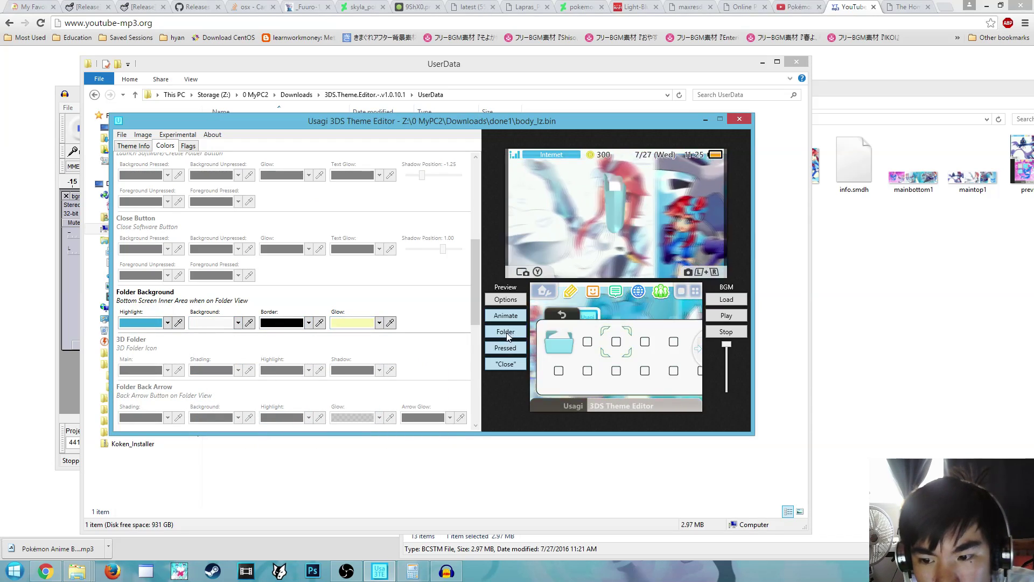
pyautogui.click(506, 334)
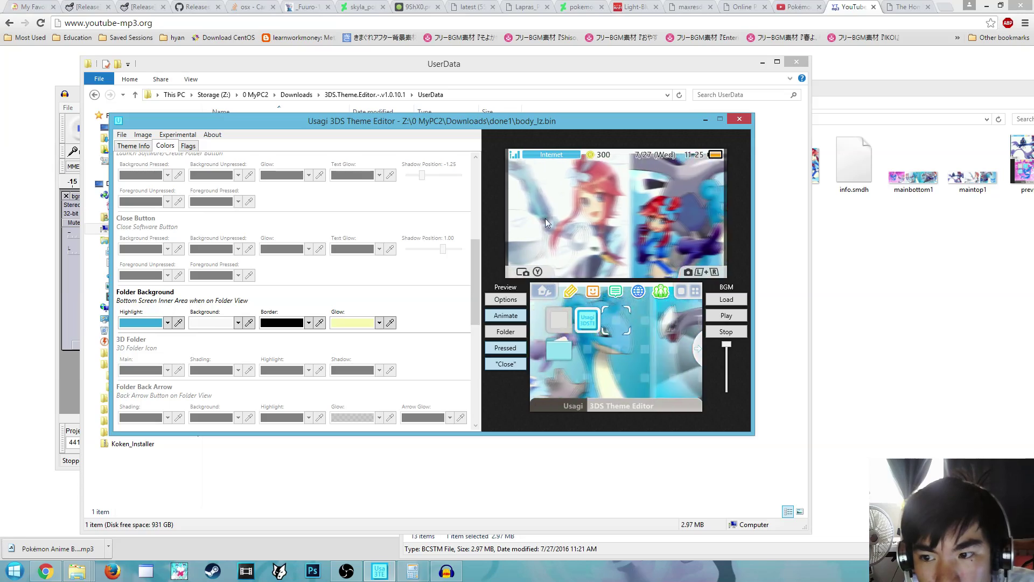
# Step: Enable custom Launch Button and Close Button colors in the theme's flags and return to the color settings
pyautogui.click(188, 145)
pyautogui.scroll(-1, 236, 216)
pyautogui.click(166, 146)
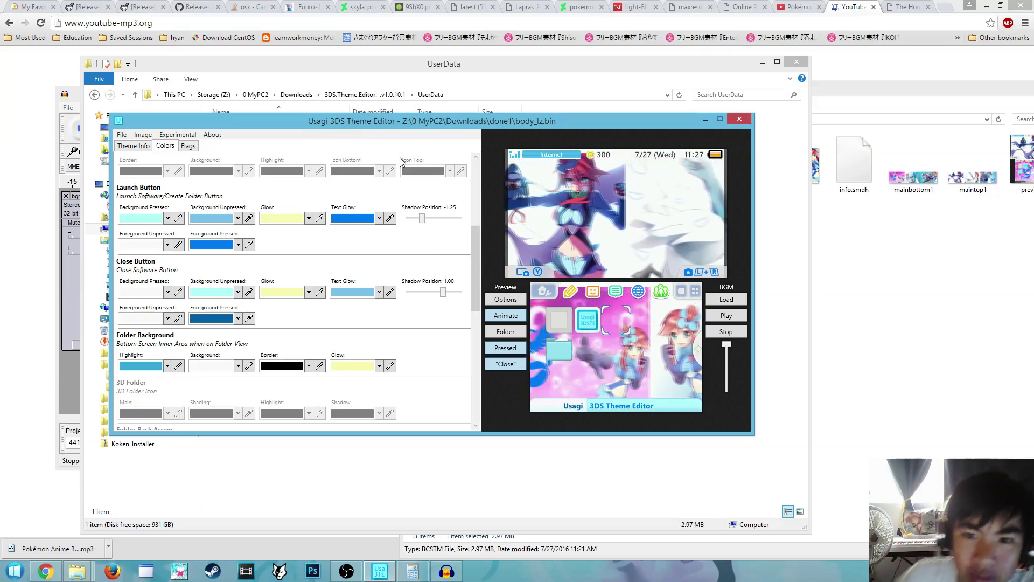
pyautogui.moveTo(329, 124); pyautogui.dragTo(371, 145)
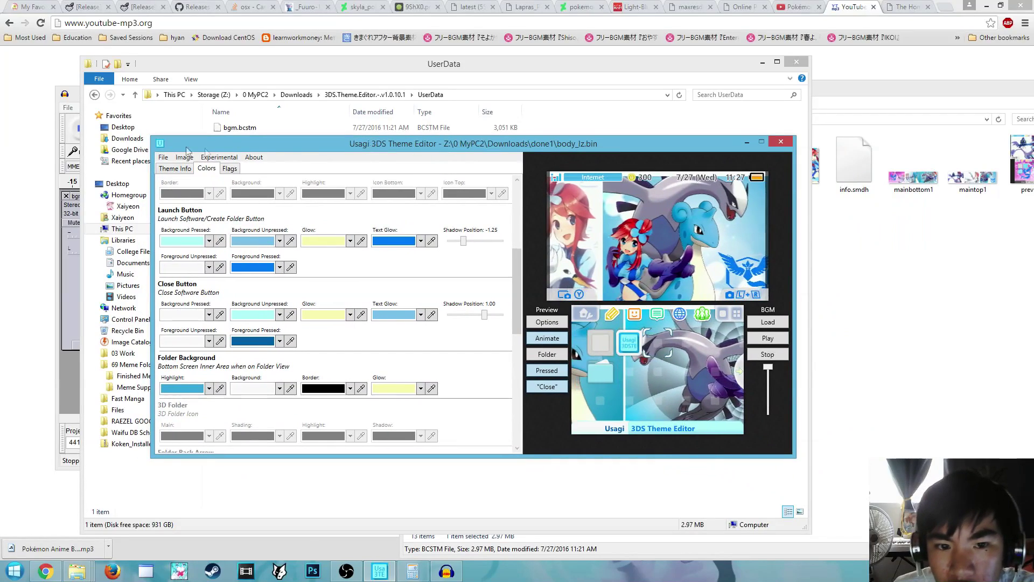
# Step: Review the theme info and image options, then save the theme over the existing body_lz.bin in the done1 folder
pyautogui.click(175, 169)
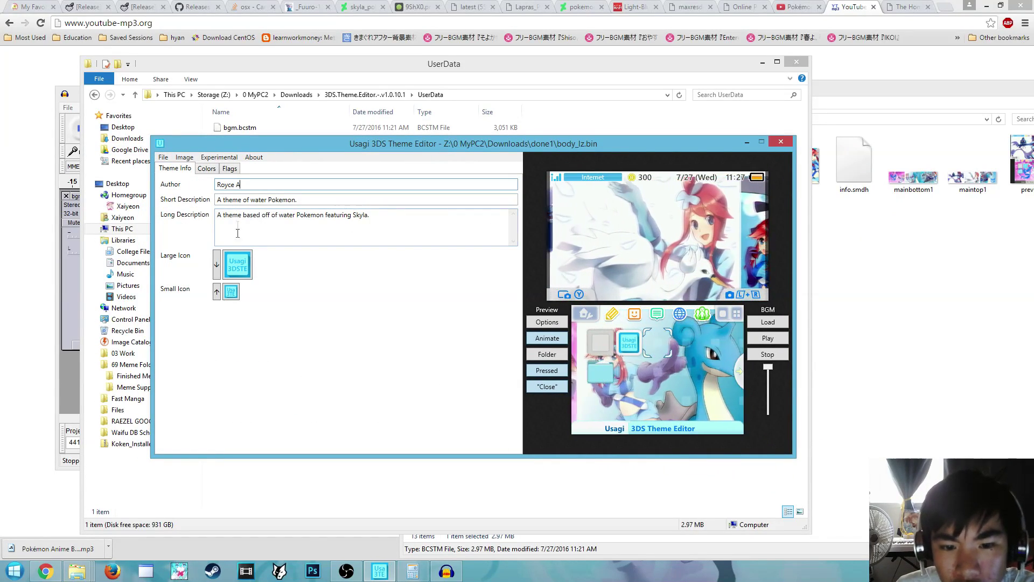
pyautogui.click(184, 156)
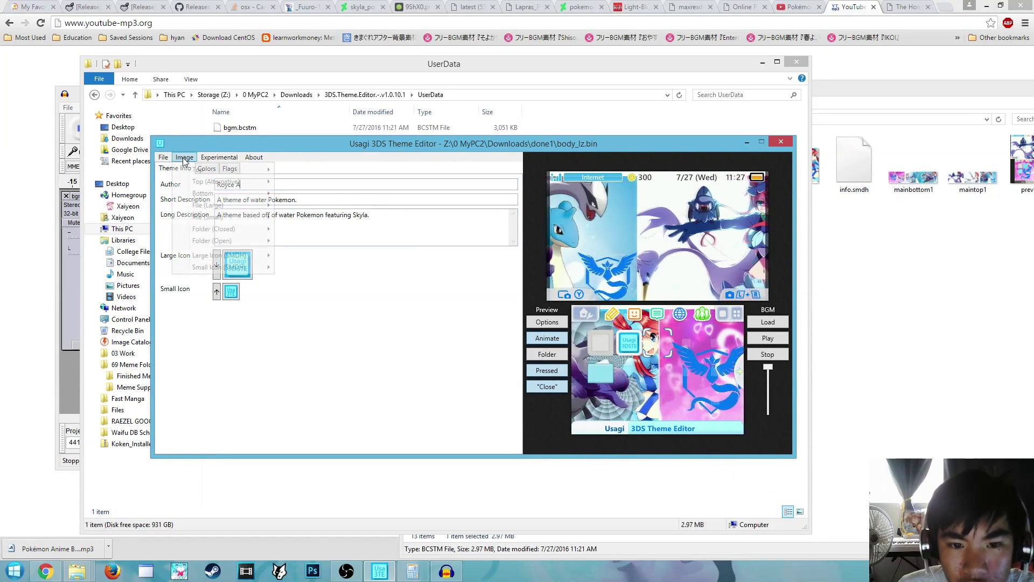
pyautogui.moveTo(232, 258)
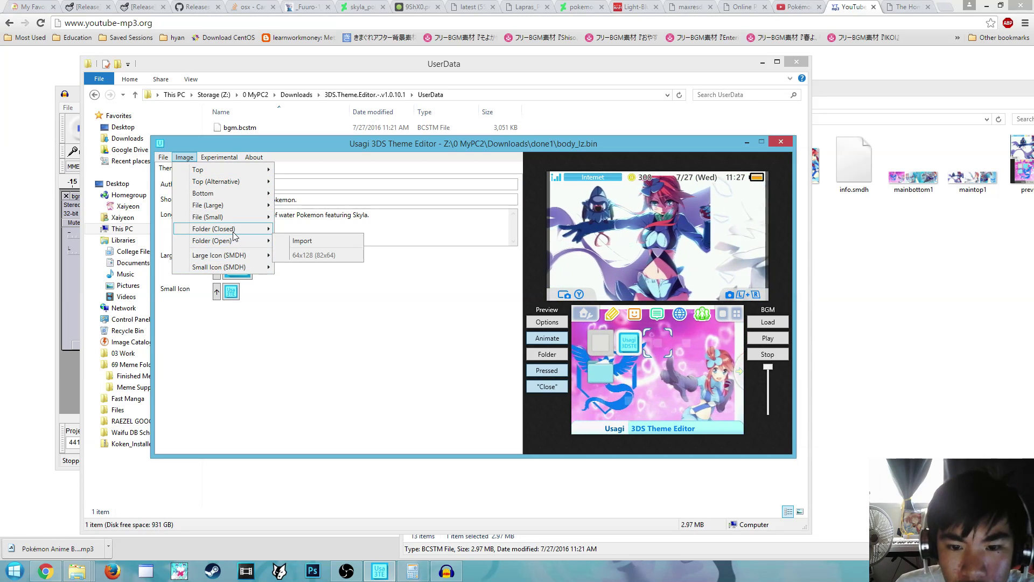
pyautogui.click(254, 316)
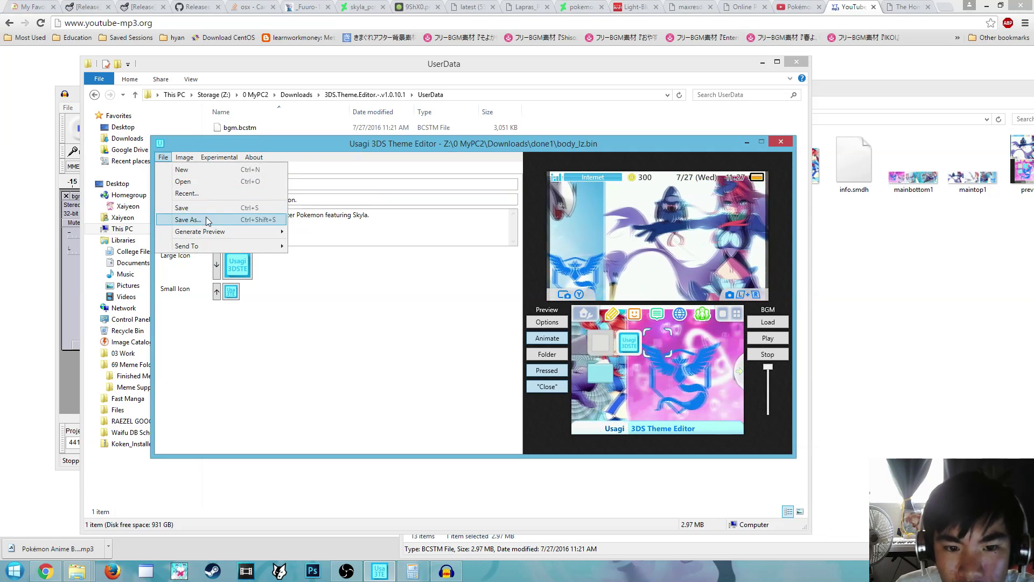
pyautogui.click(208, 220)
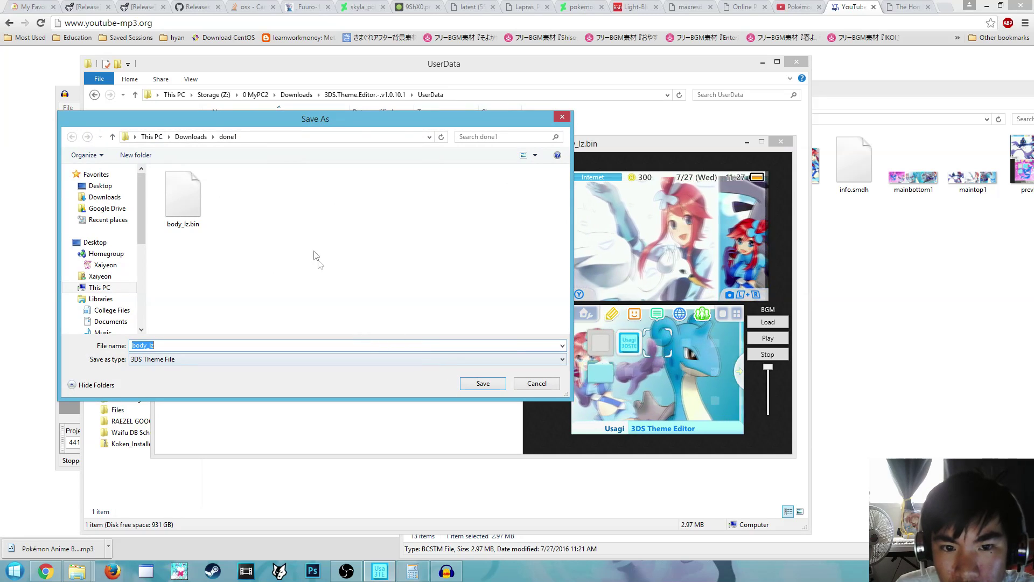
pyautogui.click(483, 383)
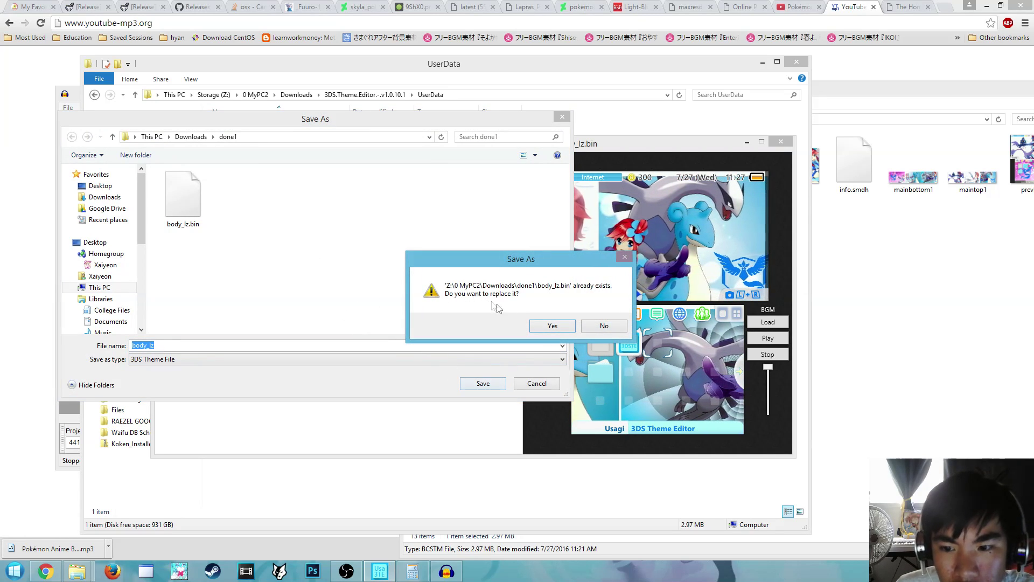
pyautogui.click(541, 326)
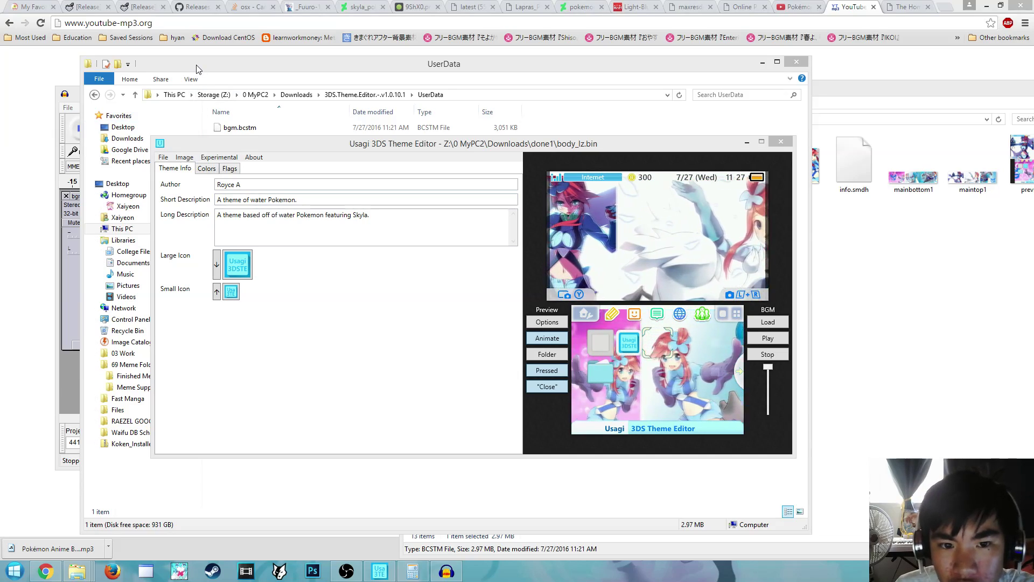
# Step: Switch to the done1 folder in File Explorer and create a folder named Pokemon_3DS_Theme_Skyla_v1_ followed by the author's name
pyautogui.moveTo(196, 68); pyautogui.dragTo(259, 46)
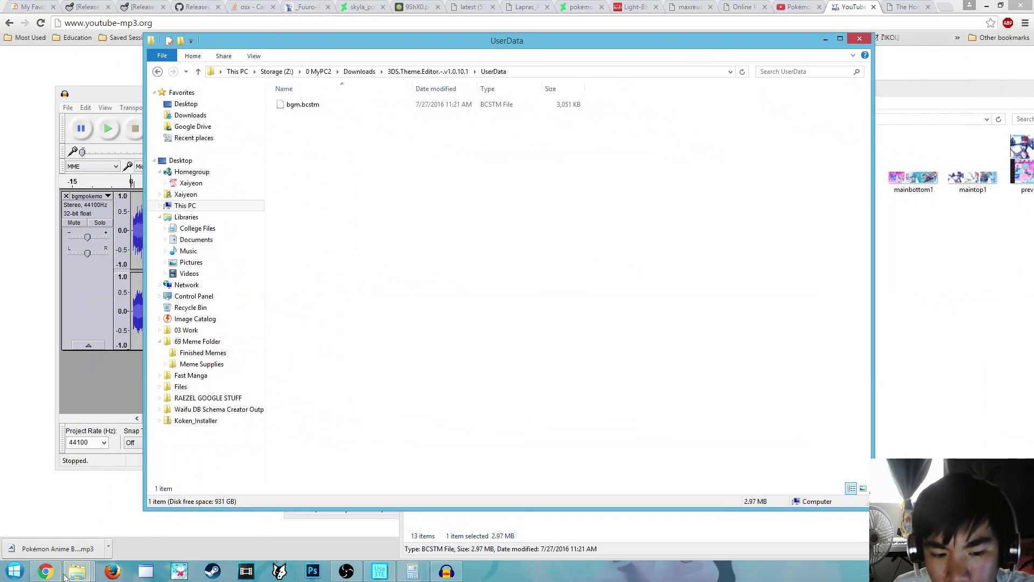
pyautogui.moveTo(75, 571)
pyautogui.click(135, 501)
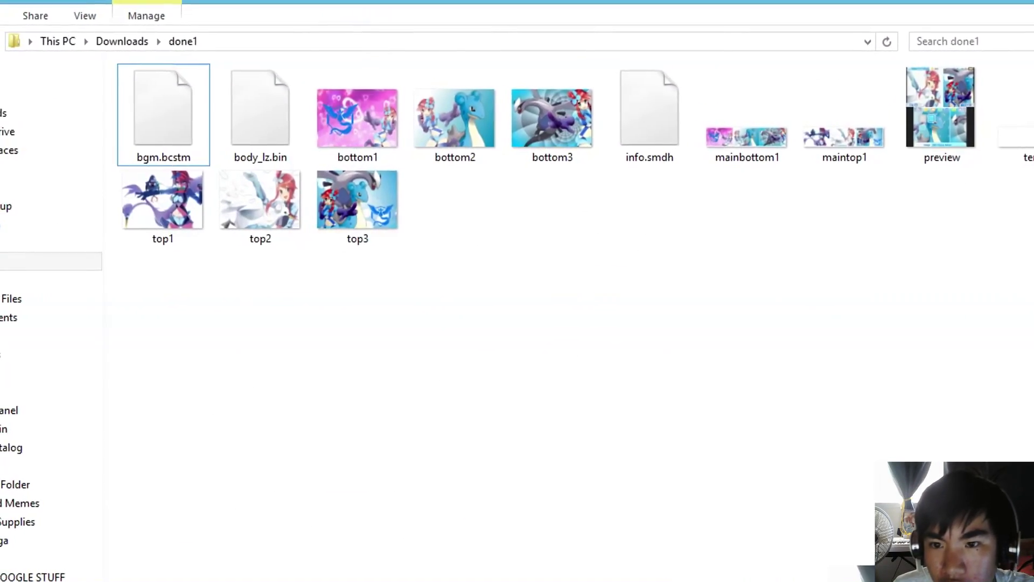
pyautogui.rightClick(539, 286)
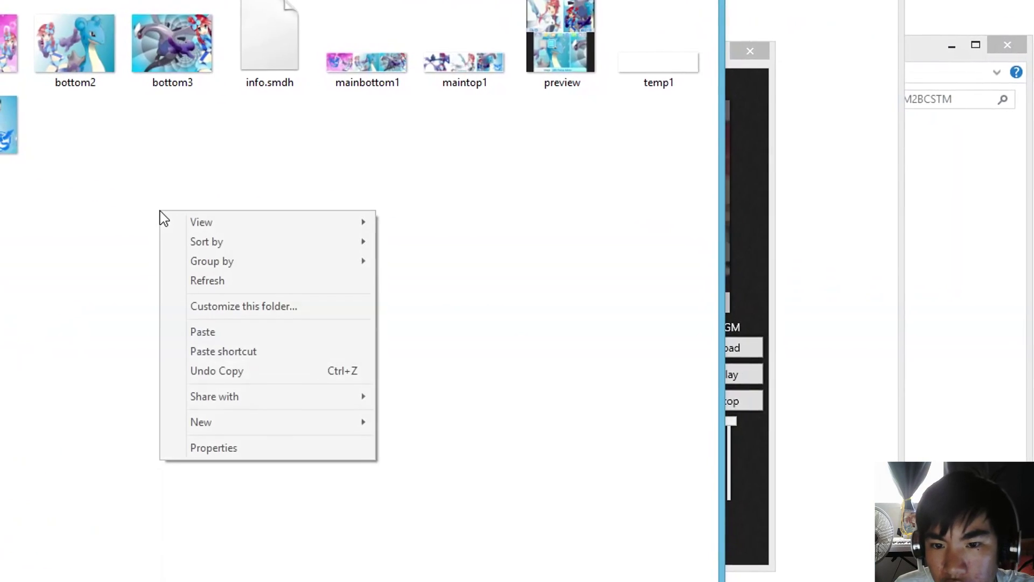
pyautogui.moveTo(296, 425)
pyautogui.click(410, 425)
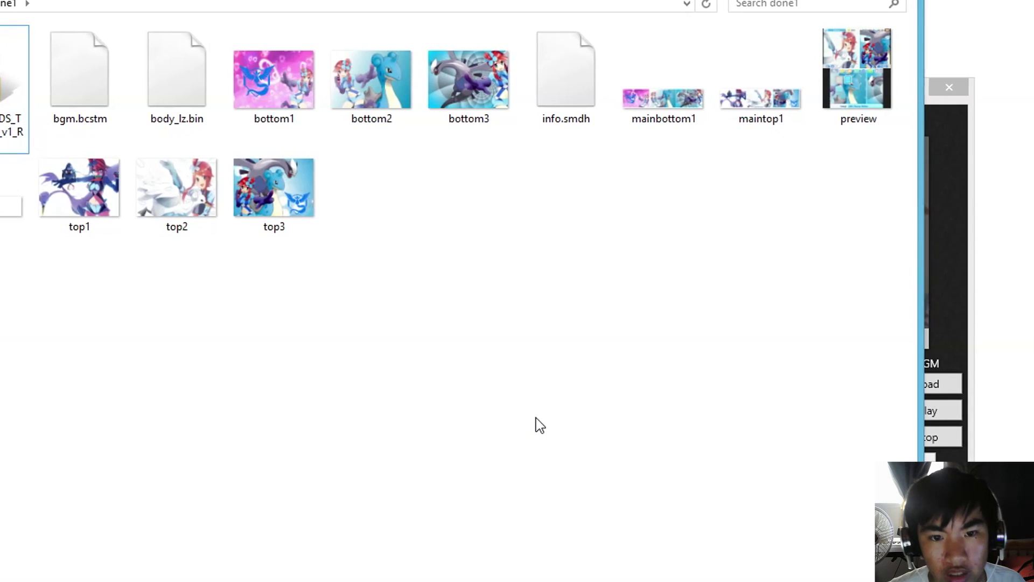
# Step: Move bgm.bcstm, body_lz.bin, info.smdh and the preview image into the new Pokemon_3DS_Theme_Skyla_v1 folder
pyautogui.click(84, 96)
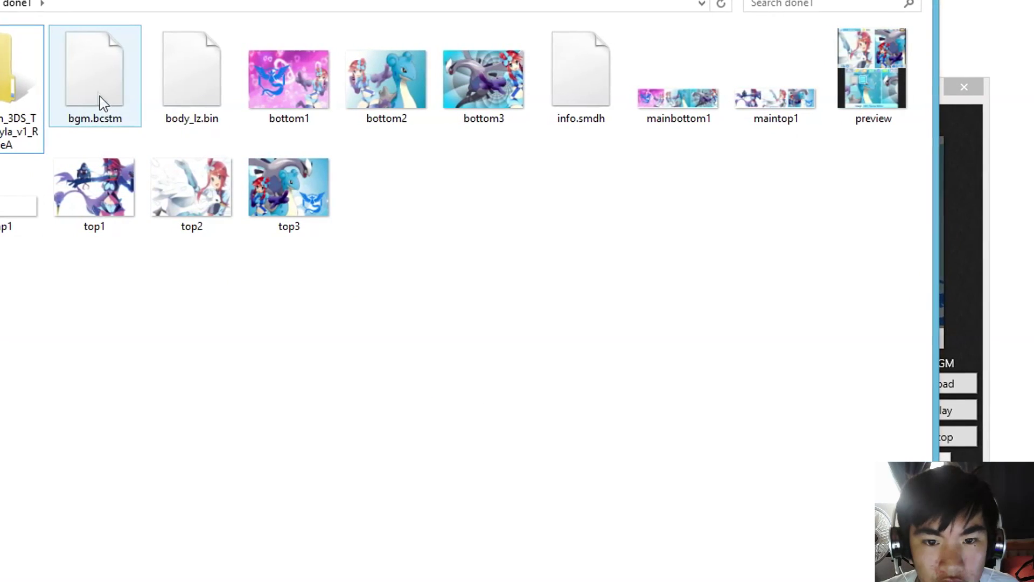
pyautogui.click(91, 85)
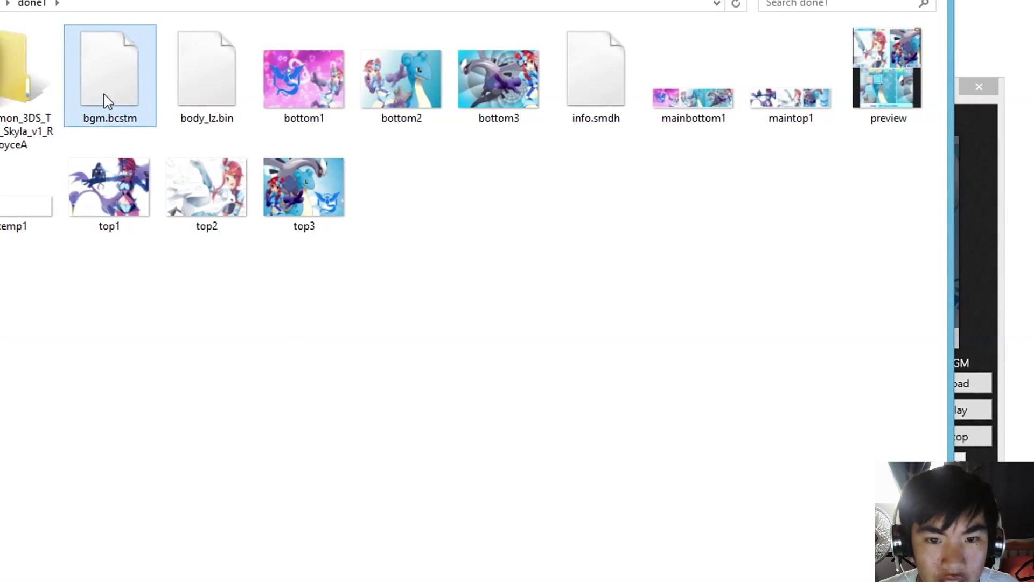
pyautogui.keyDown('ctrl'); pyautogui.click(190, 81); pyautogui.keyUp('ctrl')
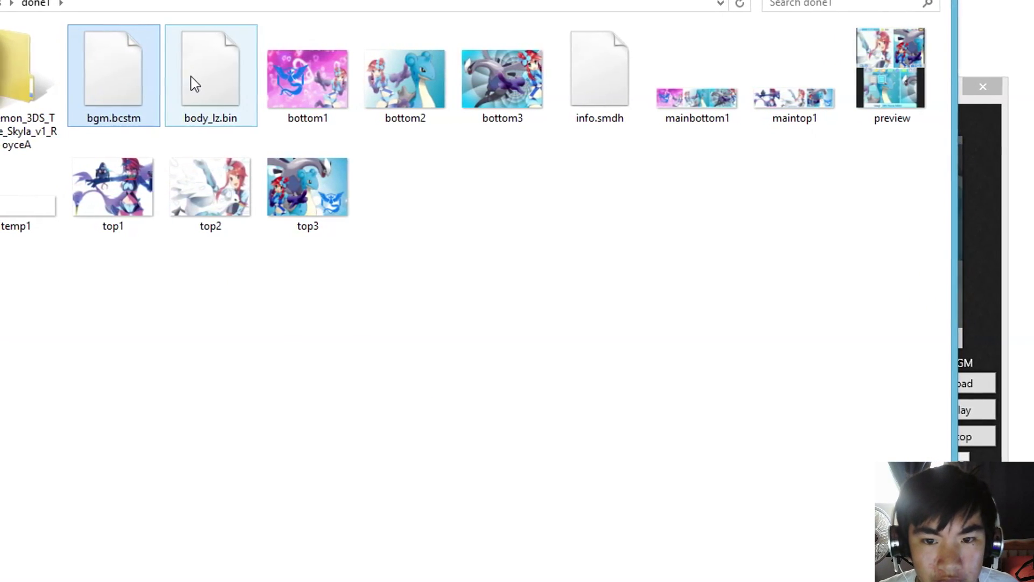
pyautogui.keyDown('ctrl'); pyautogui.click(594, 125); pyautogui.keyUp('ctrl')
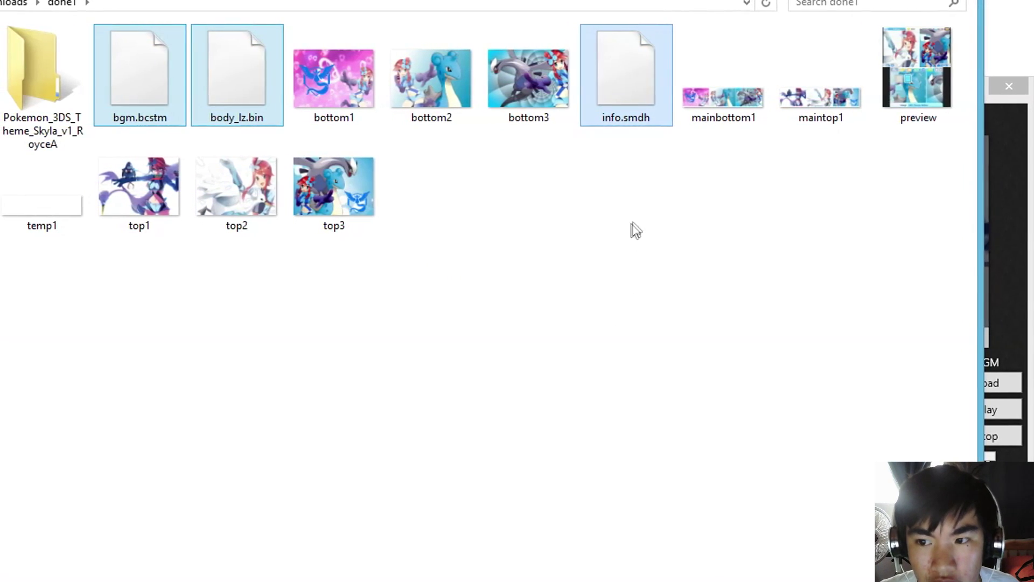
pyautogui.keyDown('ctrl'); pyautogui.click(932, 80); pyautogui.keyUp('ctrl')
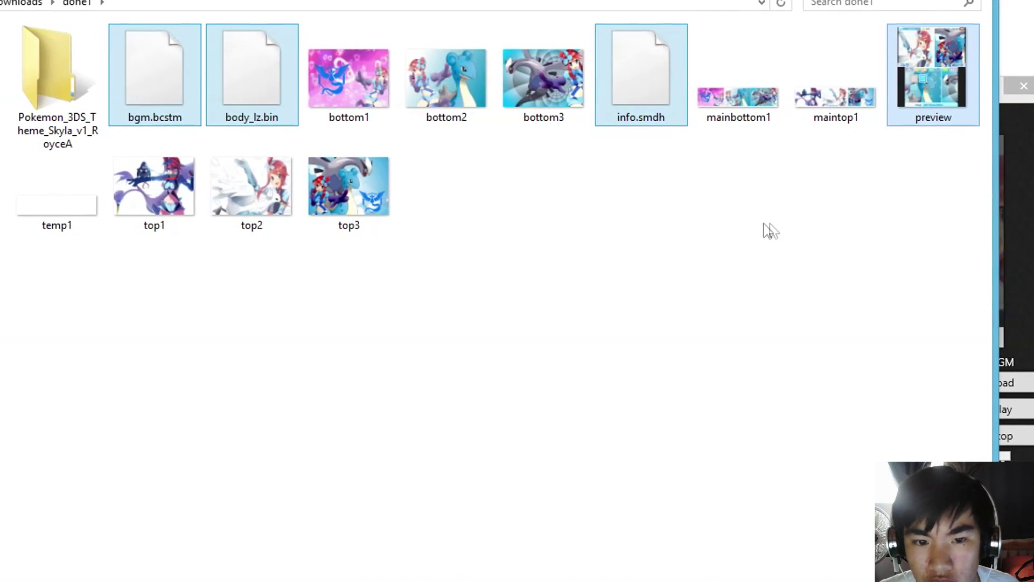
pyautogui.moveTo(259, 97); pyautogui.dragTo(64, 77)
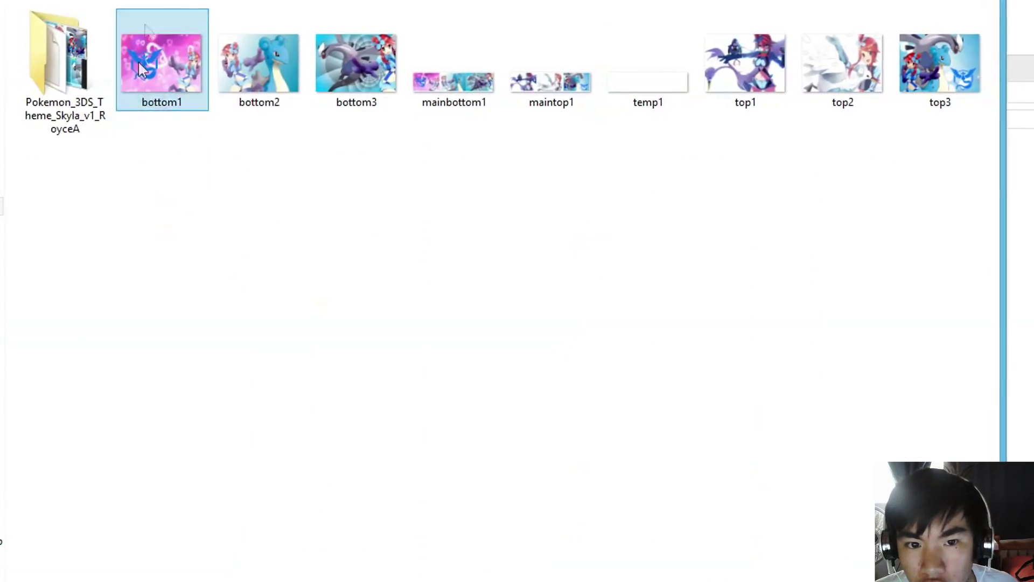
# Step: Compress the Pokemon_3DS_Theme_Skyla_v1 folder into a RAR archive of the same name in done1
pyautogui.click(67, 94)
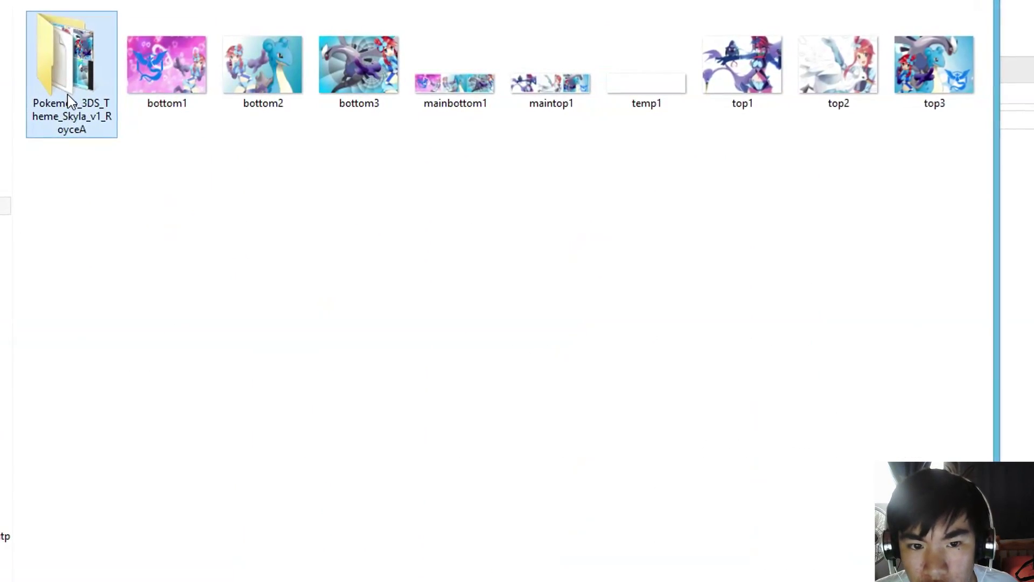
pyautogui.rightClick(67, 95)
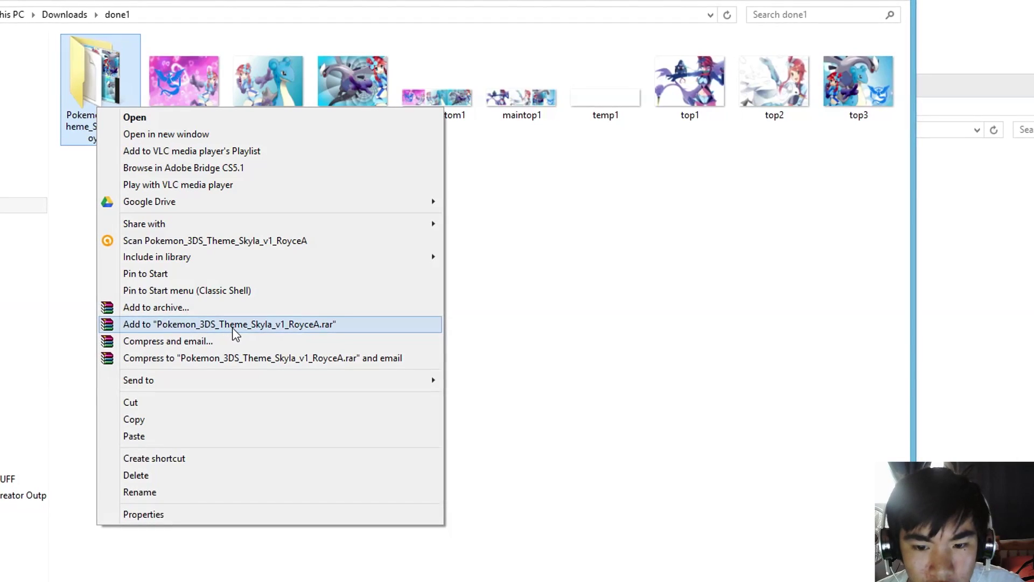
pyautogui.click(233, 324)
pyautogui.click(602, 77)
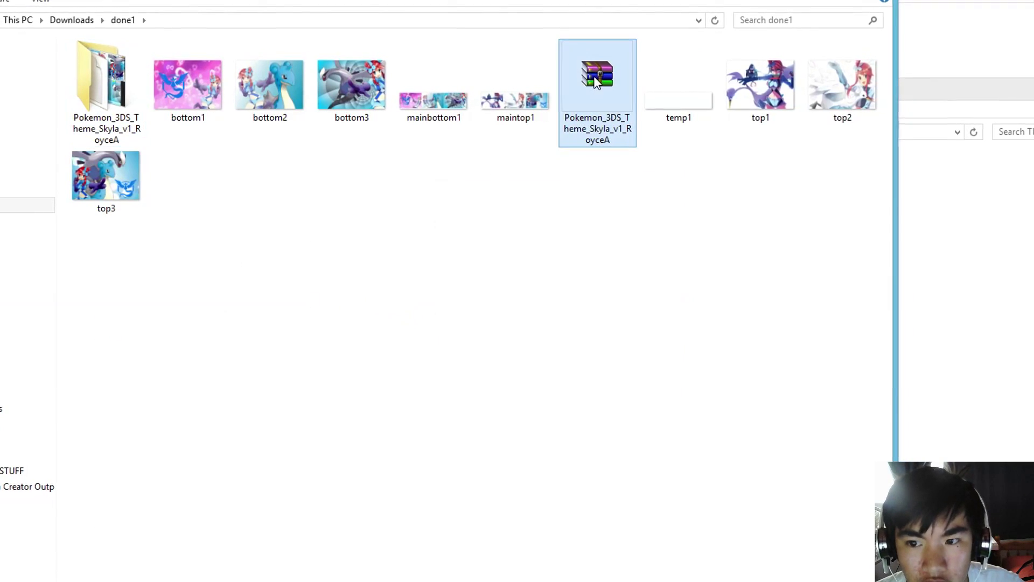
pyautogui.moveTo(571, 197); pyautogui.dragTo(615, 214)
pyautogui.click(596, 110)
pyautogui.click(652, 197)
pyautogui.moveTo(597, 89); pyautogui.dragTo(585, 245)
pyautogui.click(633, 232)
pyautogui.click(576, 101)
pyautogui.click(598, 229)
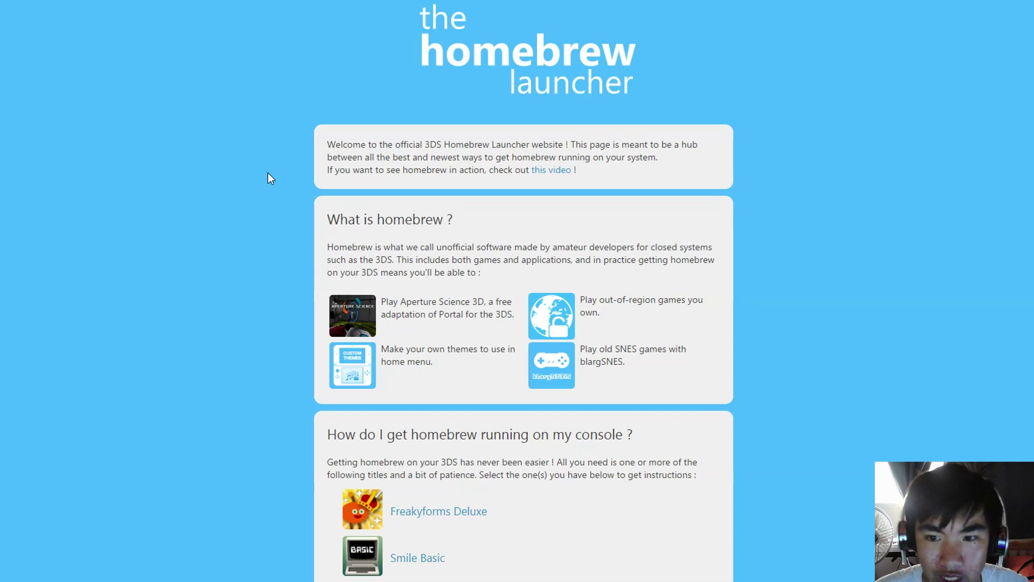
# Step: Look over the Homebrew Launcher website's introduction and switch back to Usagi 3DS Theme Editor
pyautogui.scroll(-1, 267, 173)
pyautogui.scroll(1, 267, 171)
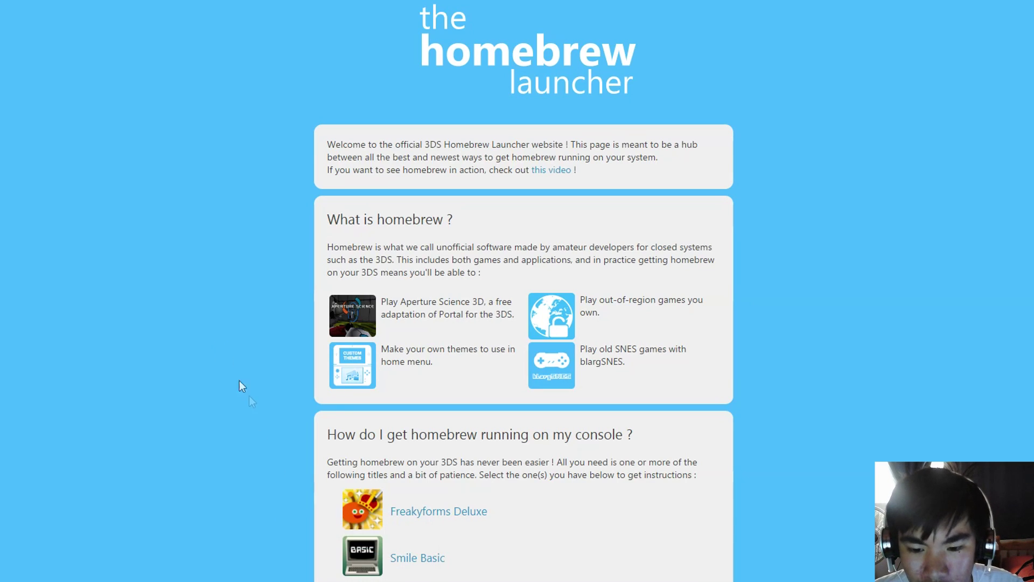
pyautogui.hotkey('alt', 'Tab')
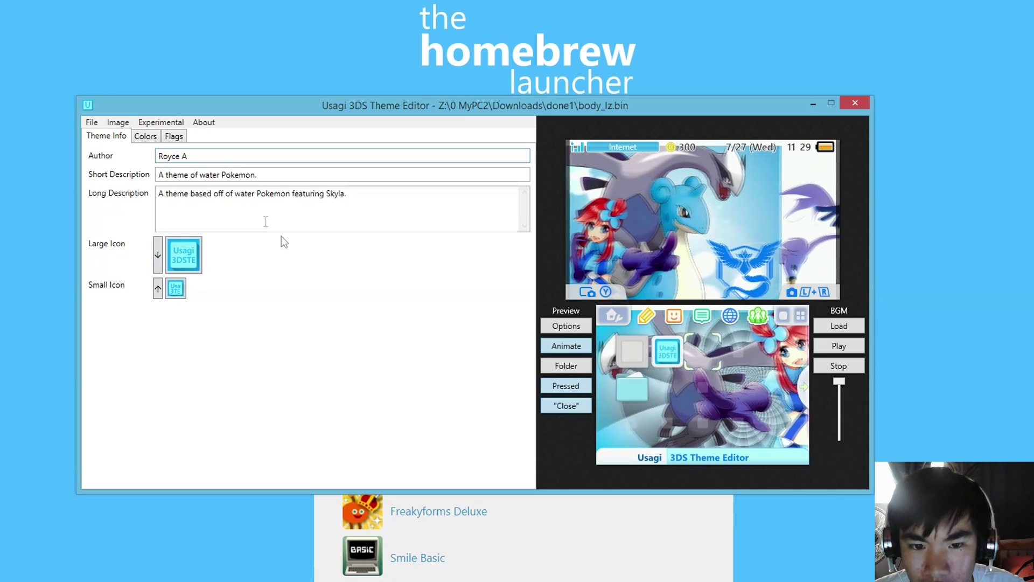